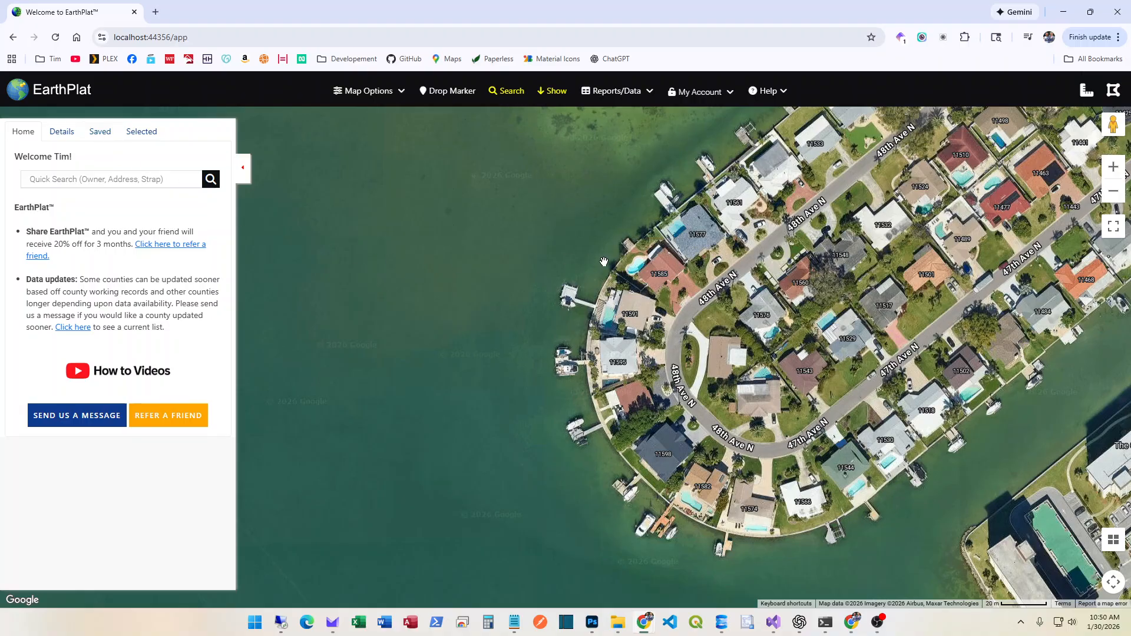
Show the saved parcels list and zoom the map into Huron Rd until parcel outlines appear
left_click(96, 135)
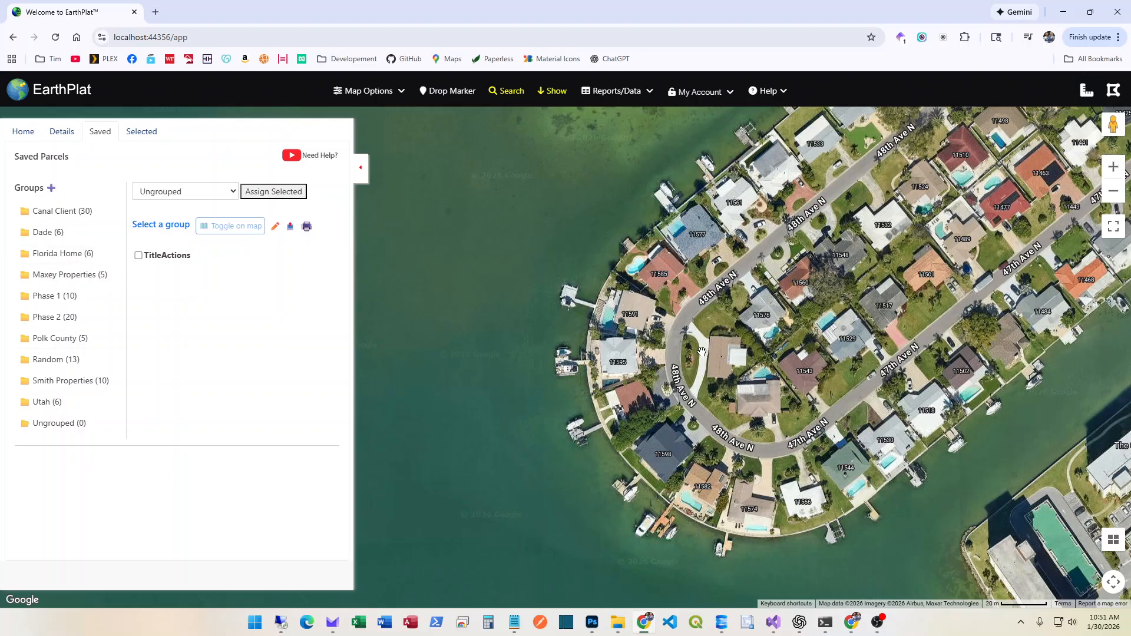
scroll(701, 351, "down", 2)
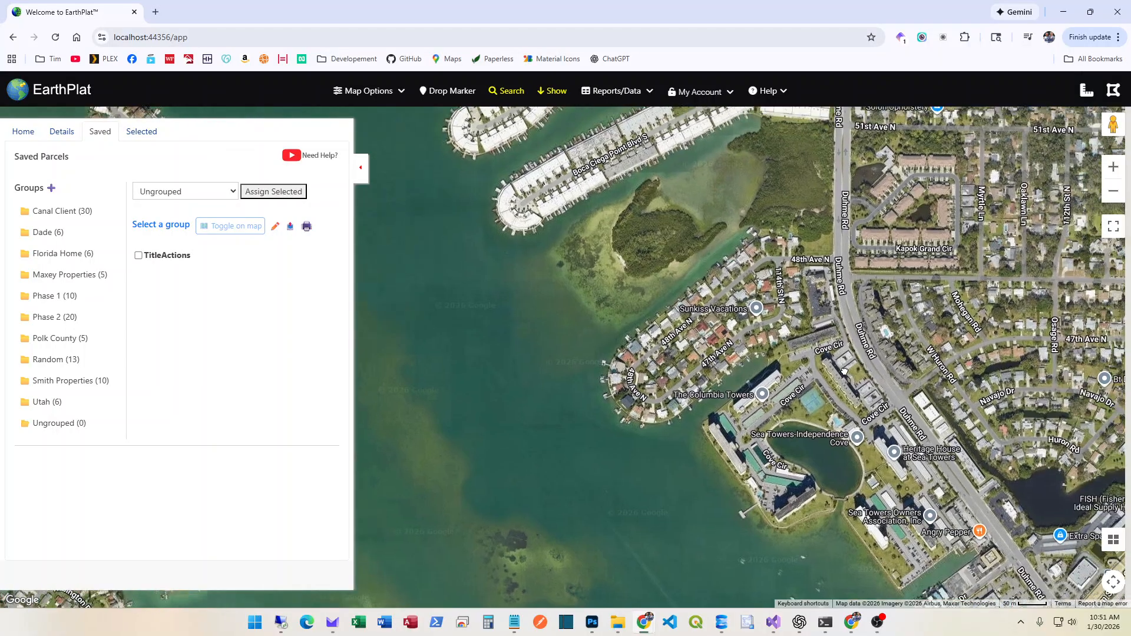
left_click_drag(844, 371, 614, 199)
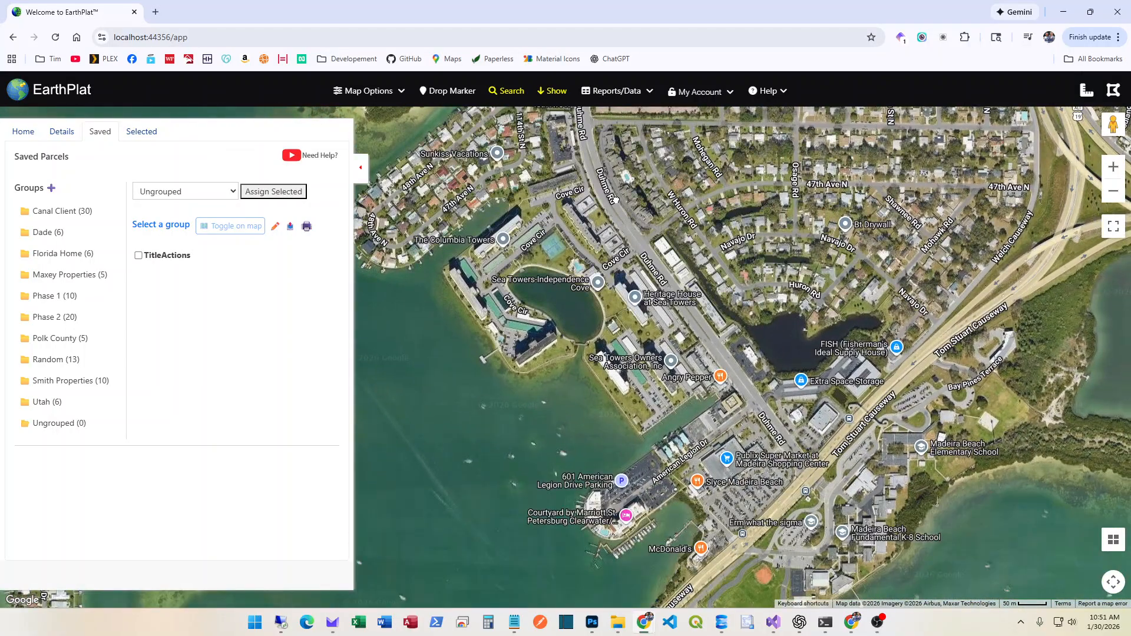
left_click_drag(802, 463, 576, 347)
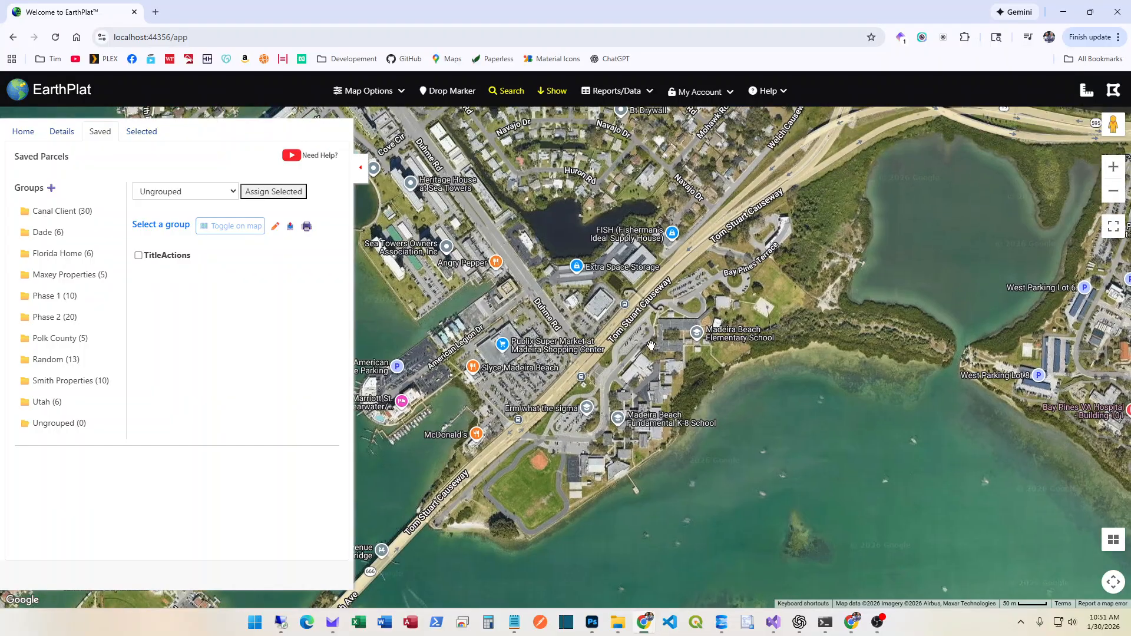
left_click_drag(663, 205, 715, 402)
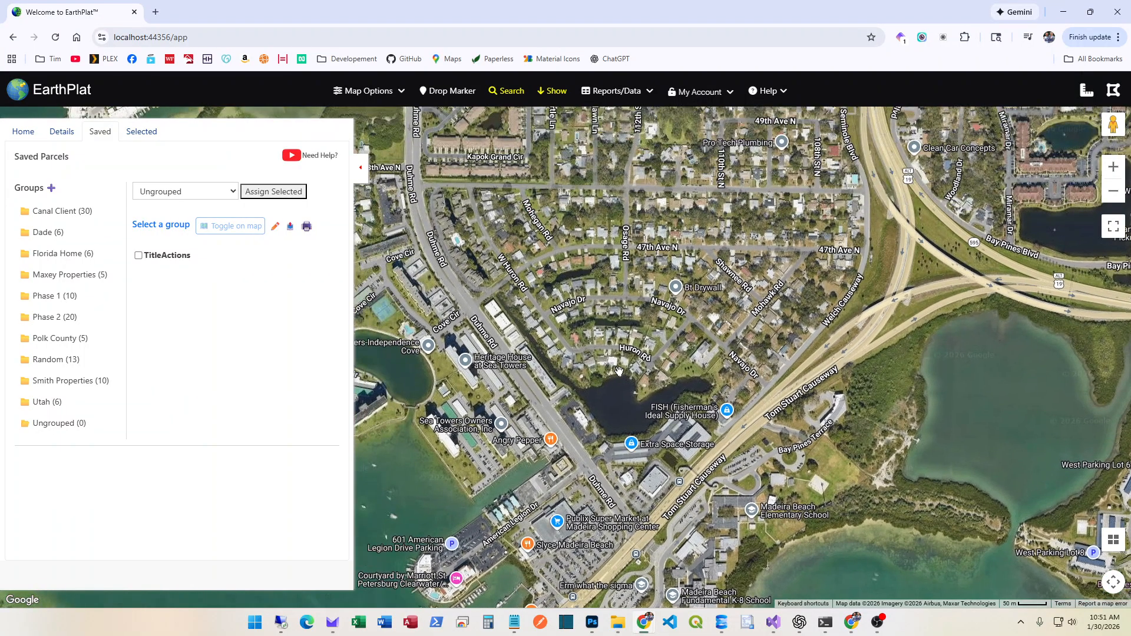
scroll(619, 371, "up", 1)
left_click_drag(603, 375, 723, 433)
scroll(723, 432, "up", 1)
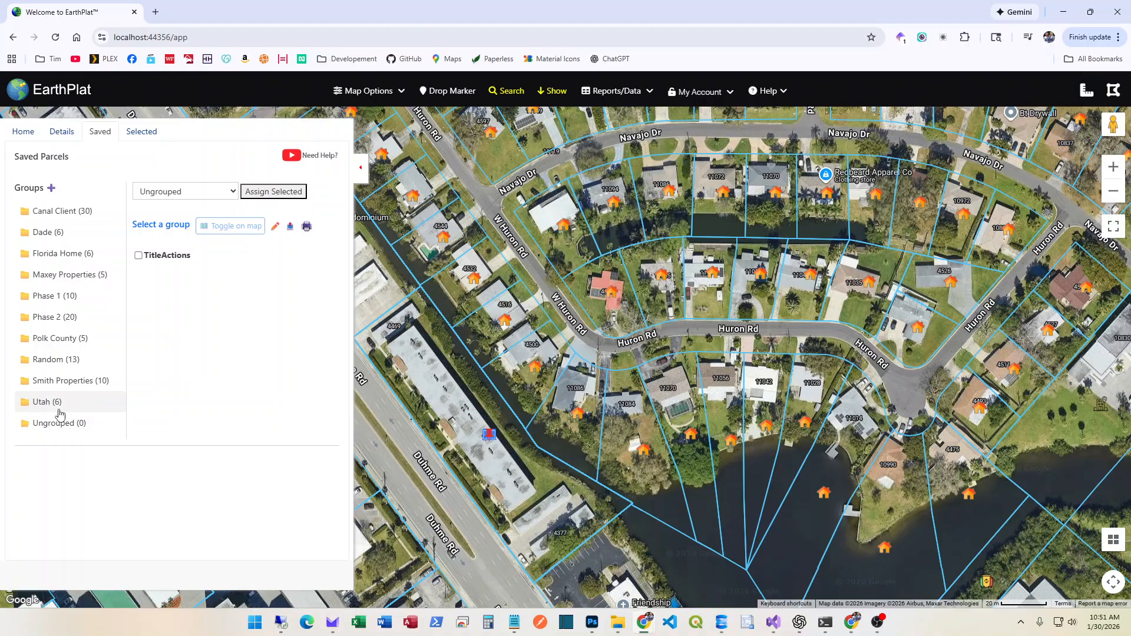
left_click(392, 219)
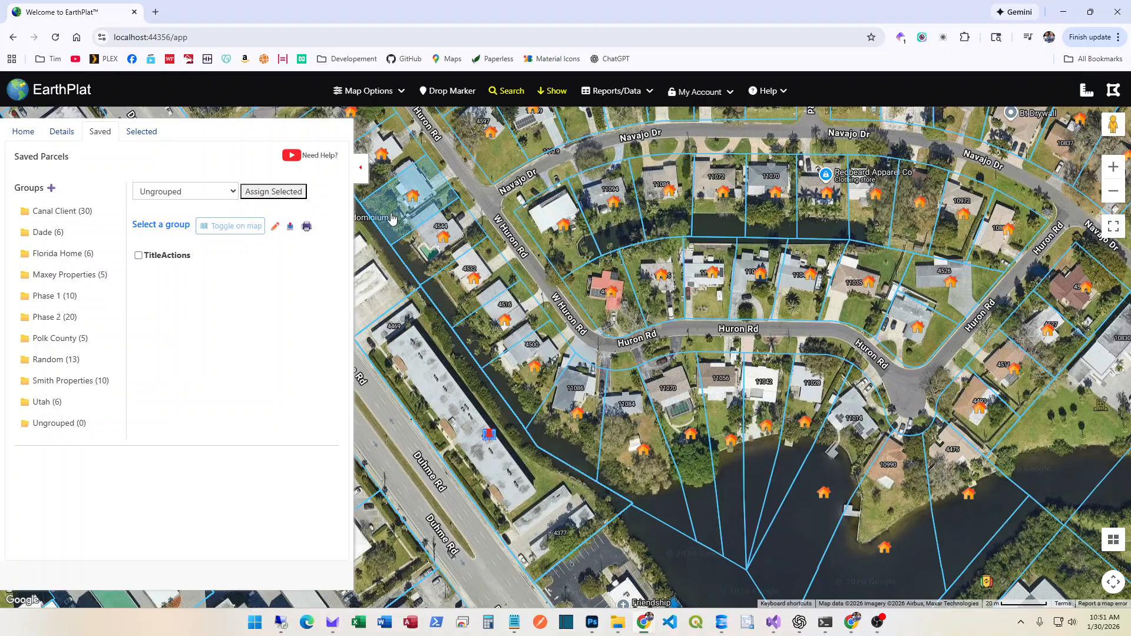
left_click(422, 257)
left_click(462, 286)
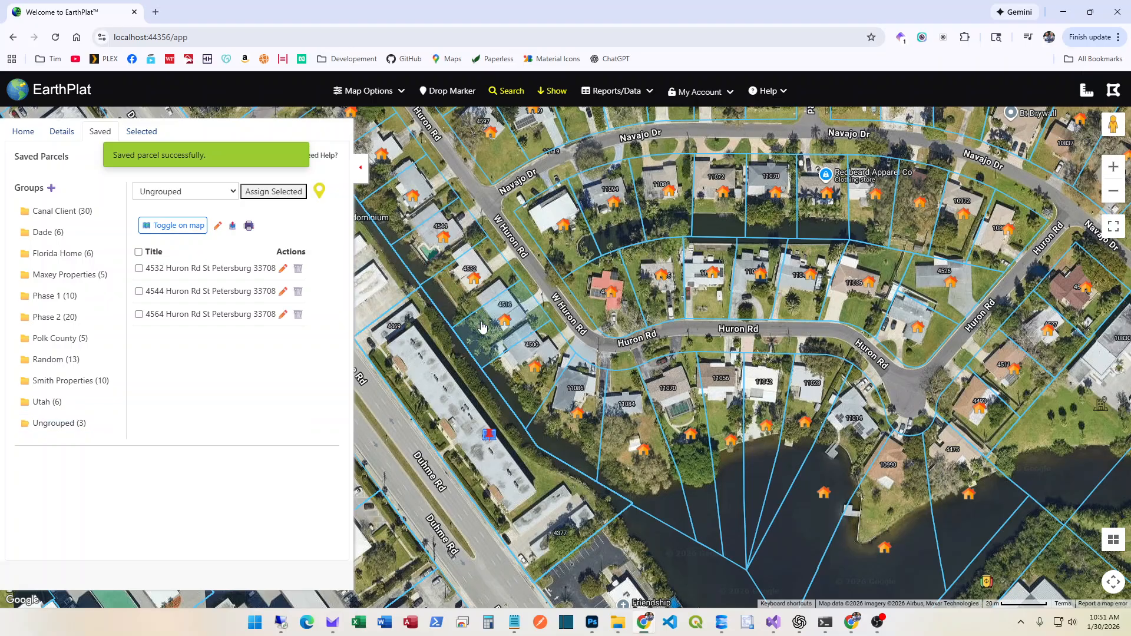
left_click(481, 327)
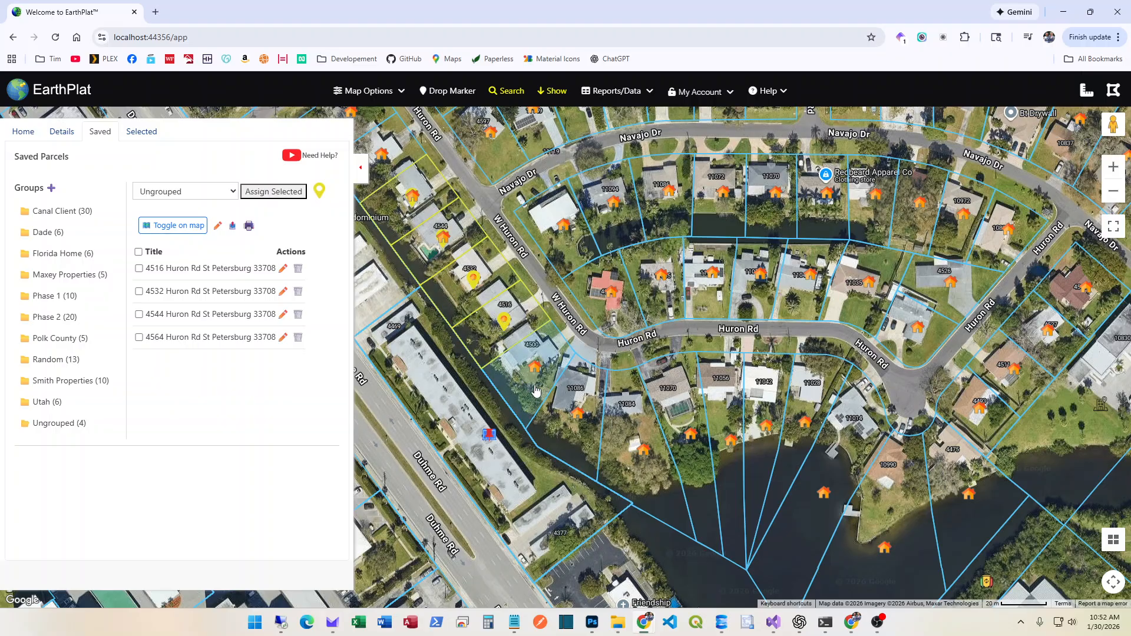
left_click(527, 356)
left_click(586, 439)
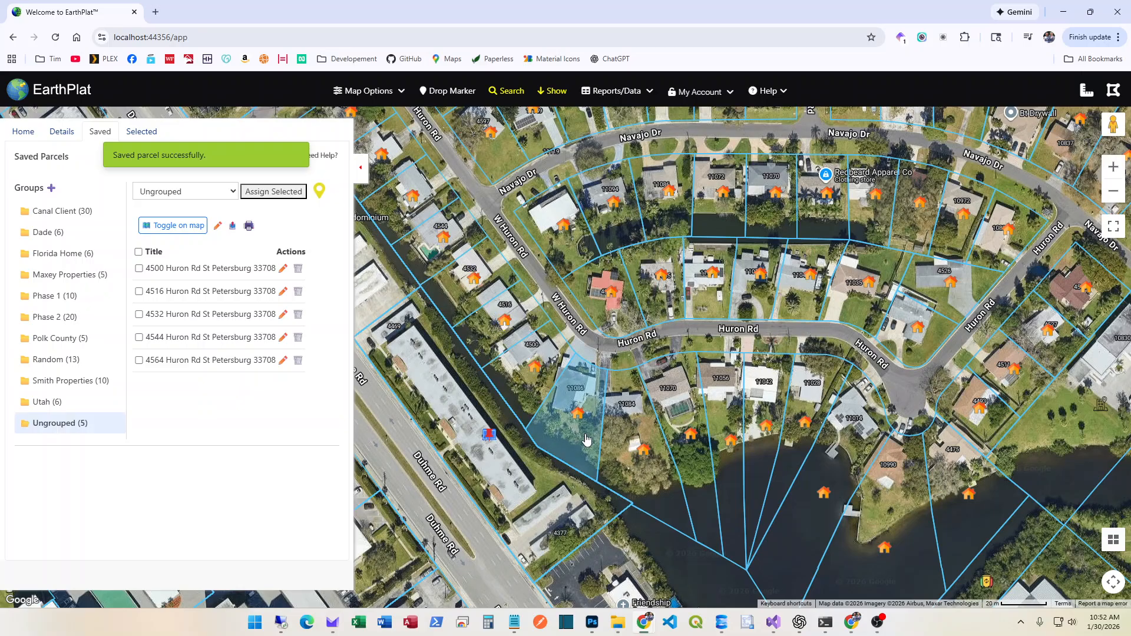
left_click(636, 462)
left_click(701, 478)
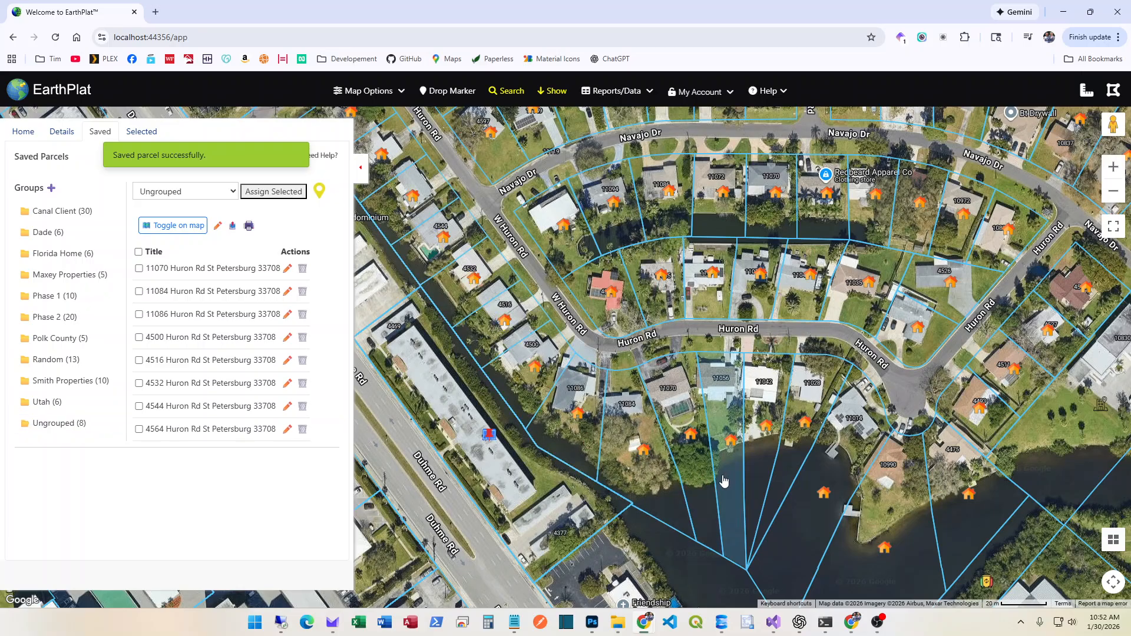
left_click(726, 481)
left_click(774, 474)
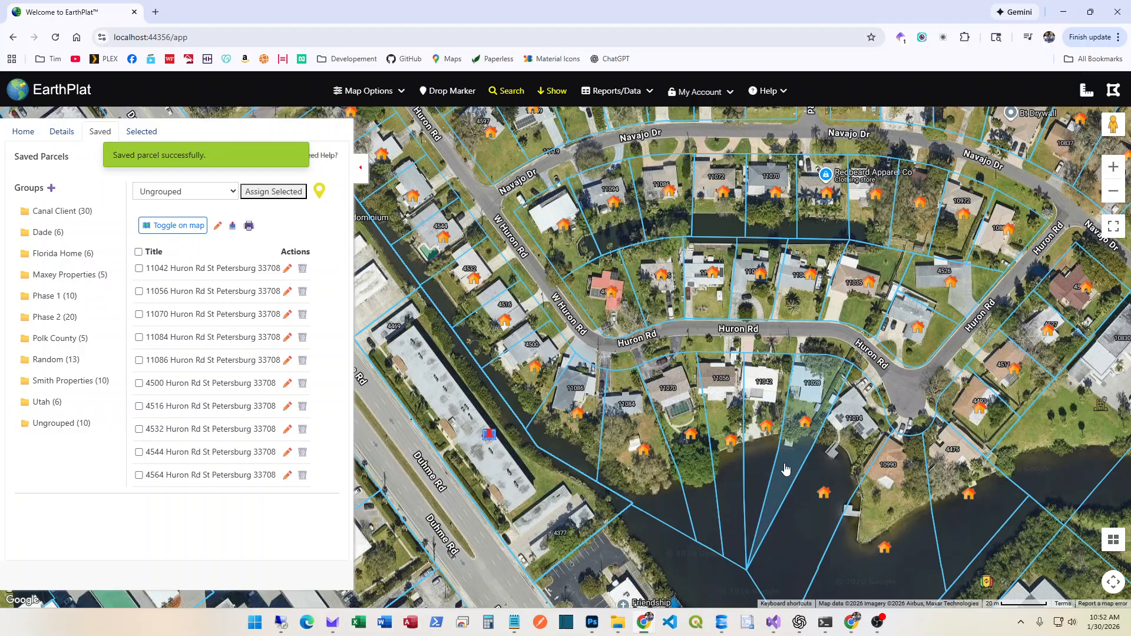
left_click(807, 471)
left_click(843, 477)
left_click(894, 499)
left_click(955, 513)
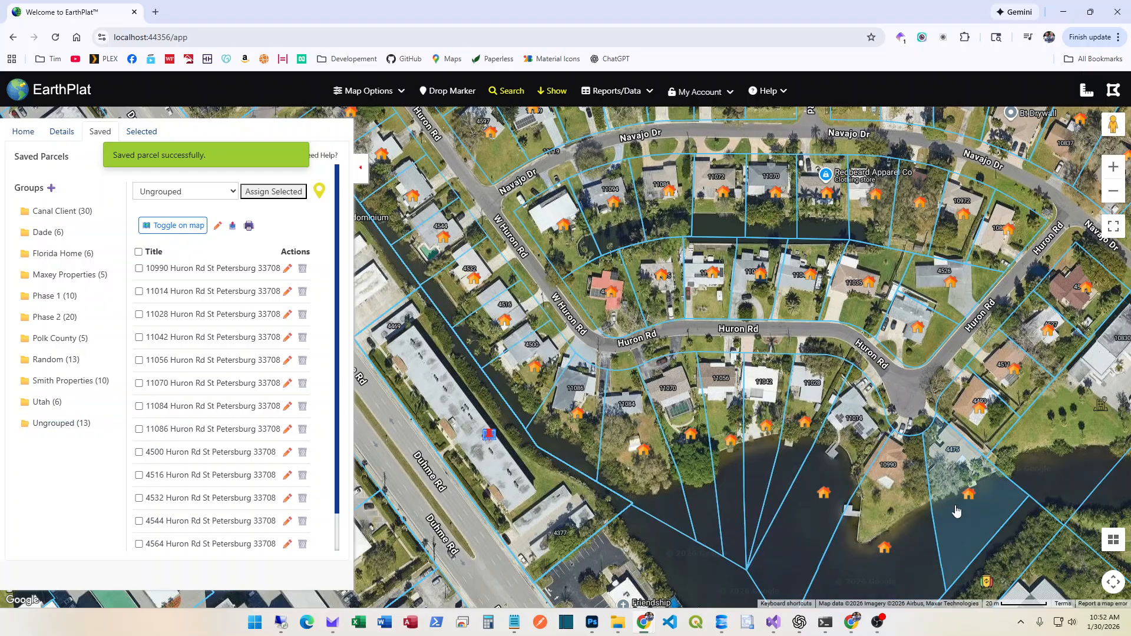
left_click(979, 412)
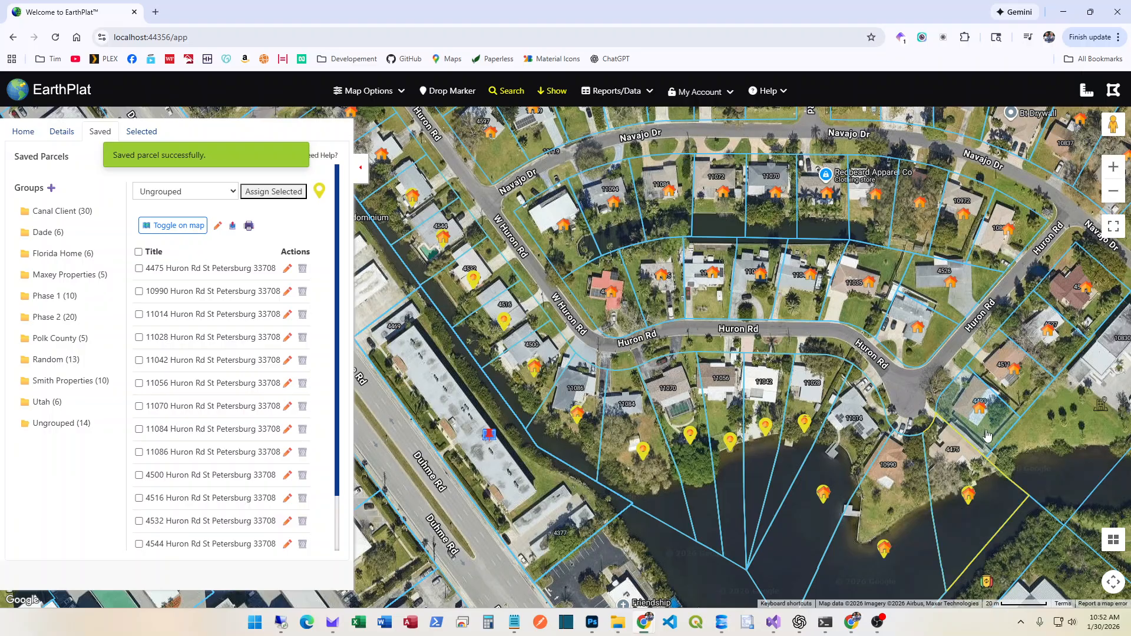
left_click(1014, 388)
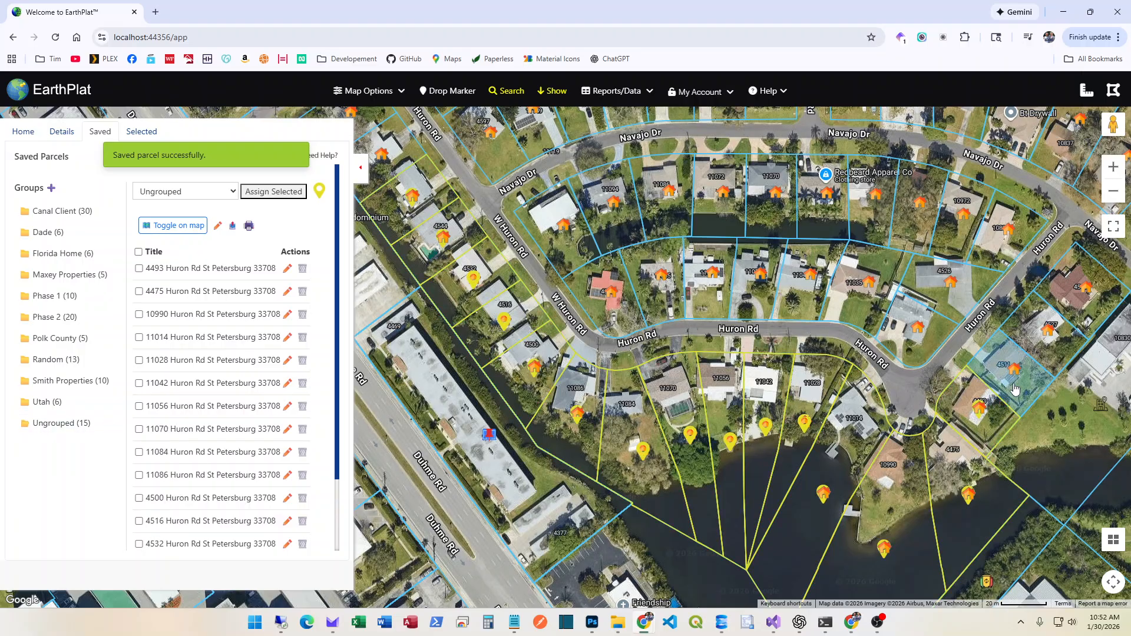
left_click(1035, 337)
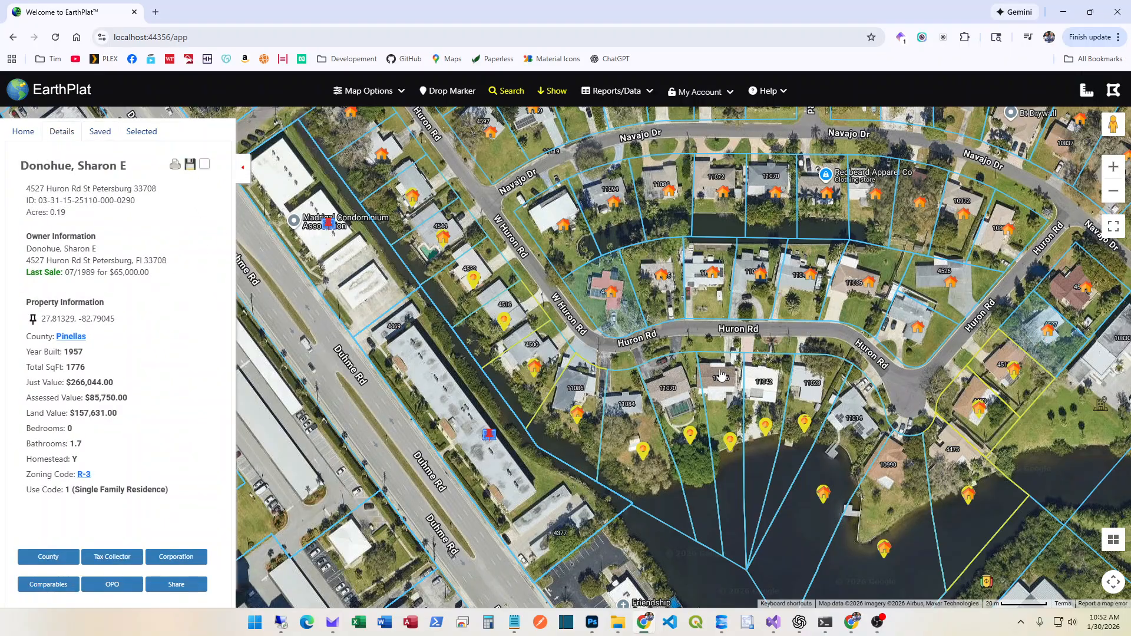
left_click(190, 165)
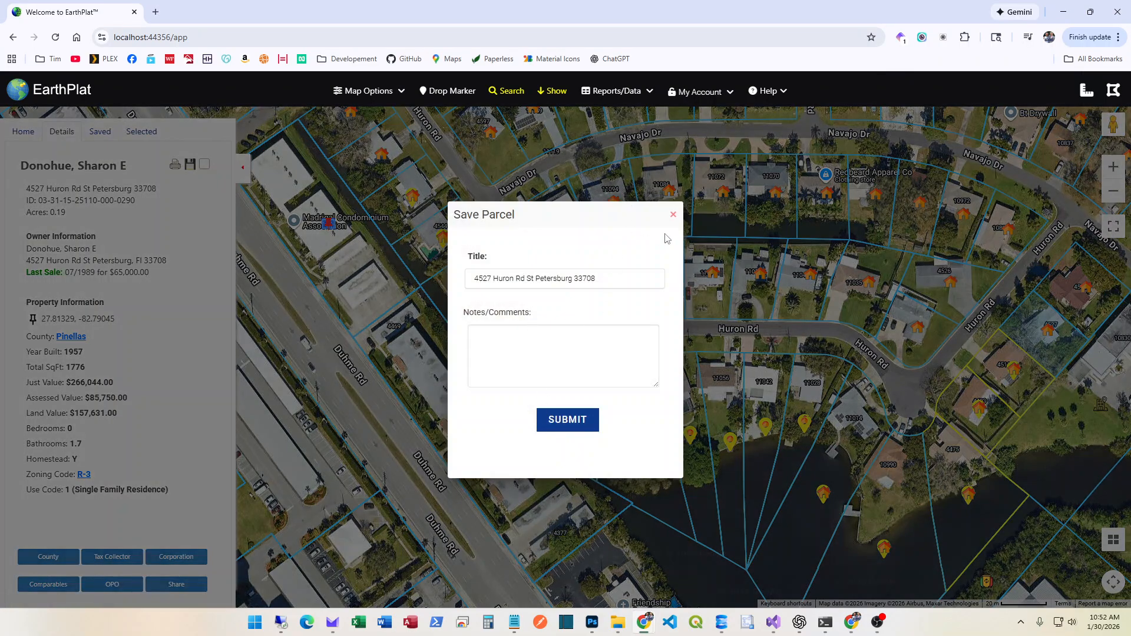
left_click(672, 216)
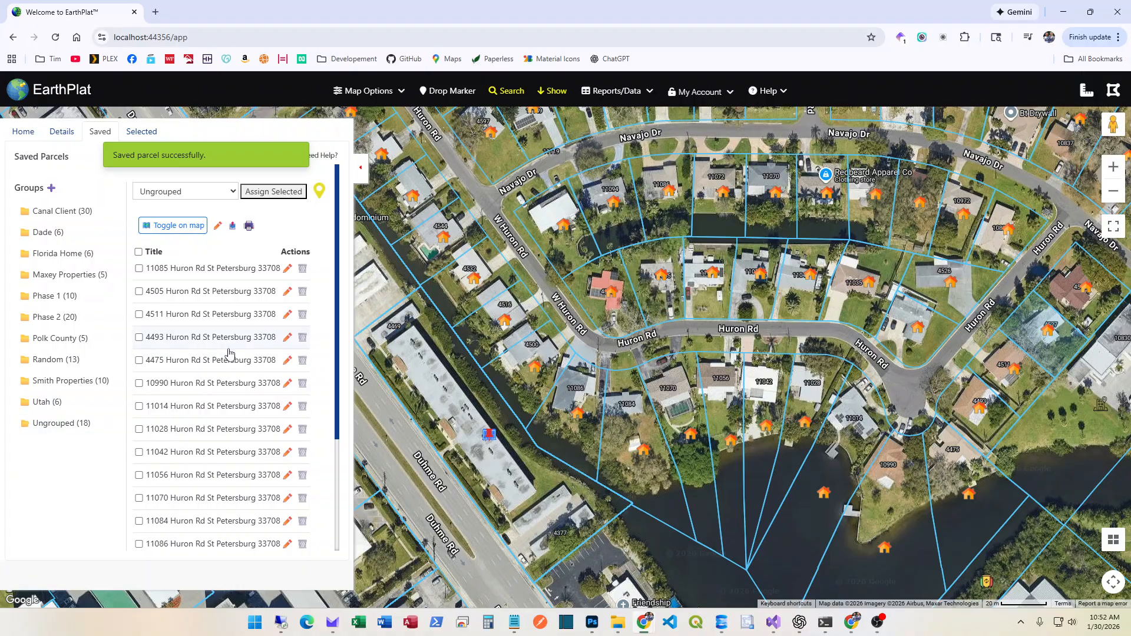
scroll(223, 447, "down", 3)
scroll(223, 446, "up", 3)
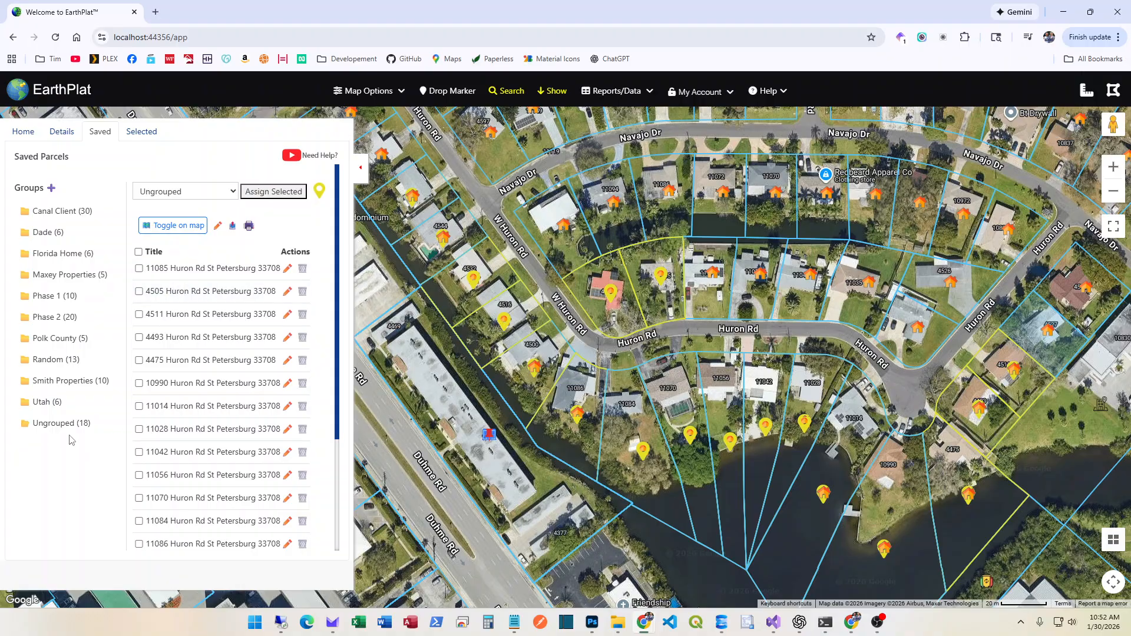
scroll(259, 300, "down", 3)
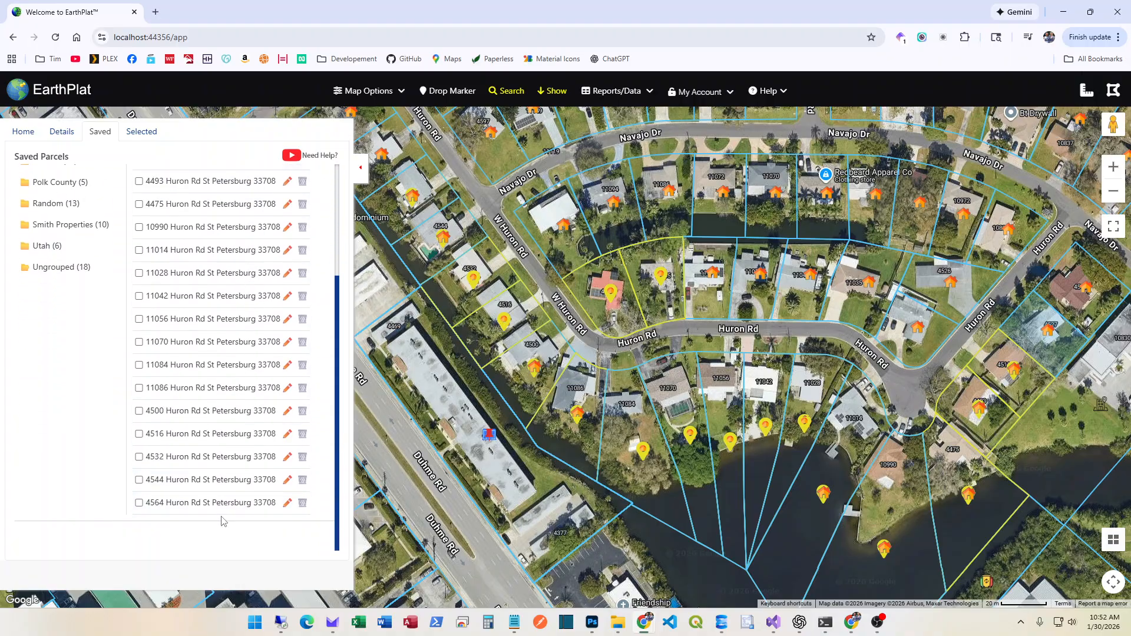
scroll(223, 522, "up", 3)
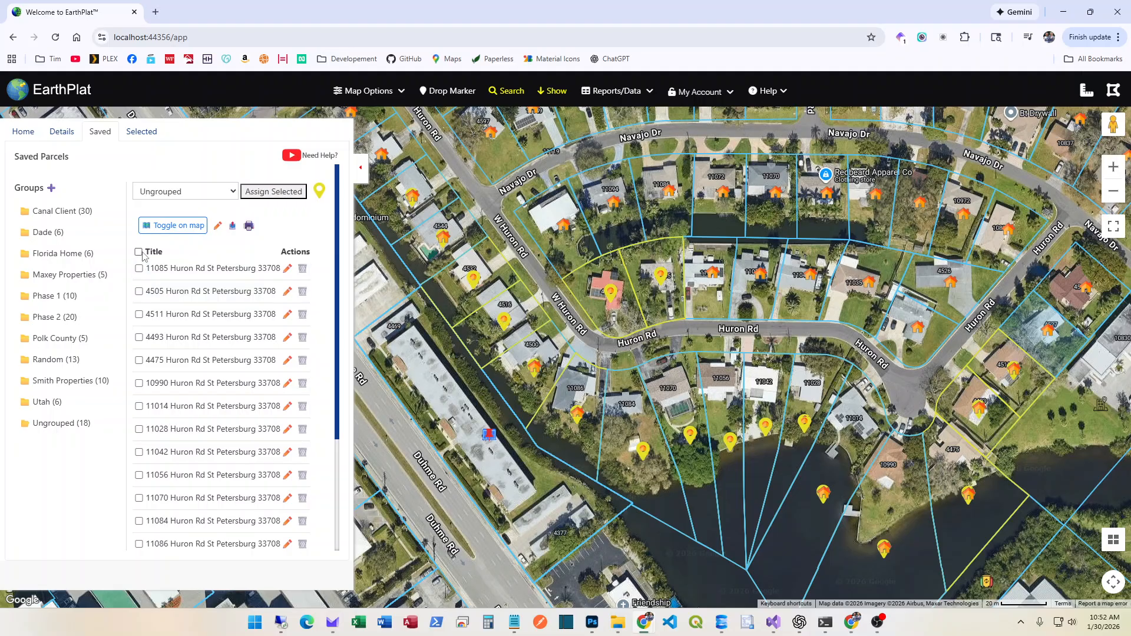
left_click(231, 193)
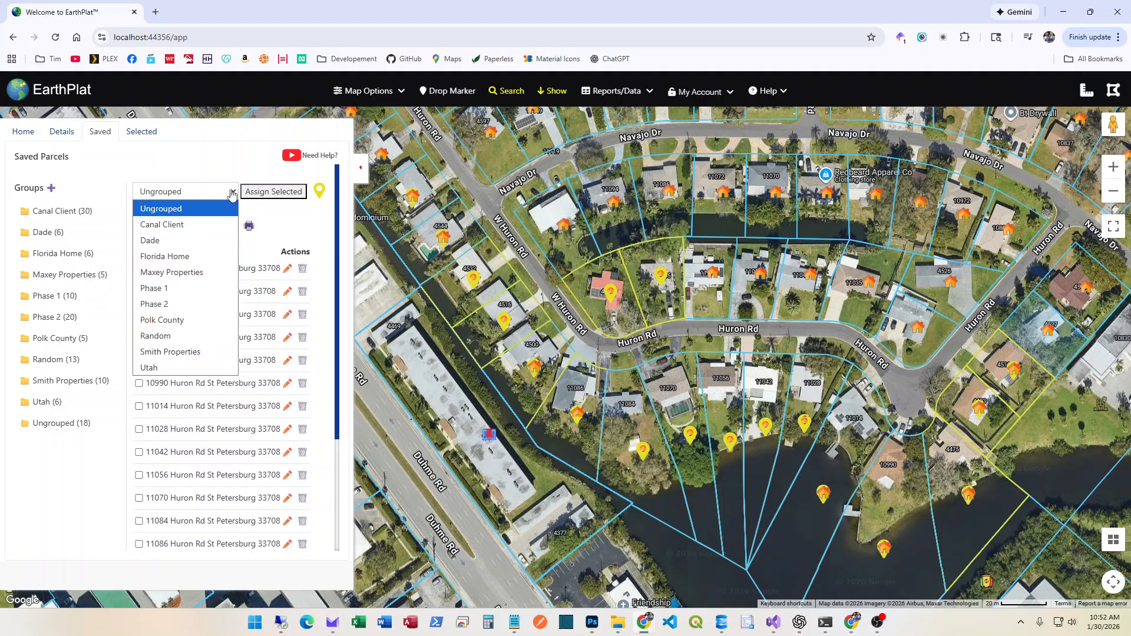
left_click(74, 480)
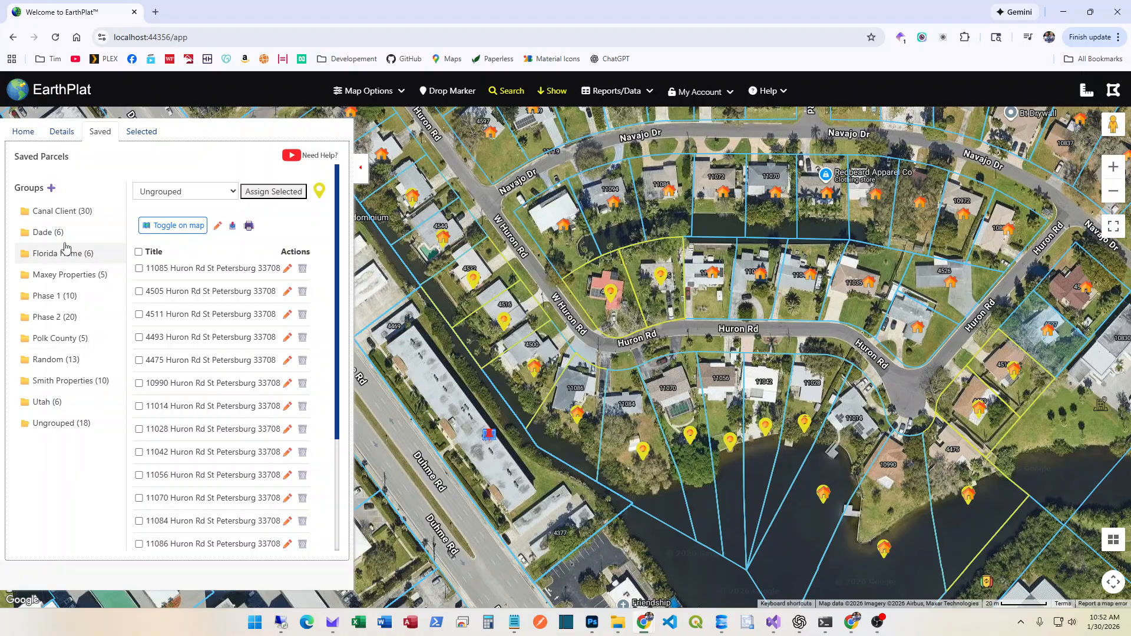
Create a group named Test with notes 'Testing group' and a blue-grey pin colour
left_click(51, 189)
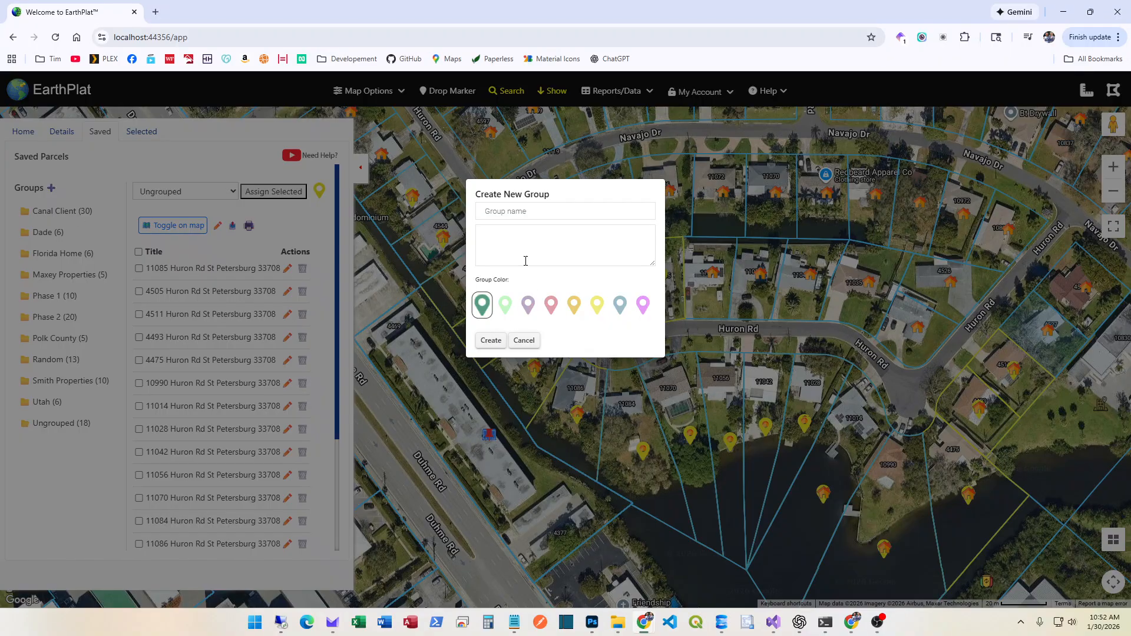
left_click(504, 213)
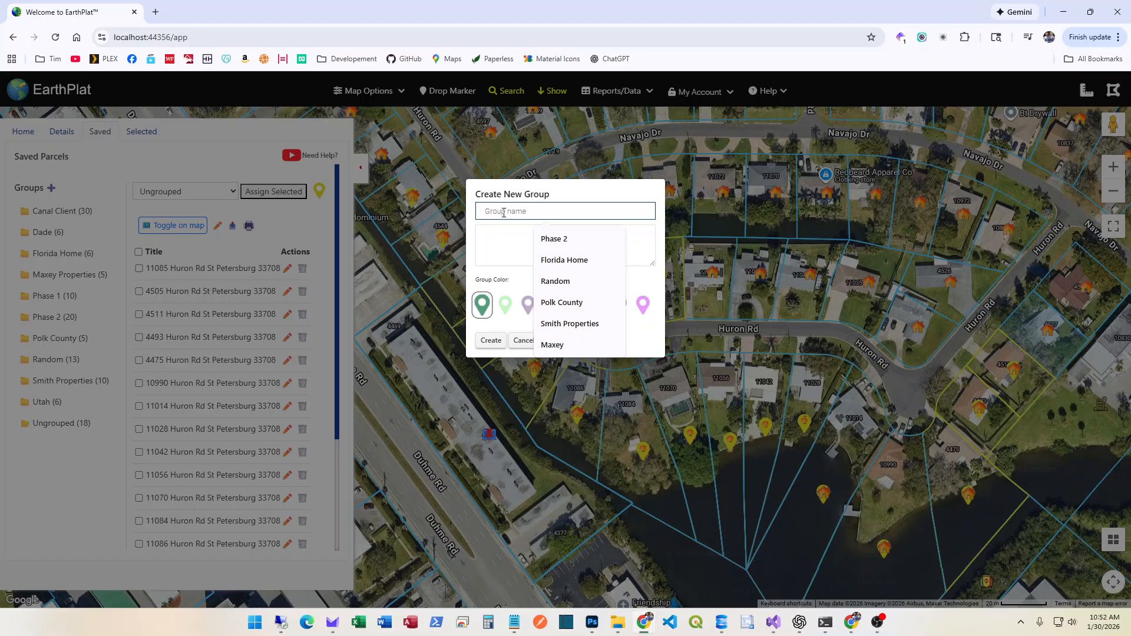
type("Tst")
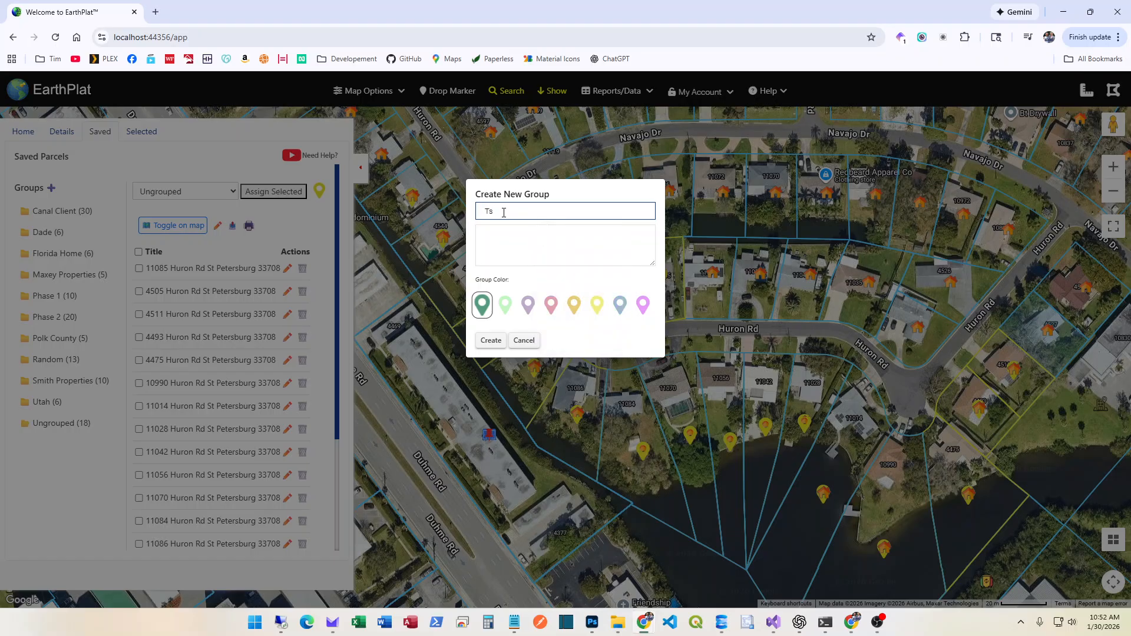
left_click(498, 239)
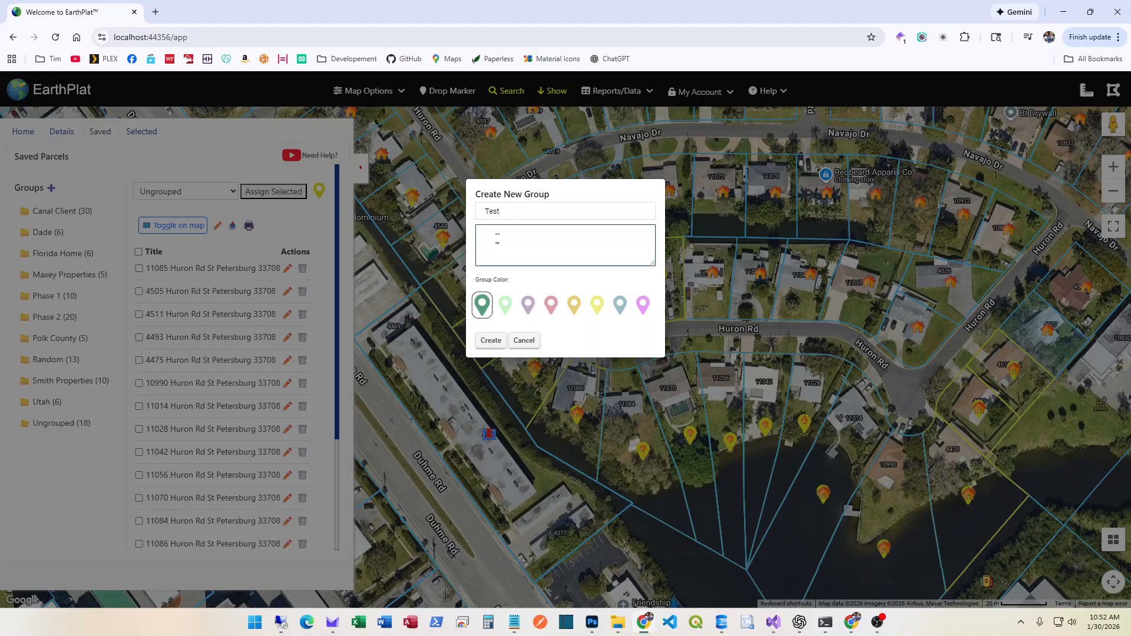
left_click_drag(516, 235, 481, 234)
key("BackSpace")
type("Testing group")
left_click(619, 305)
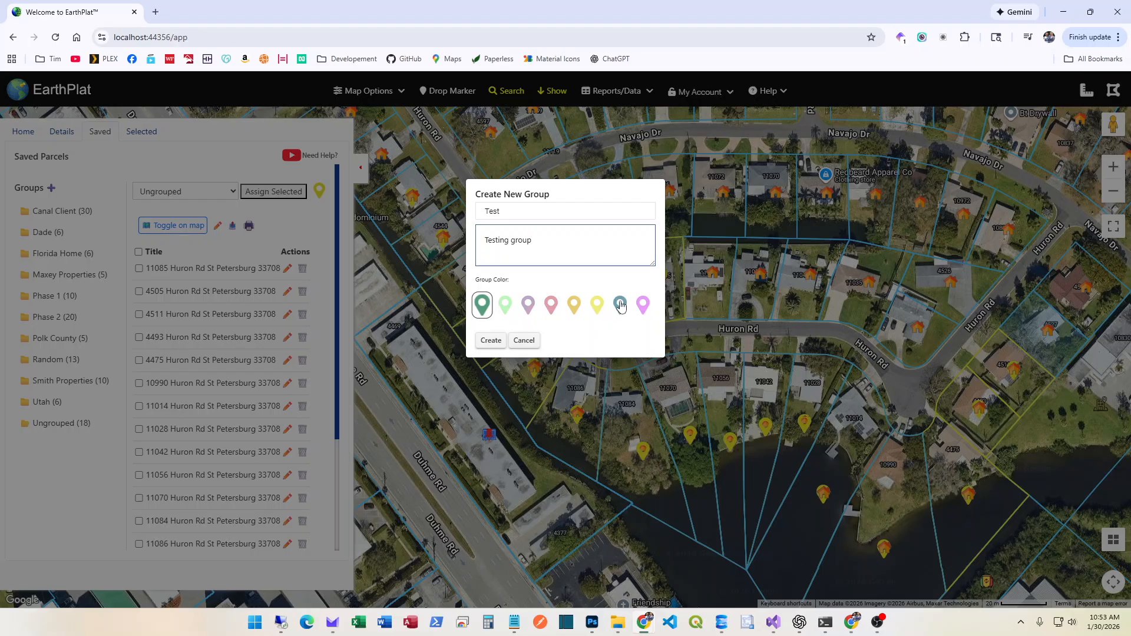
left_click(491, 341)
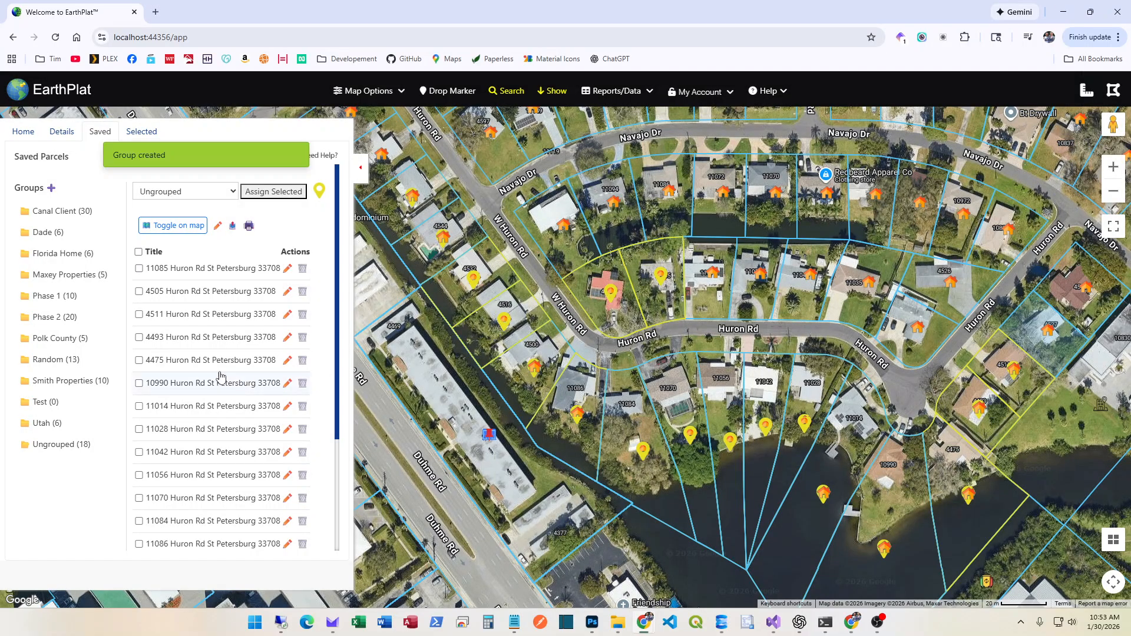
Assign all 18 ungrouped parcels to the Test group, then clear the map
left_click(43, 448)
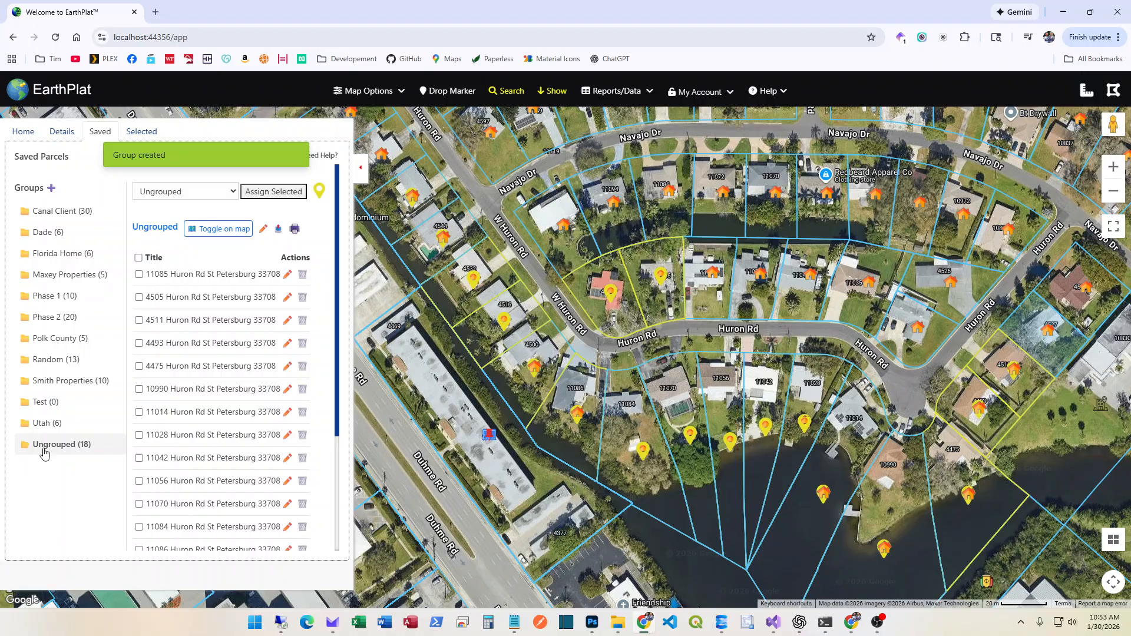
left_click(139, 259)
scroll(159, 454, "down", 3)
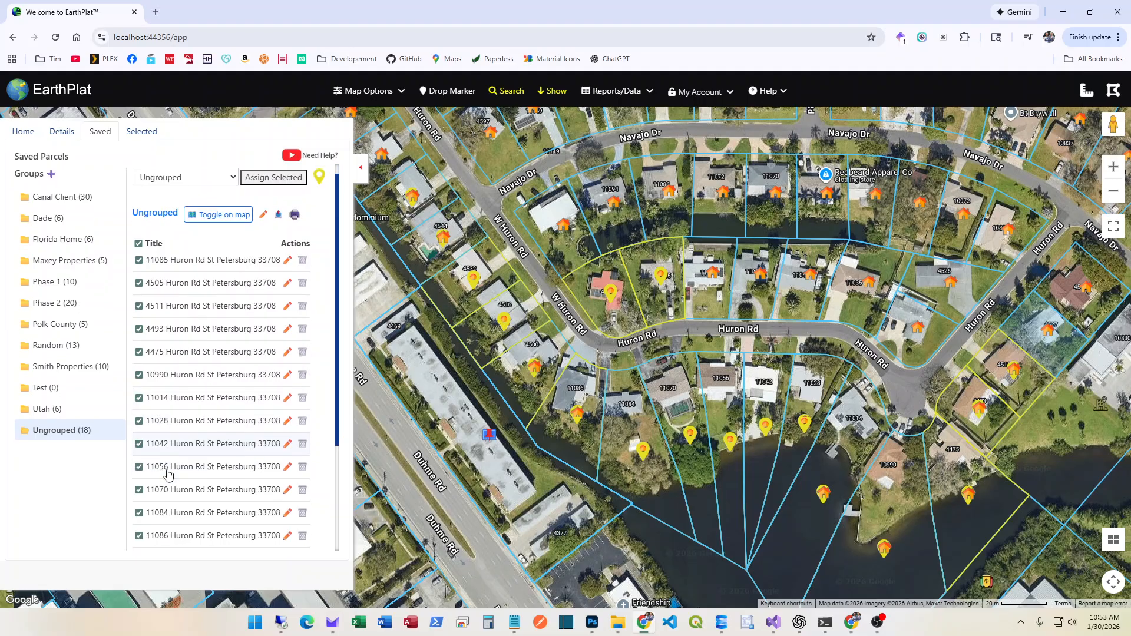
scroll(168, 474, "up", 3)
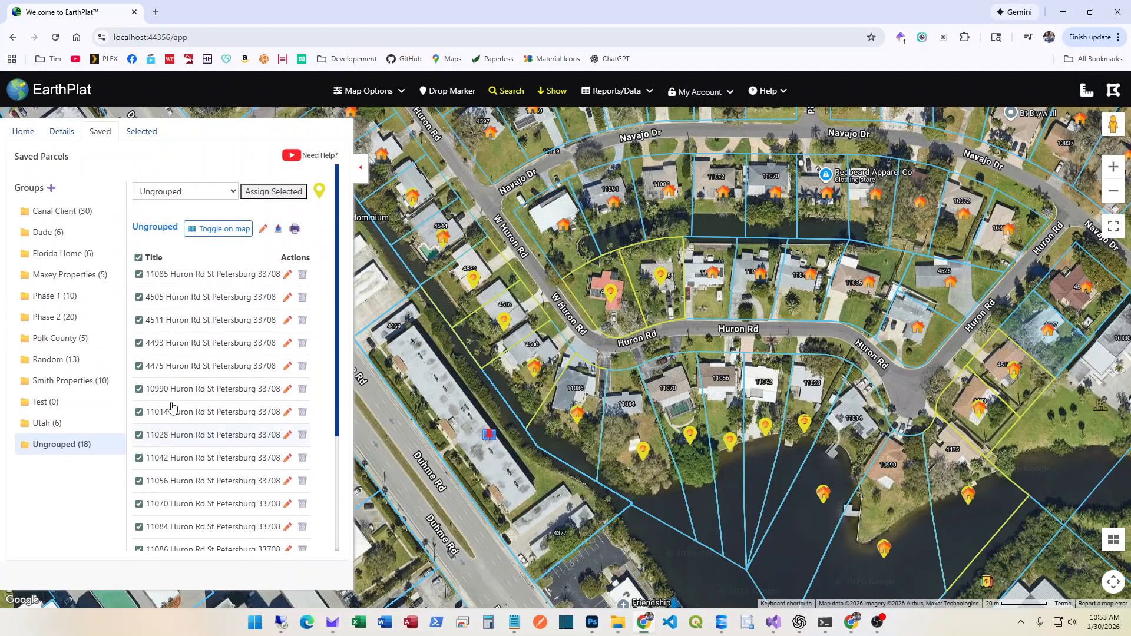
left_click(231, 192)
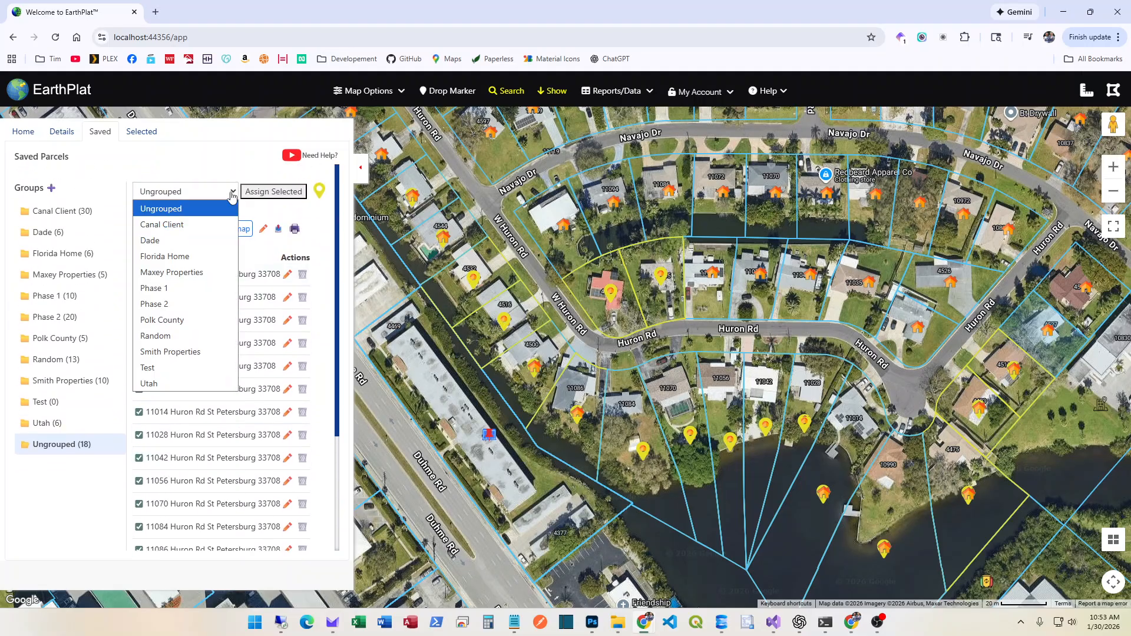
left_click(148, 369)
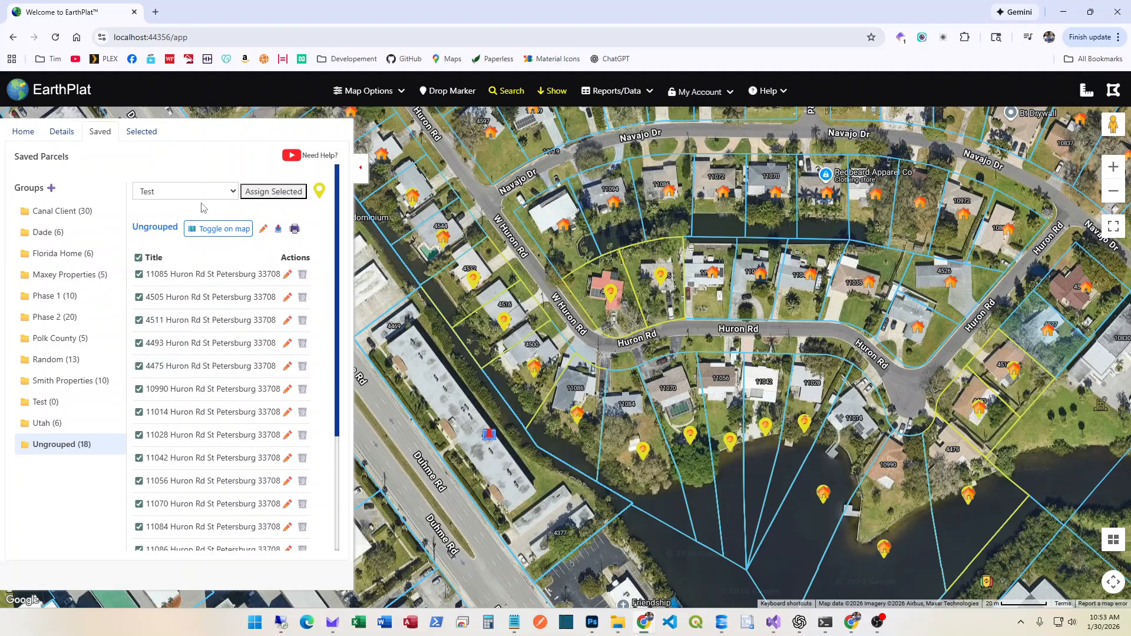
left_click(269, 193)
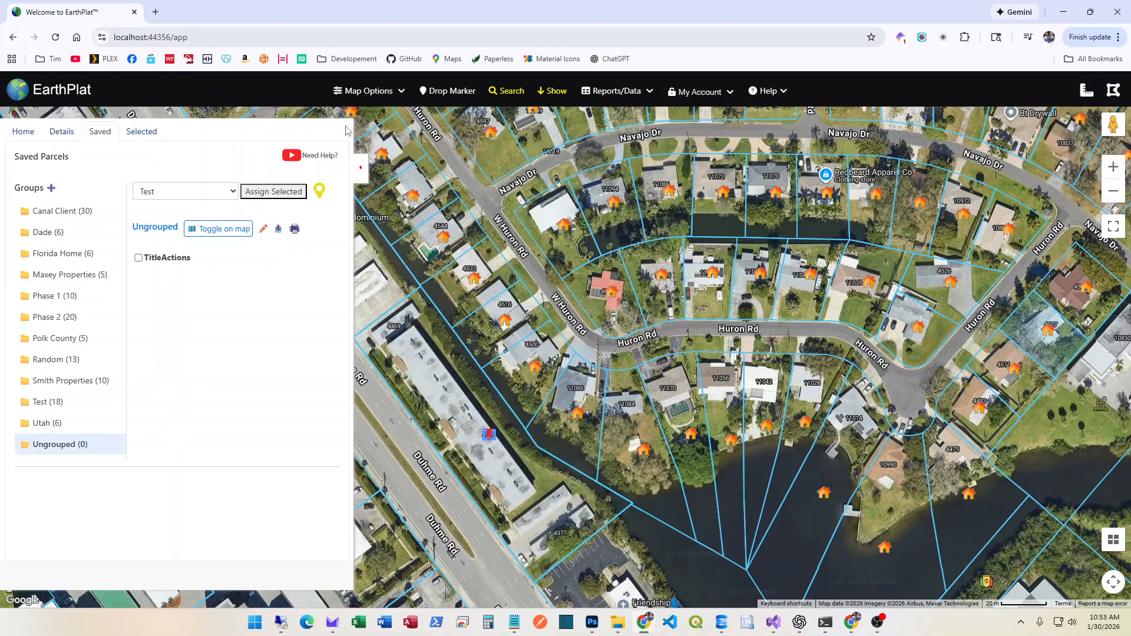
left_click(360, 91)
left_click(354, 111)
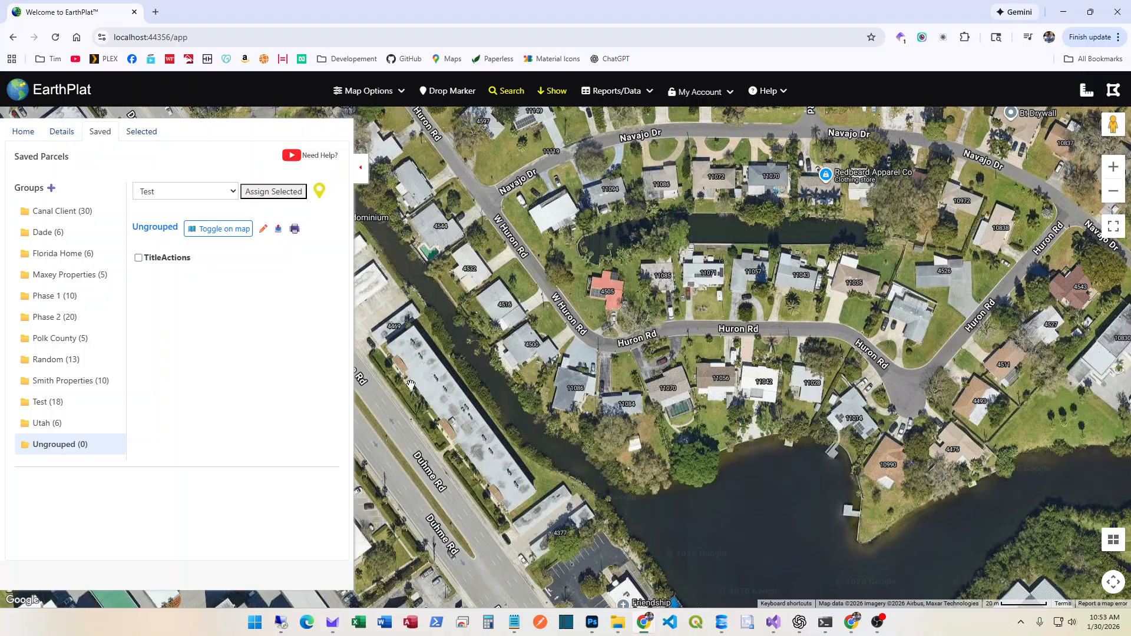
left_click(39, 401)
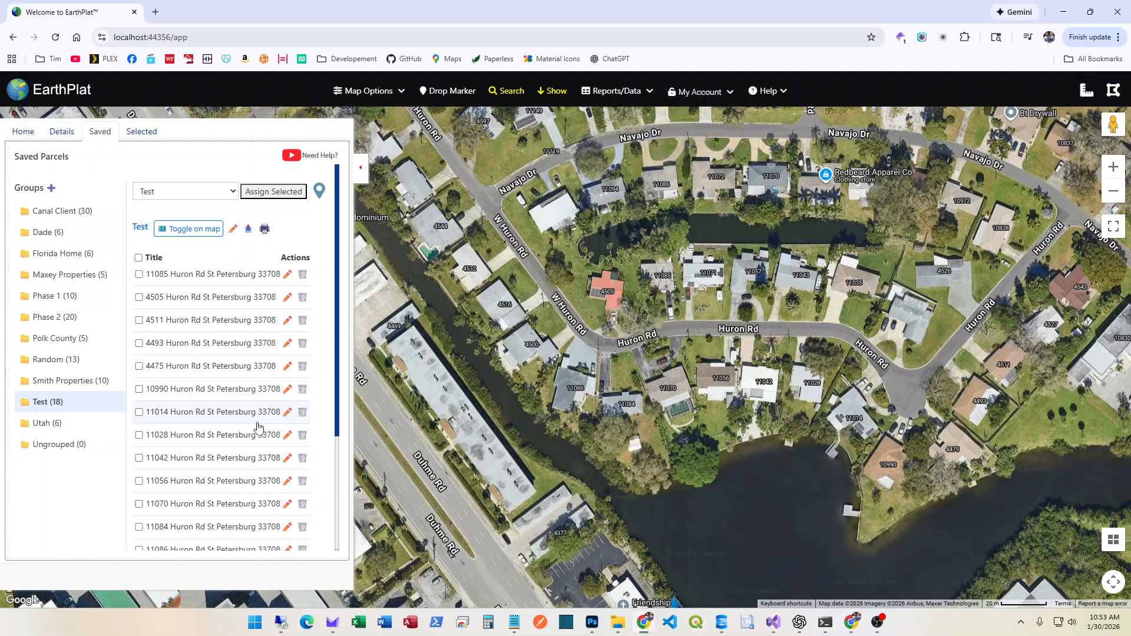
left_click(203, 346)
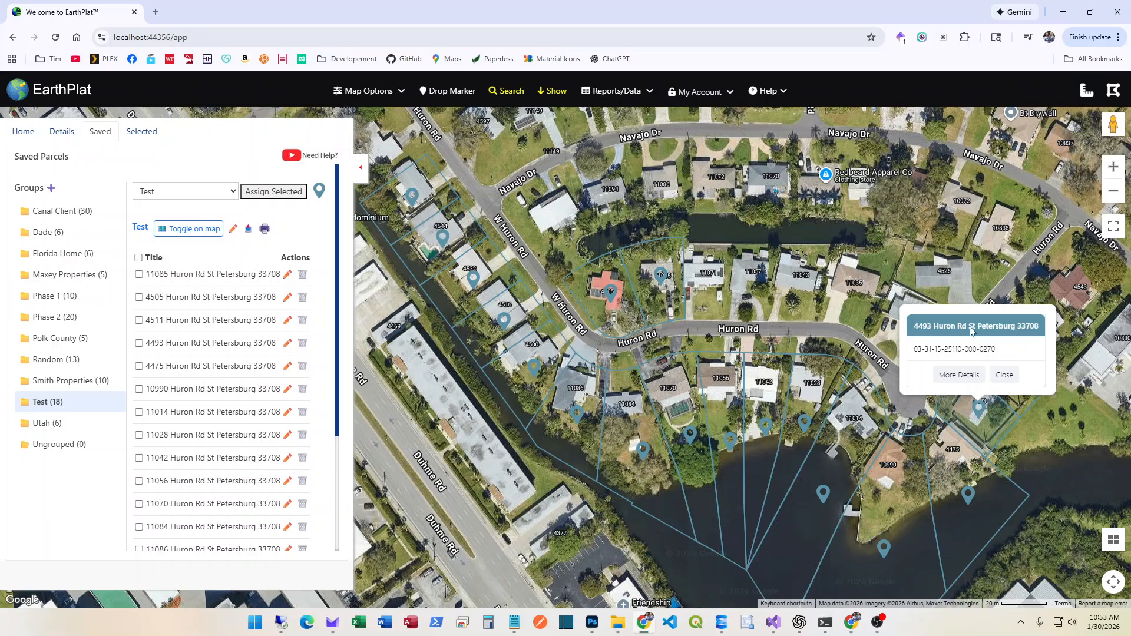
left_click(234, 396)
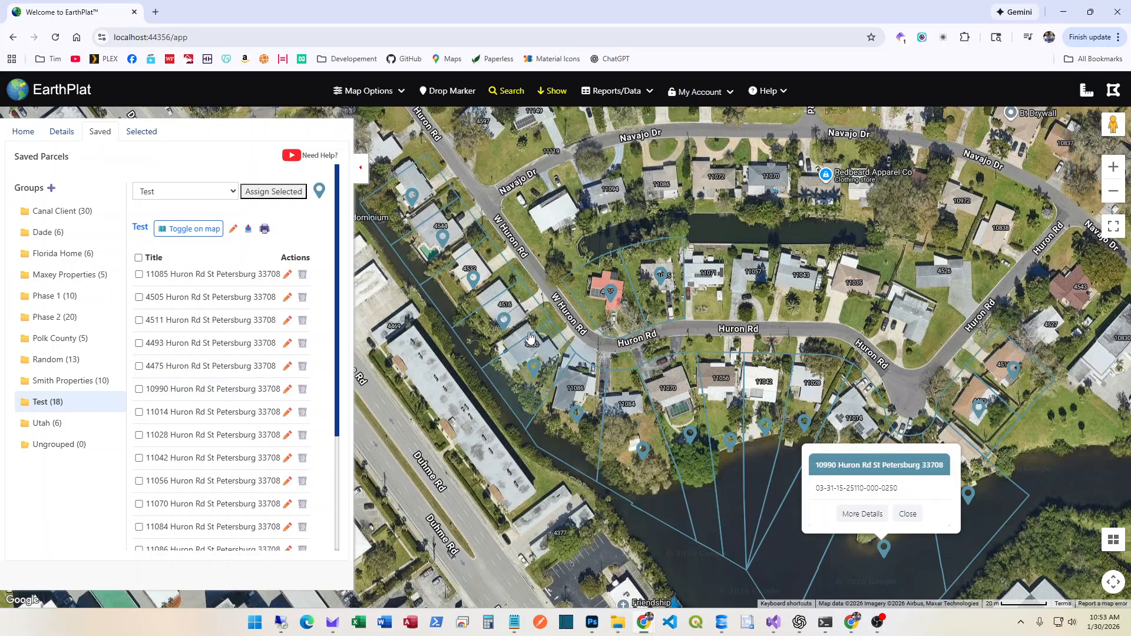
left_click(165, 470)
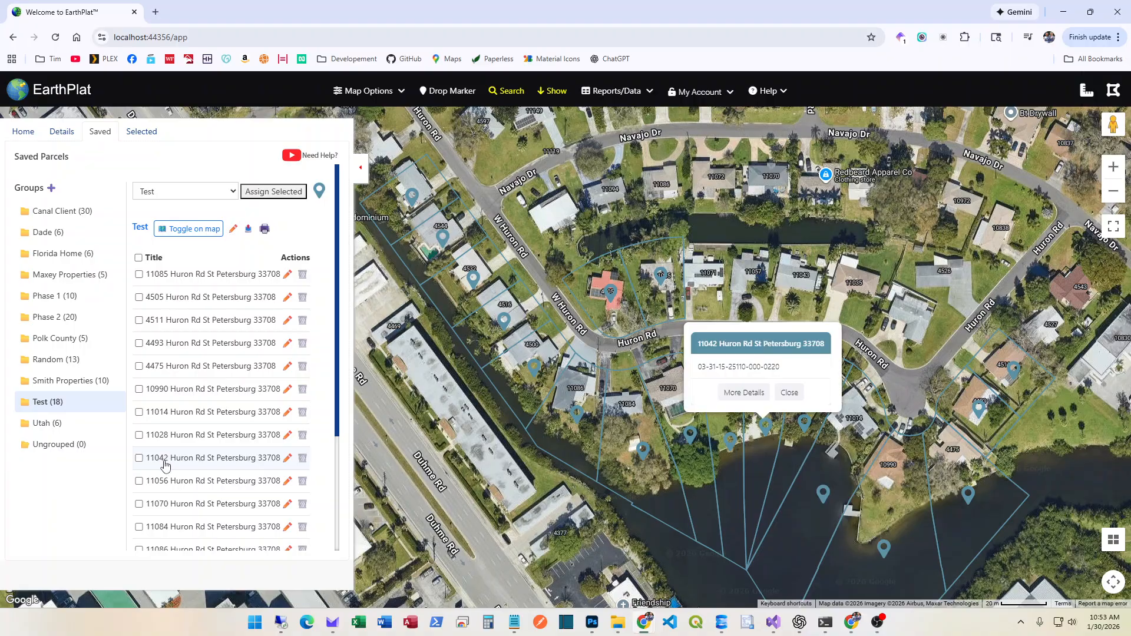
scroll(215, 492, "down", 5)
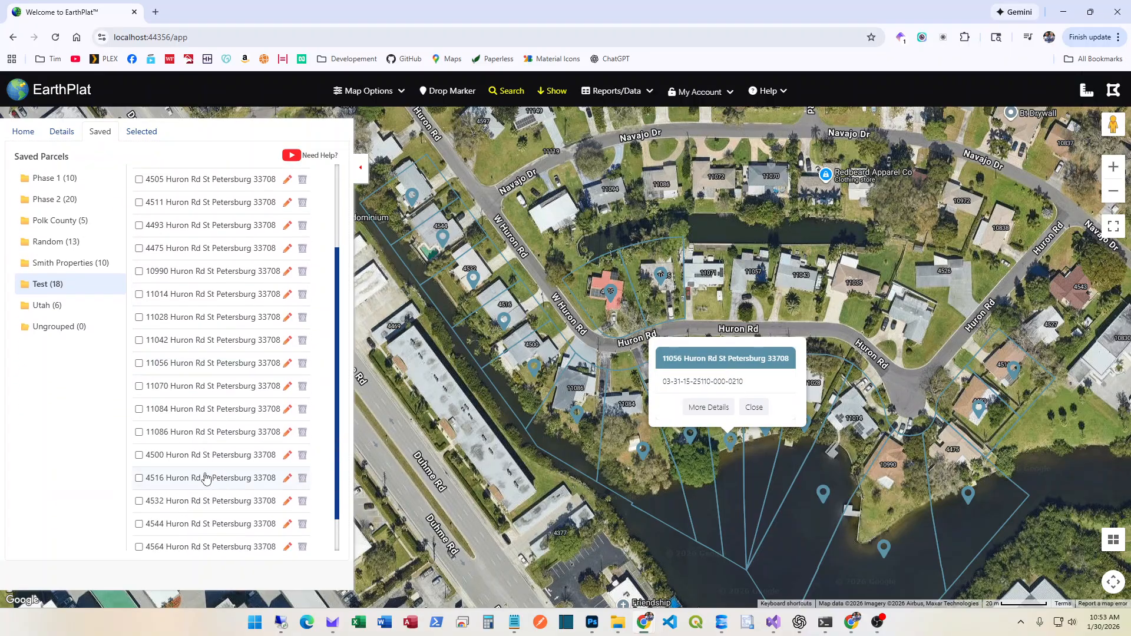
left_click(206, 479)
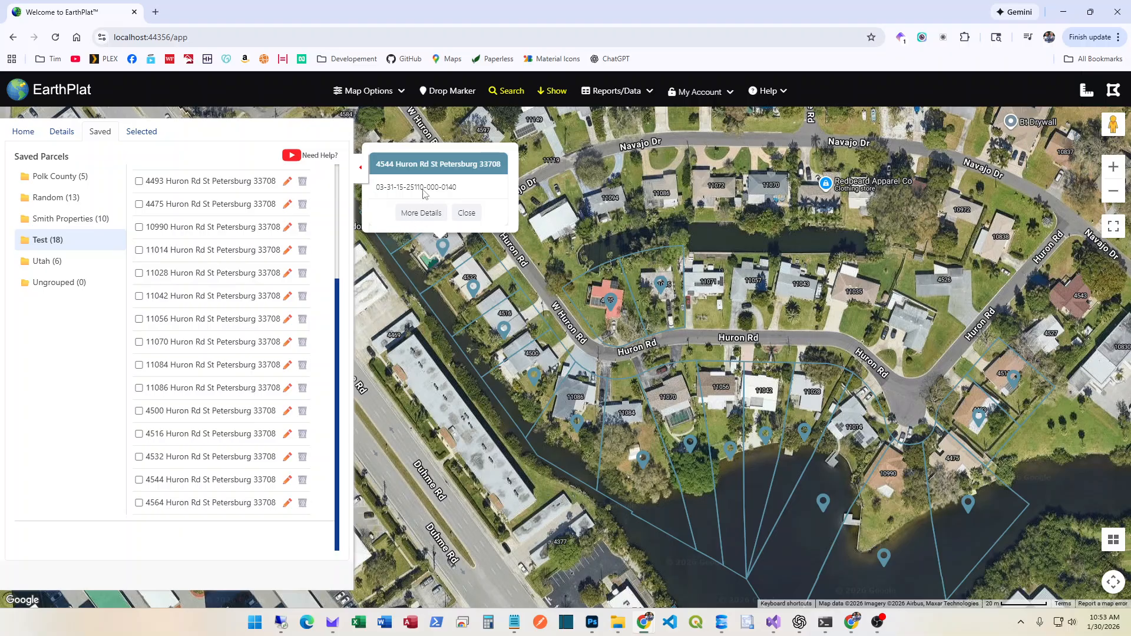
left_click(419, 214)
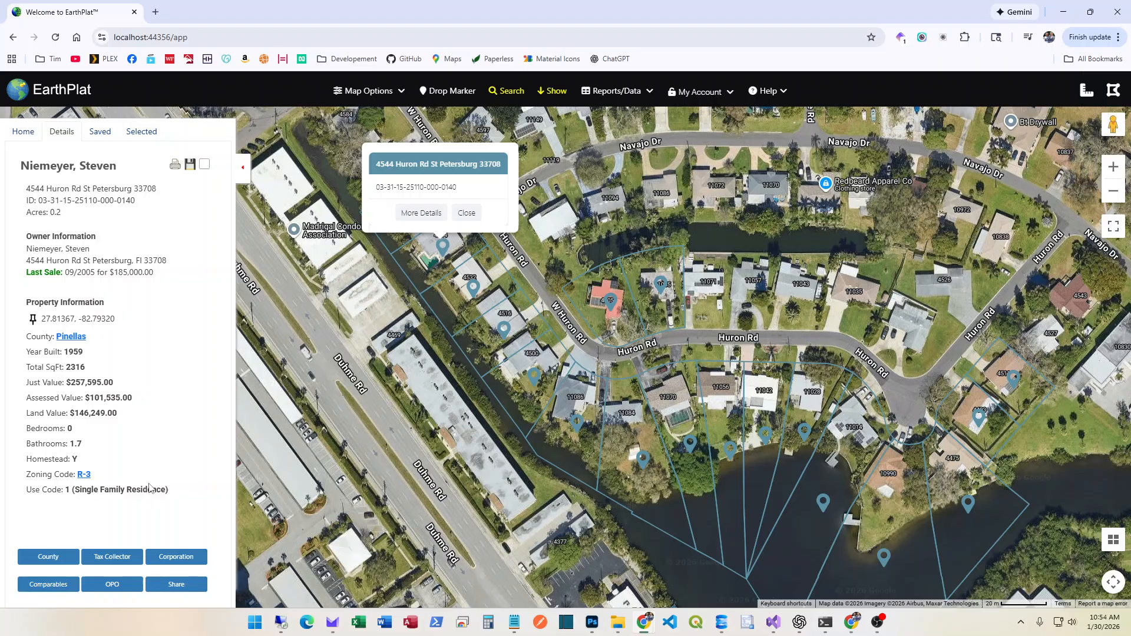
left_click(107, 140)
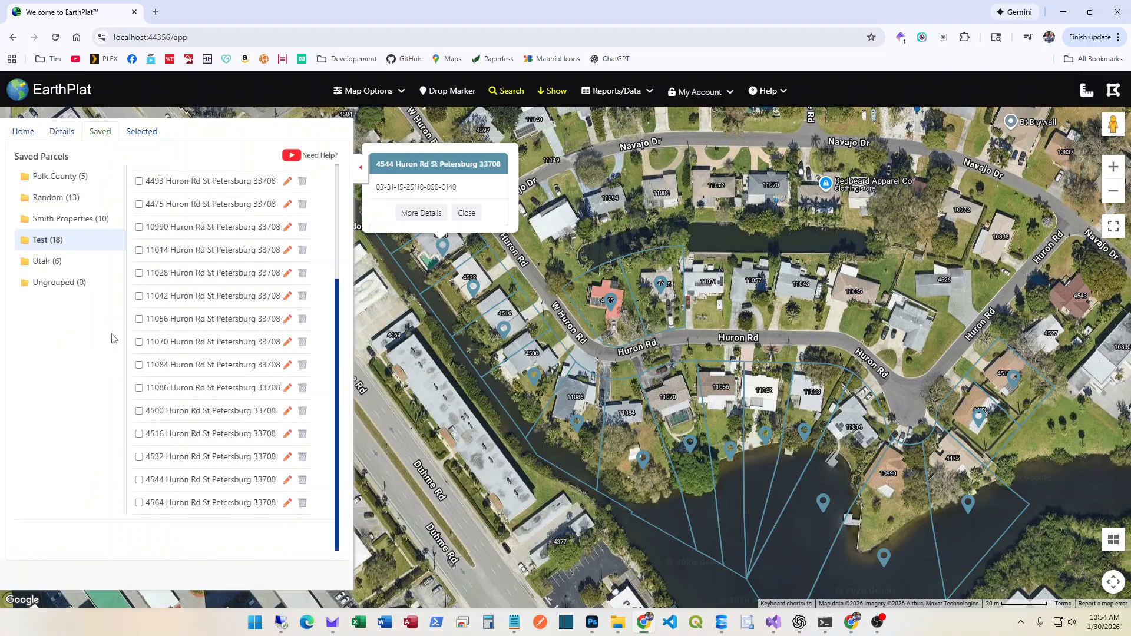
left_click(195, 304)
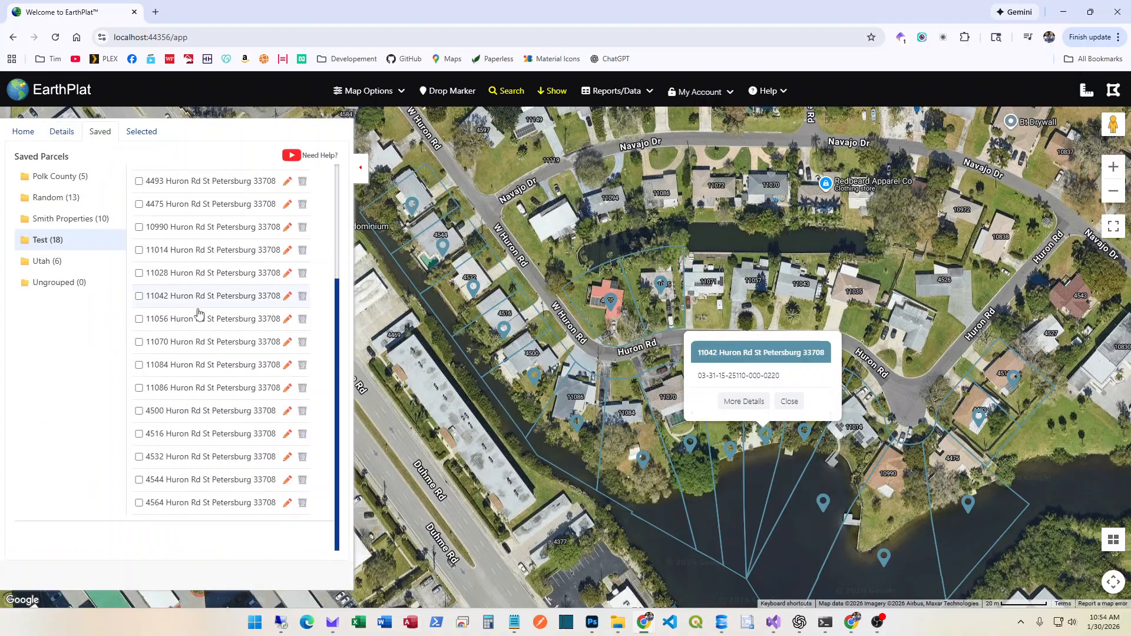
left_click(790, 401)
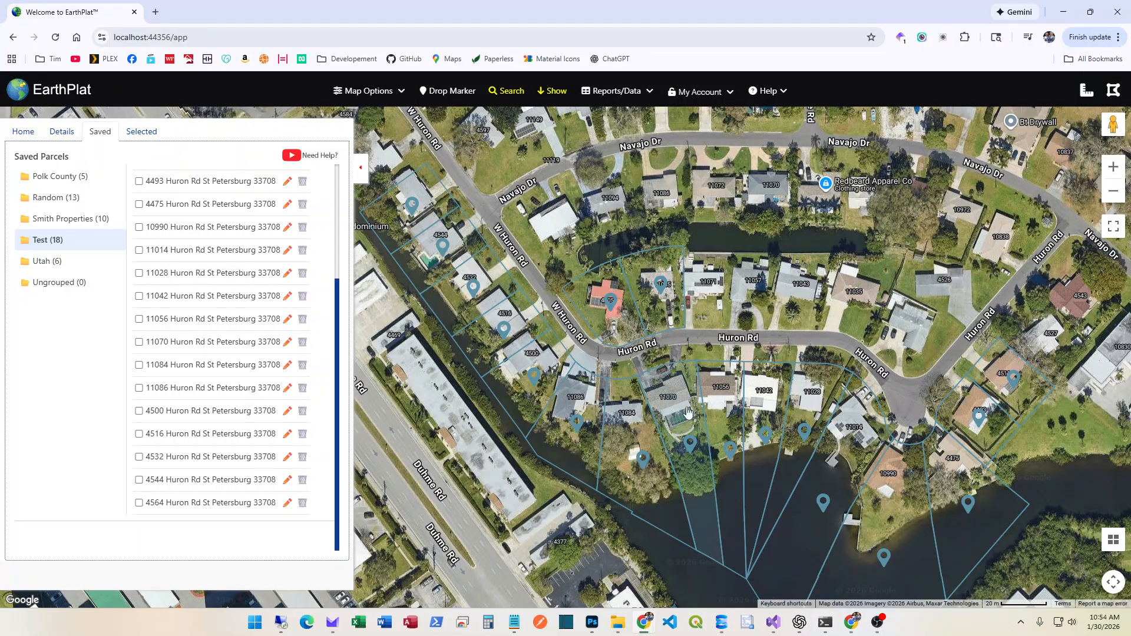
Change the Test group's pin colour to gold and save it
scroll(204, 333, "up", 3)
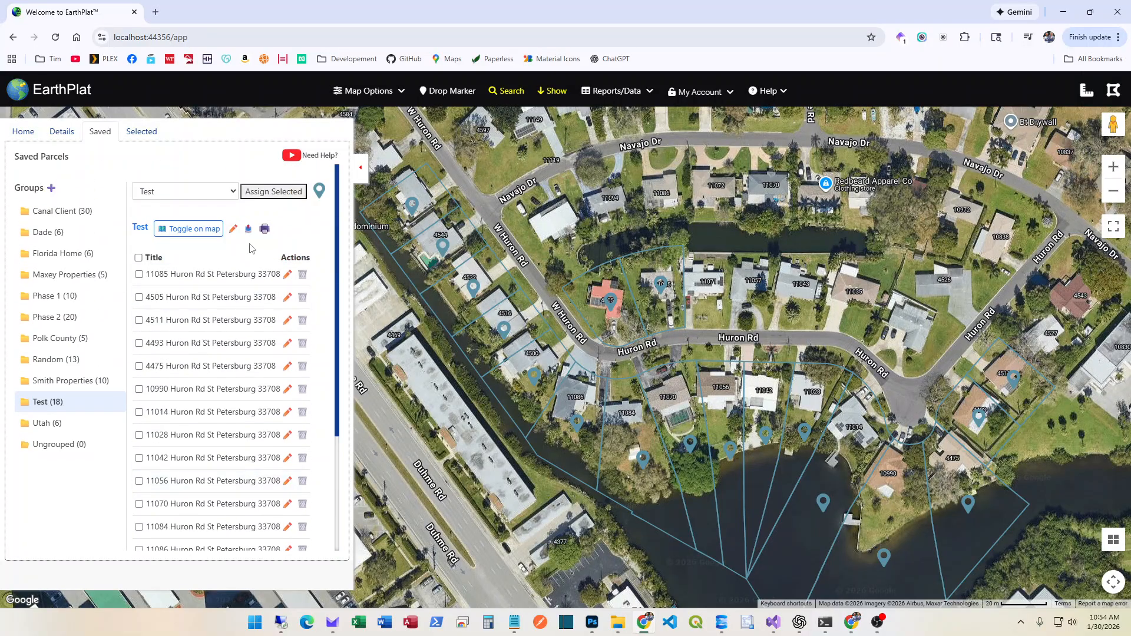
left_click(233, 231)
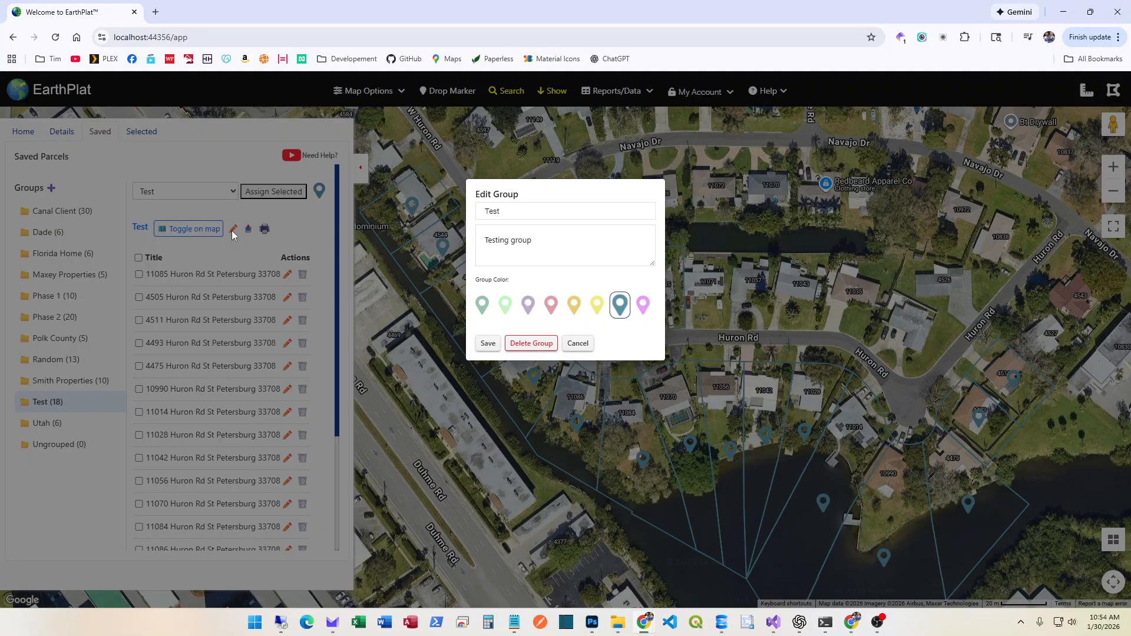
left_click(575, 305)
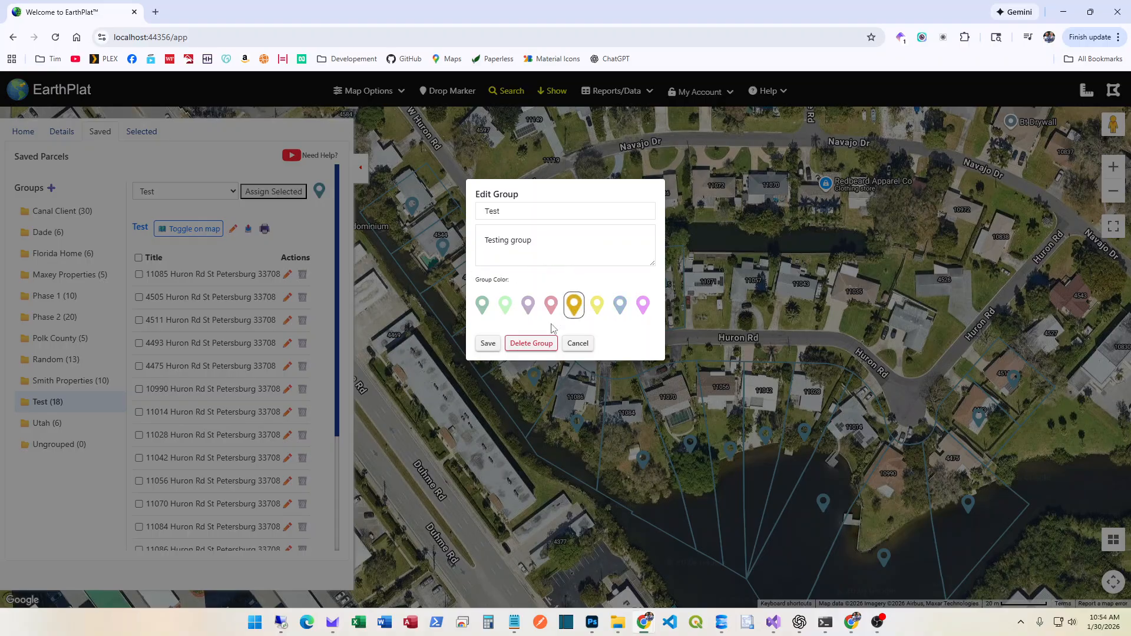
left_click(488, 345)
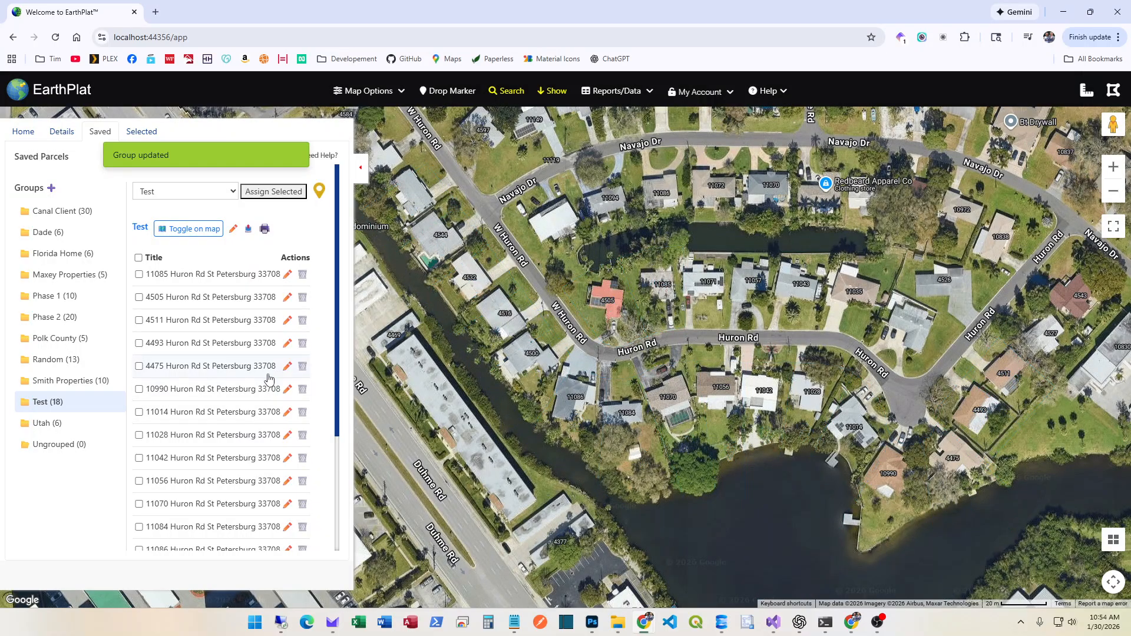
Toggle the Test parcels on the map to check the gold markers, then cancel the reopened group settings
left_click(192, 229)
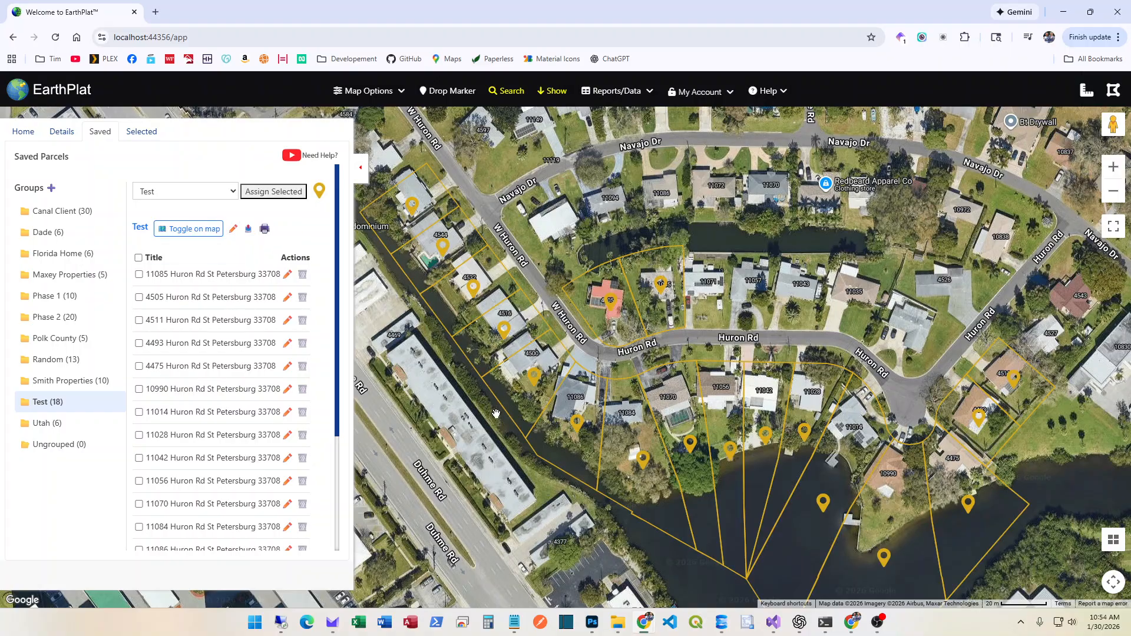
left_click(183, 231)
left_click(182, 232)
left_click(182, 232)
left_click(185, 232)
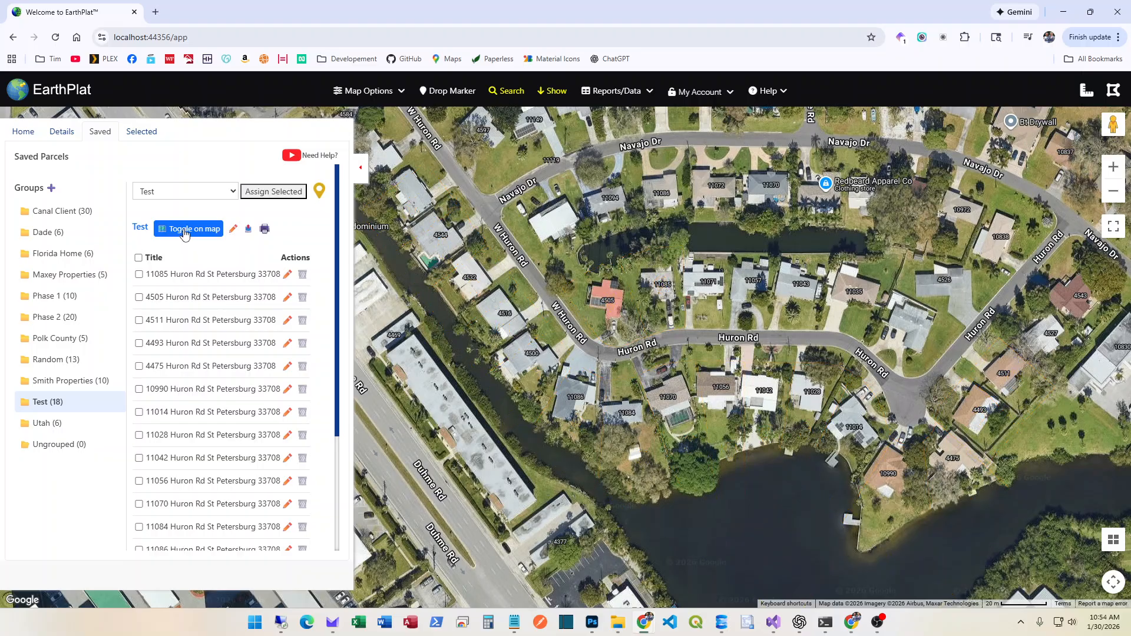
left_click(185, 232)
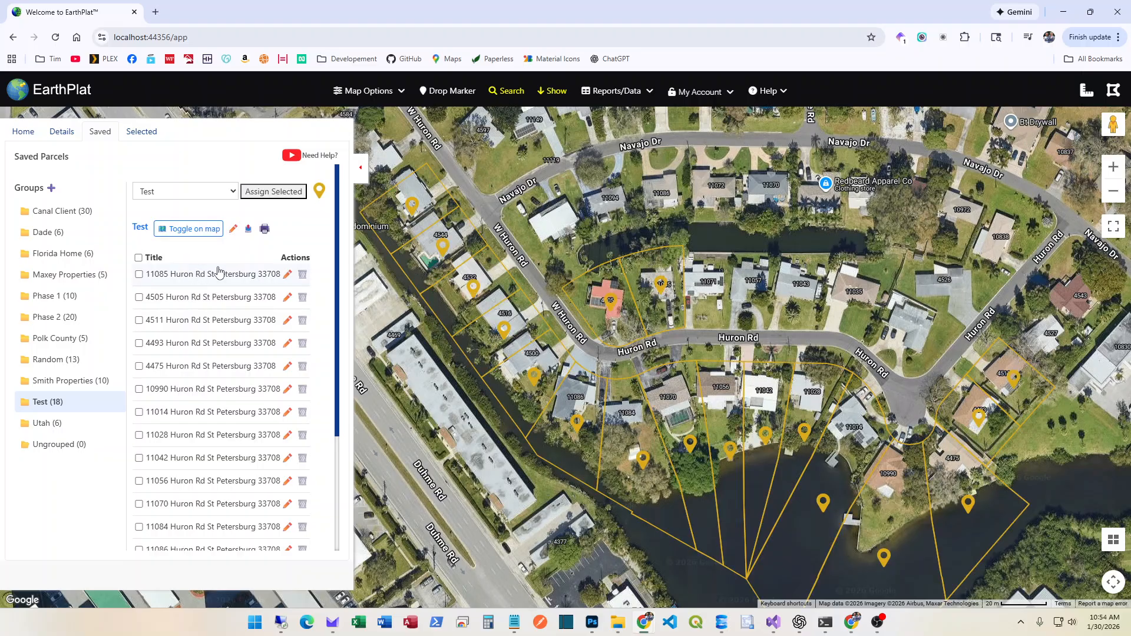
left_click(233, 230)
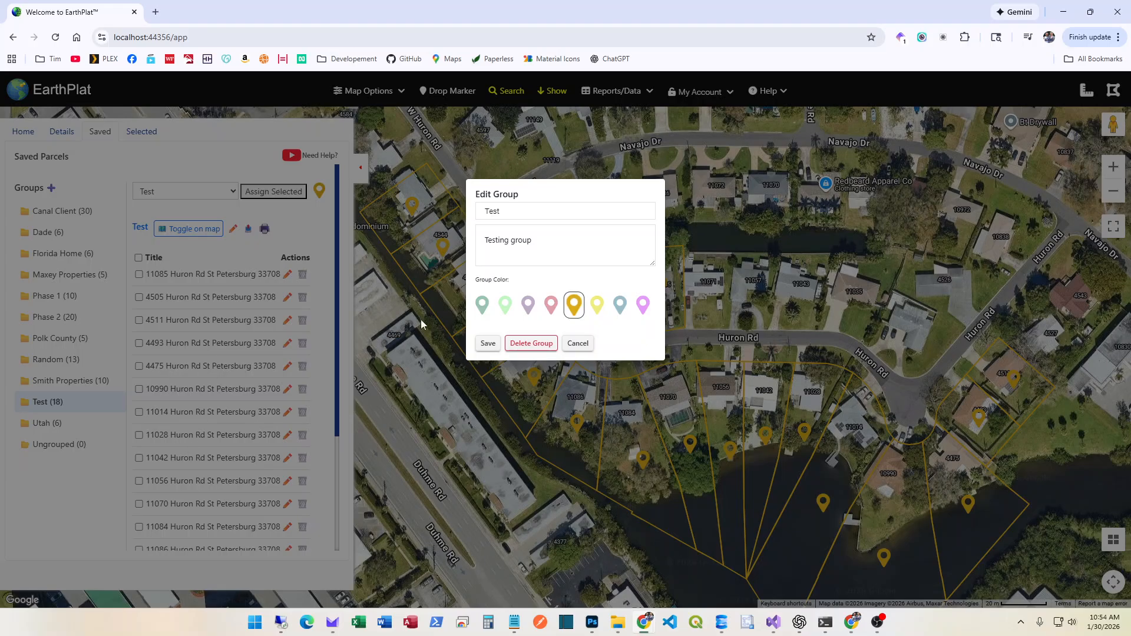
left_click(579, 344)
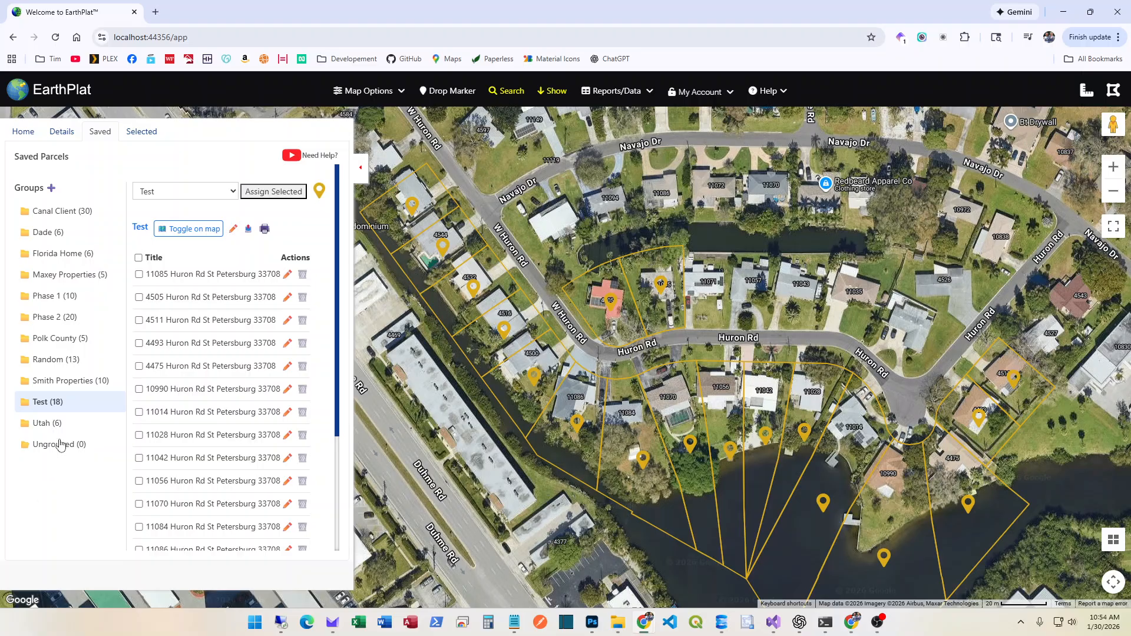
Export the Test group as CSV to Downloads and open the file in Excel
left_click(248, 230)
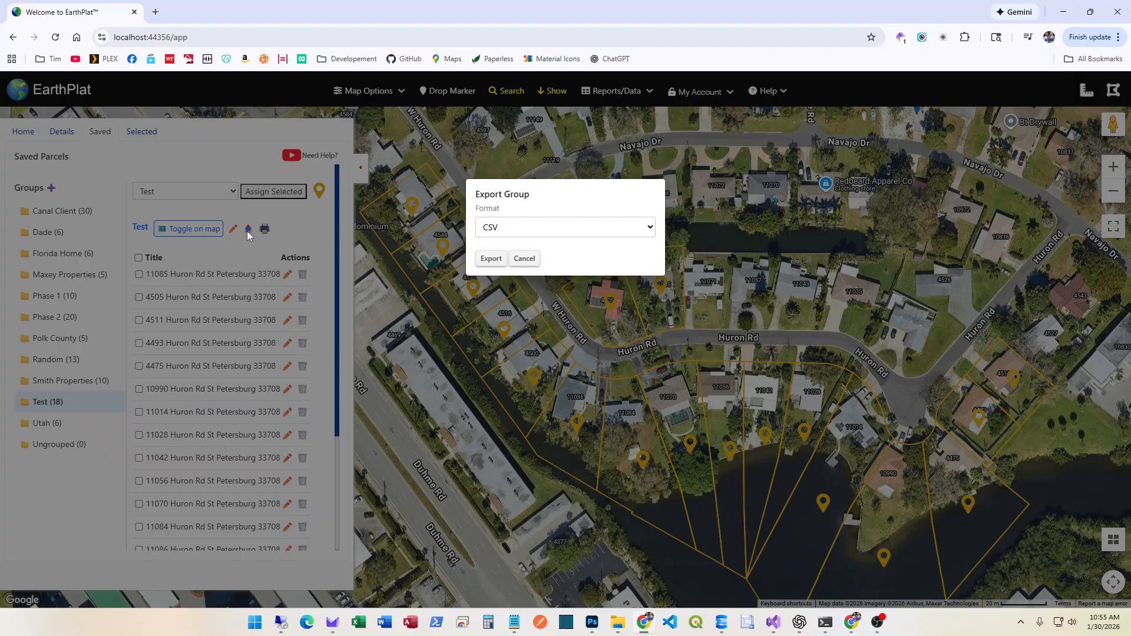
left_click(490, 258)
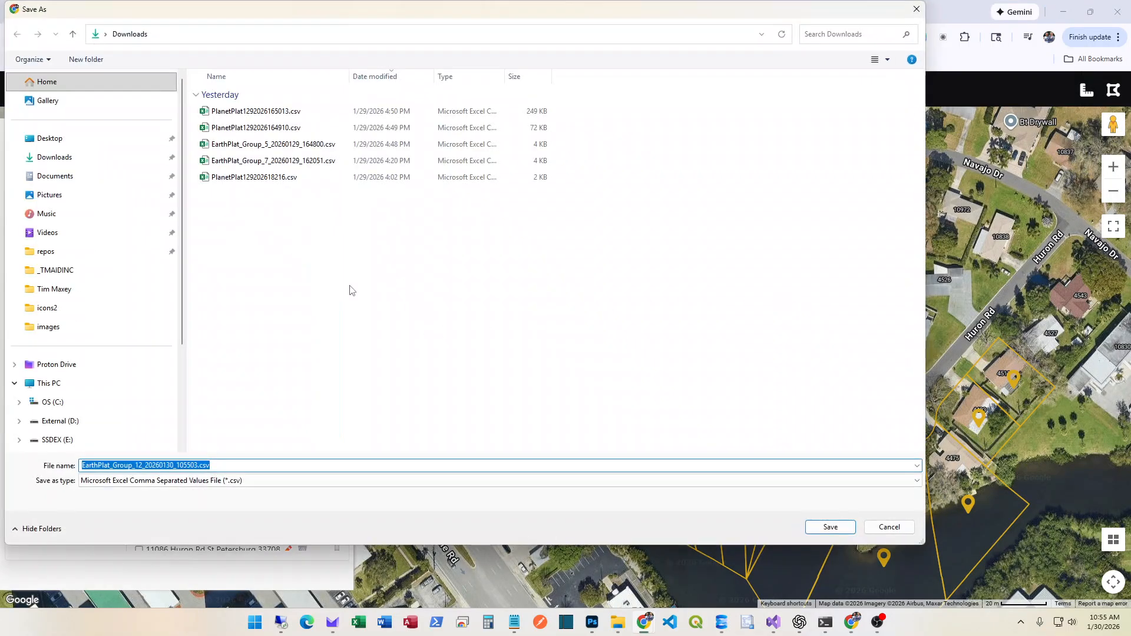
left_click(820, 526)
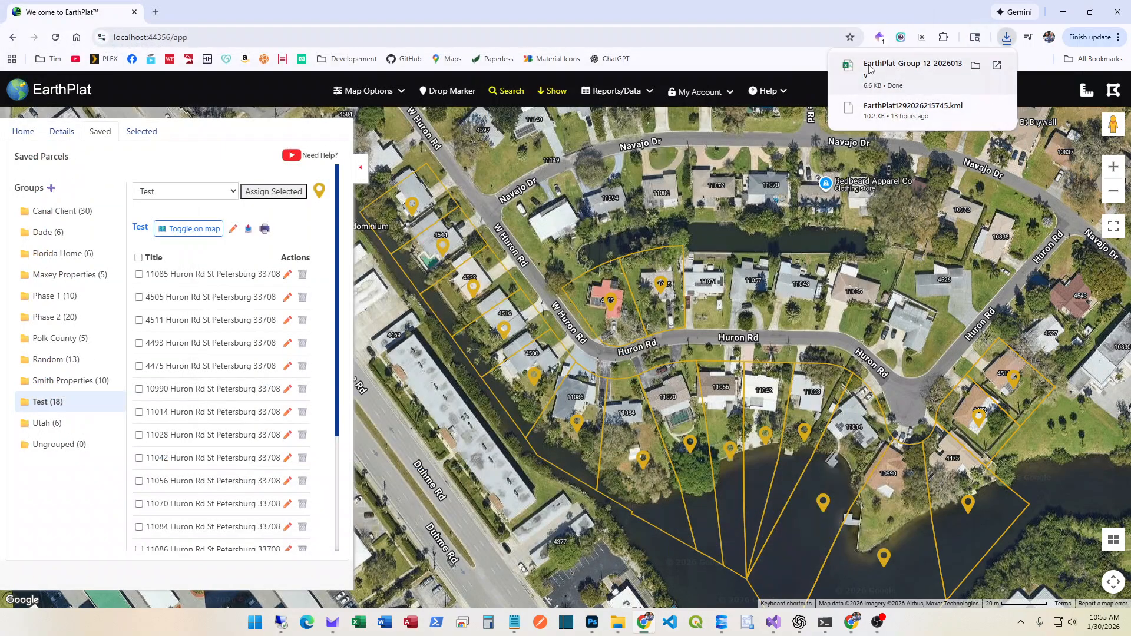
left_click(873, 69)
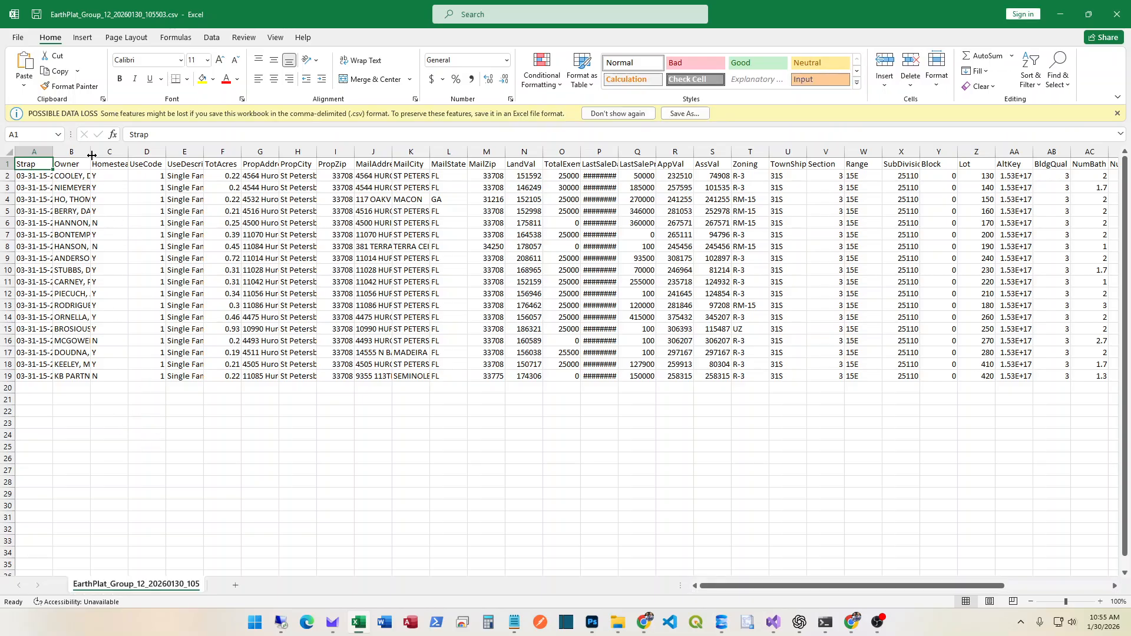
Widen column B and auto-fit column P, then close Excel without saving
left_click_drag(91, 155, 169, 155)
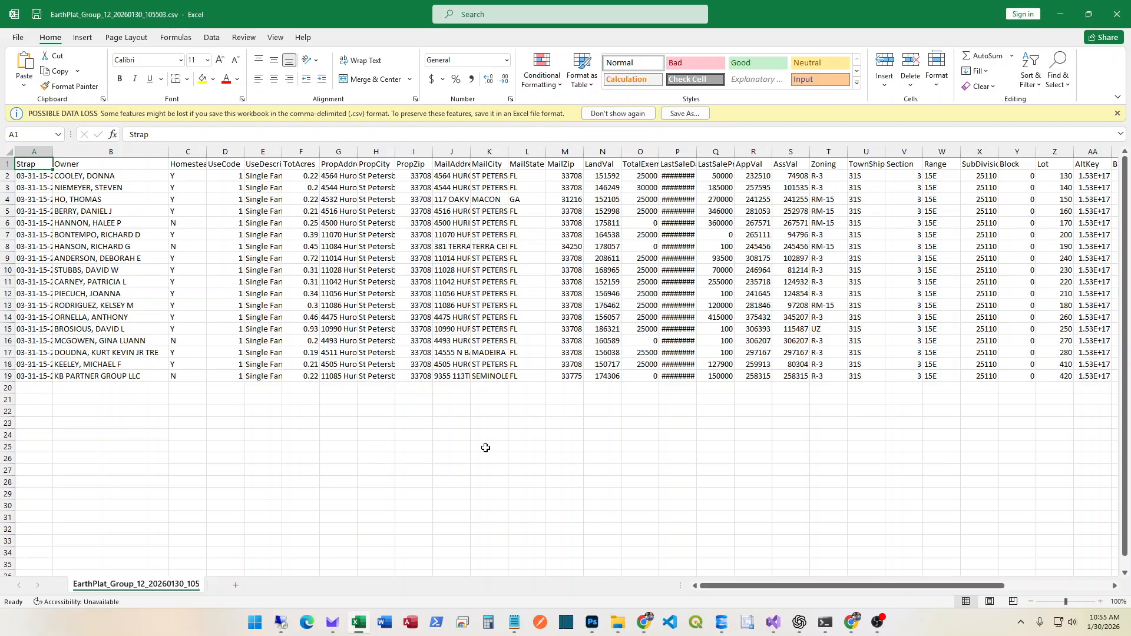
double_click(699, 153)
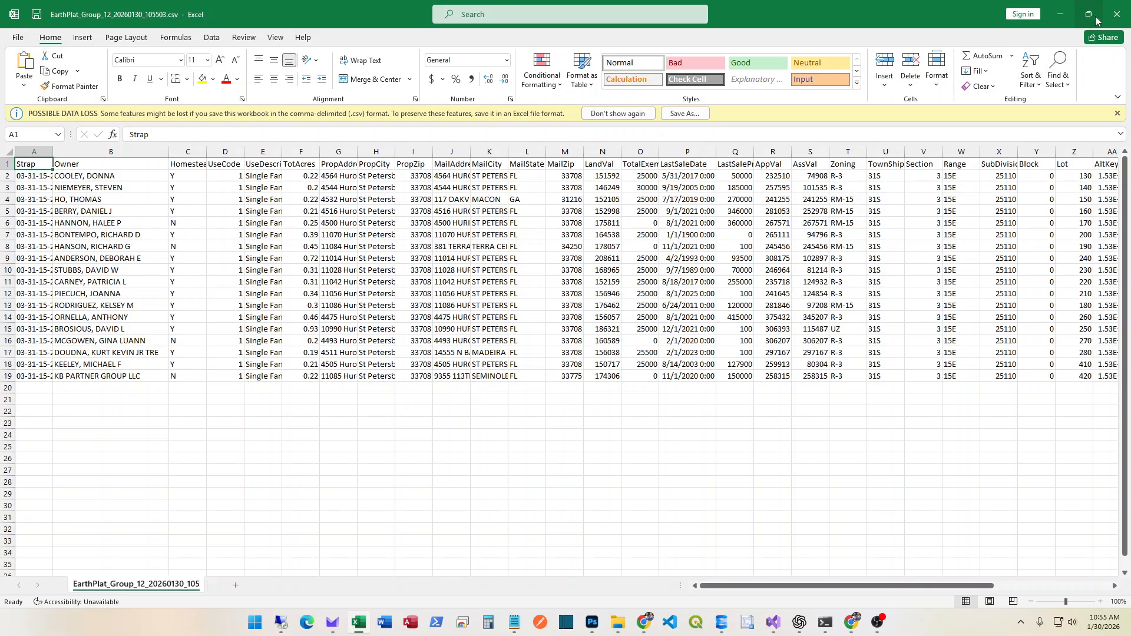
left_click(1116, 14)
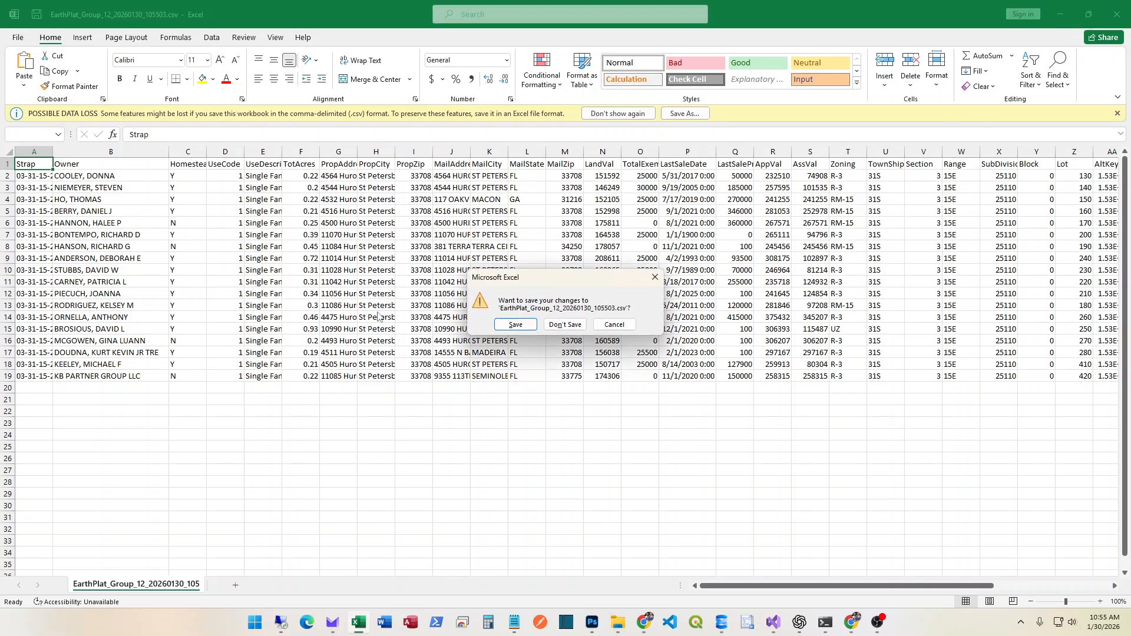
left_click(565, 324)
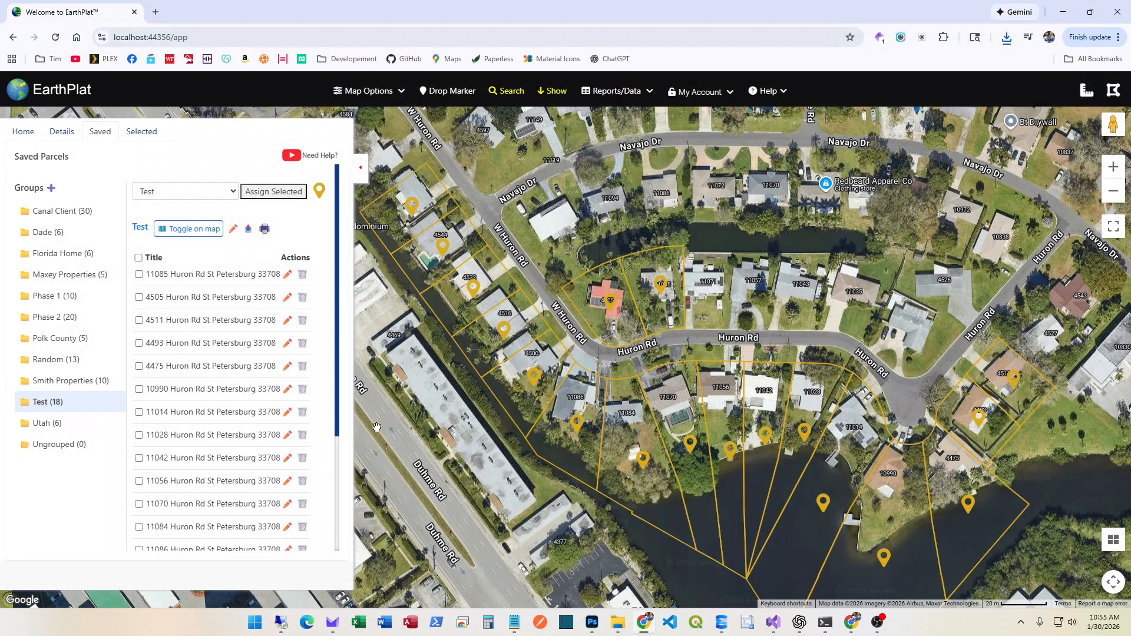
Export the Test group in KML format, saving EarthPlat1302026105528.kml to Downloads
left_click(250, 229)
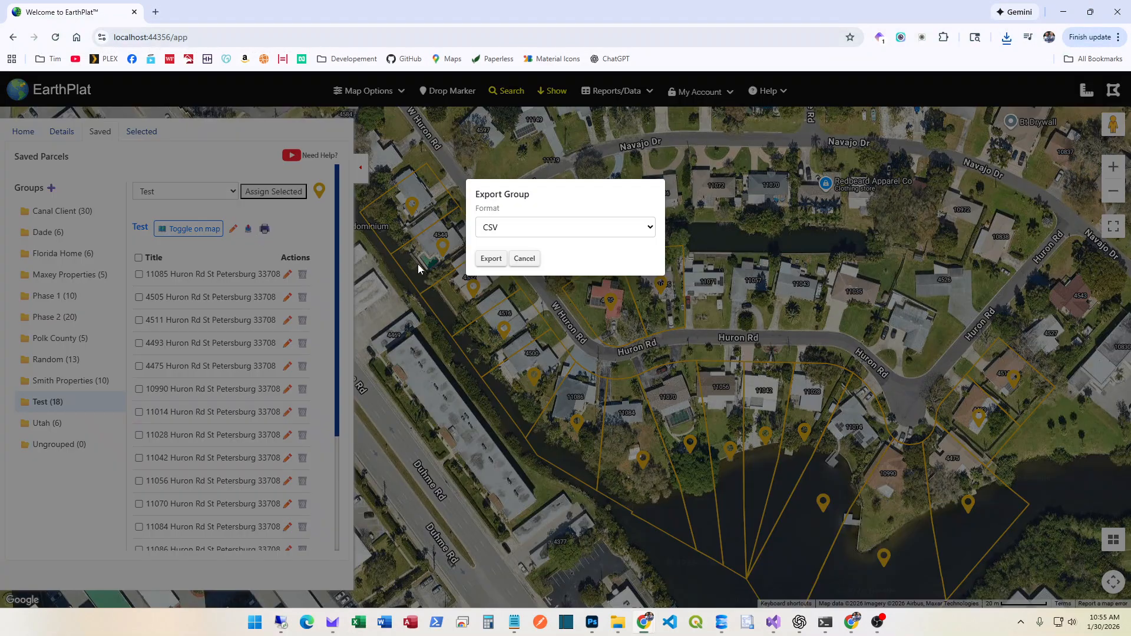
left_click(495, 229)
left_click(494, 261)
left_click(490, 258)
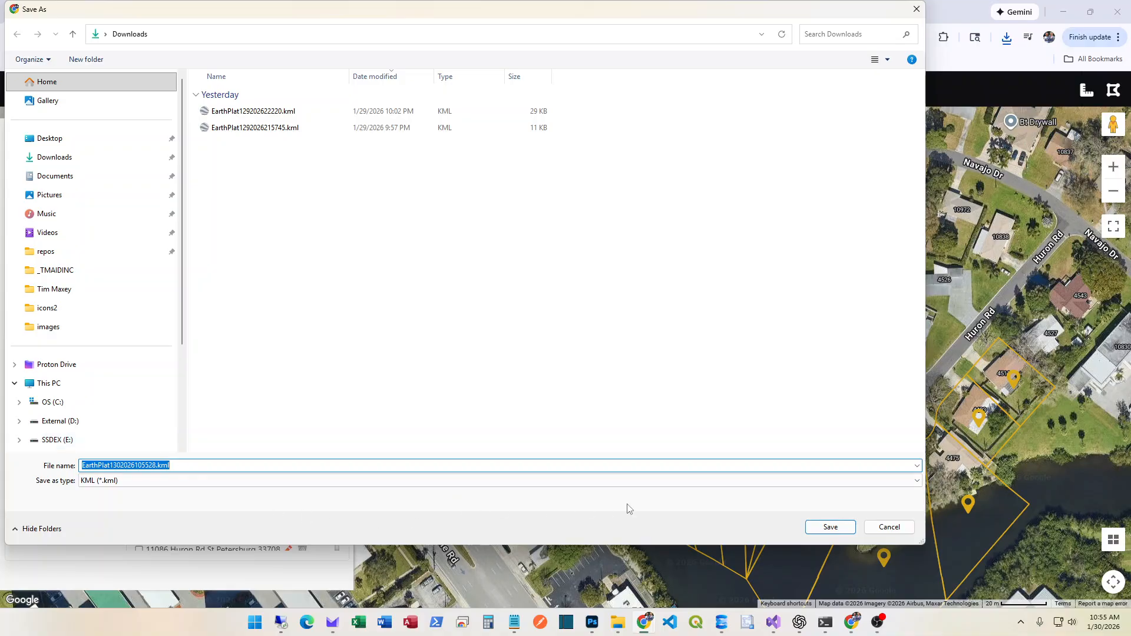
left_click(827, 527)
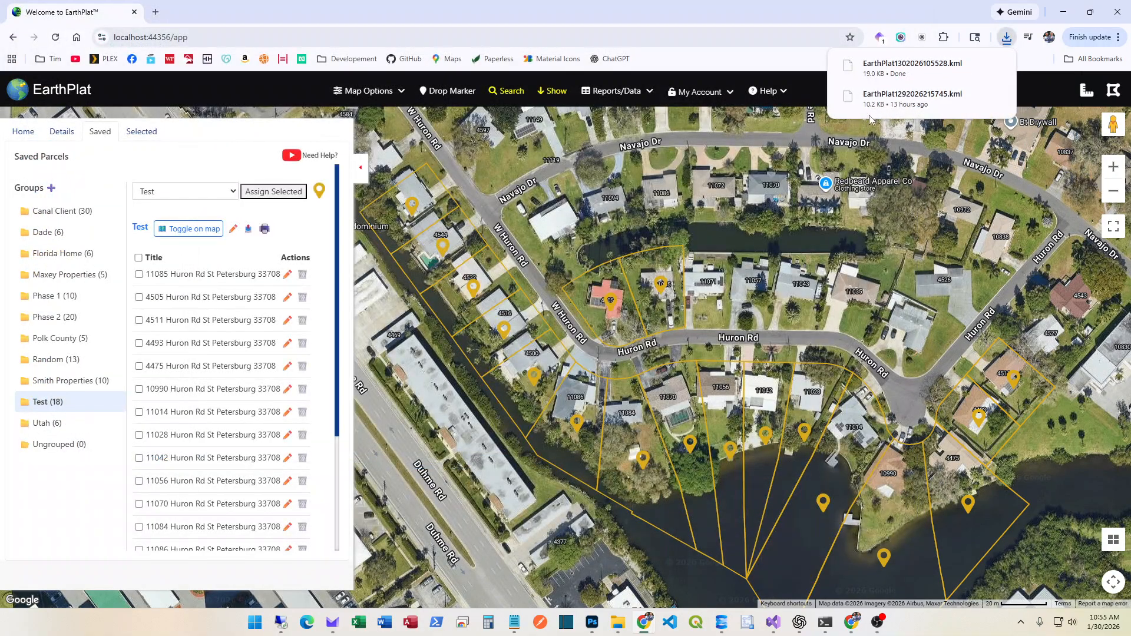
left_click(900, 66)
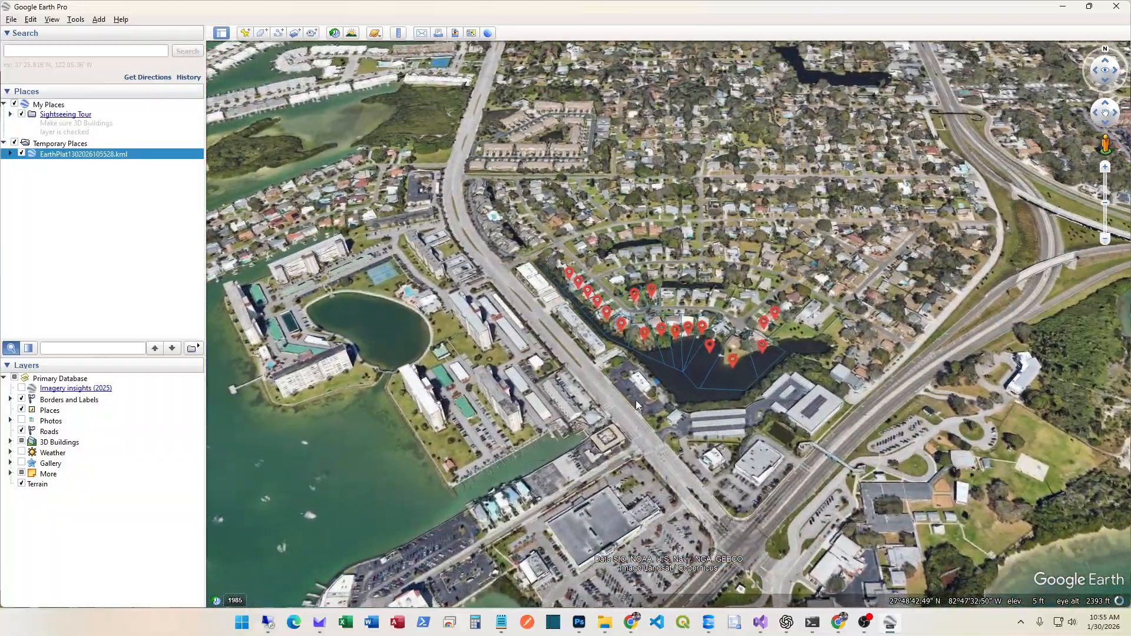
scroll(648, 306, "up", 5)
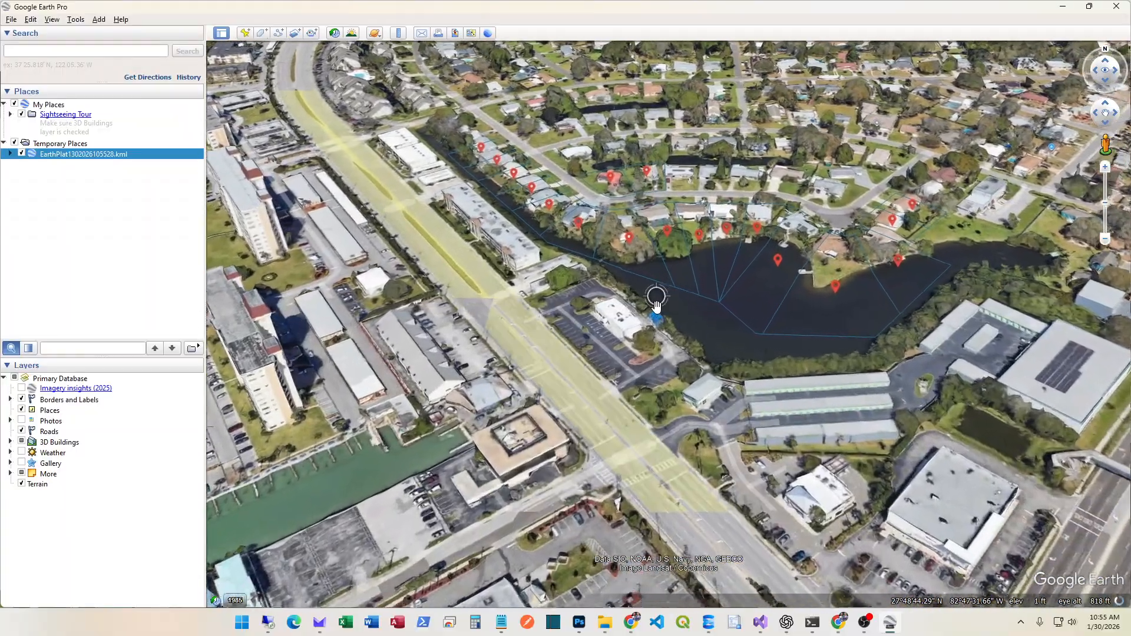
left_click_drag(657, 306, 575, 522)
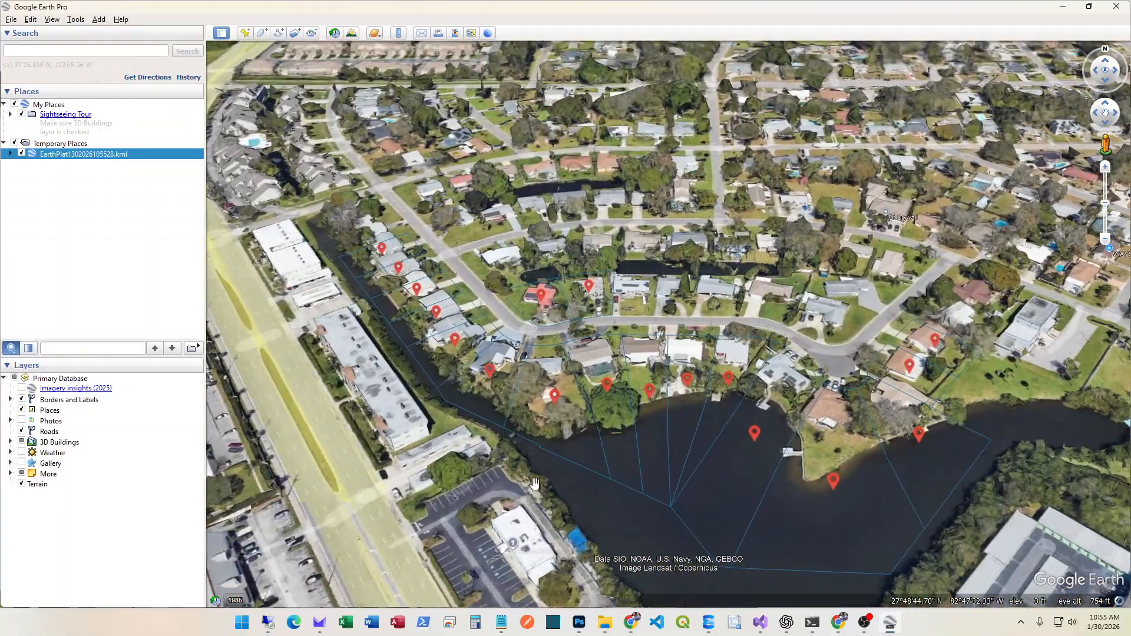
left_click(556, 393)
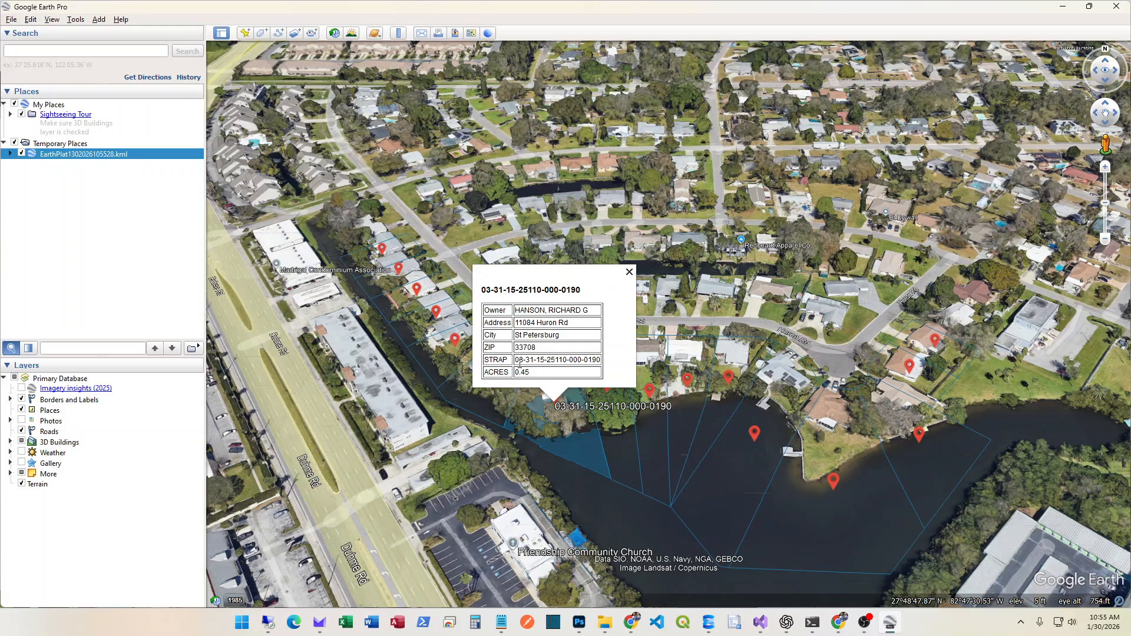
left_click(629, 272)
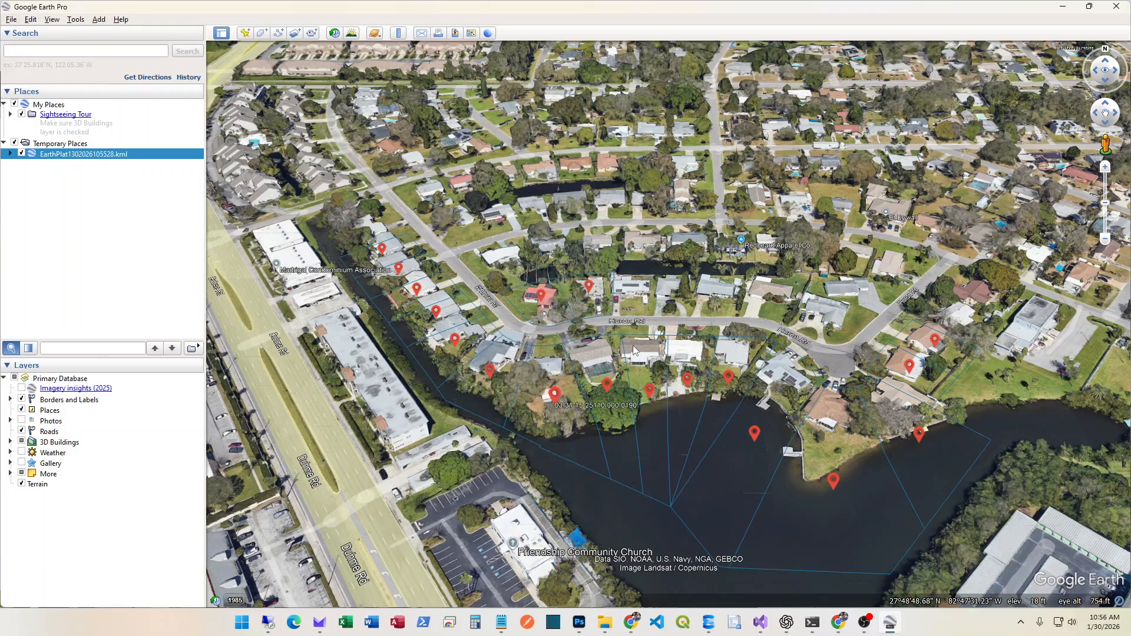
left_click(650, 389)
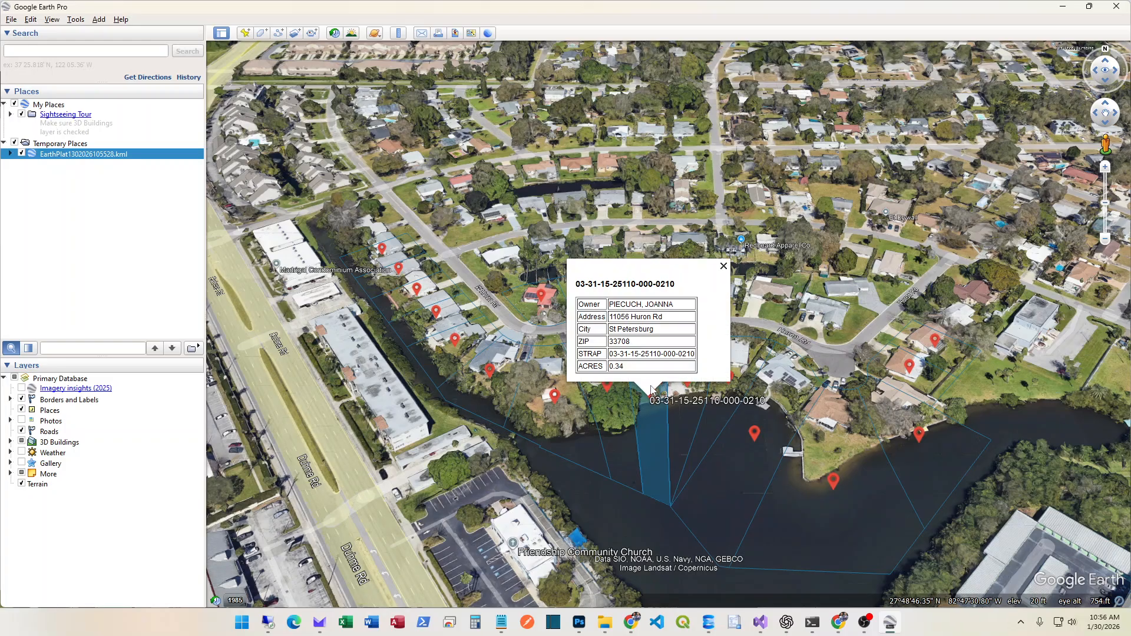
left_click(723, 269)
left_click_drag(518, 308, 560, 380)
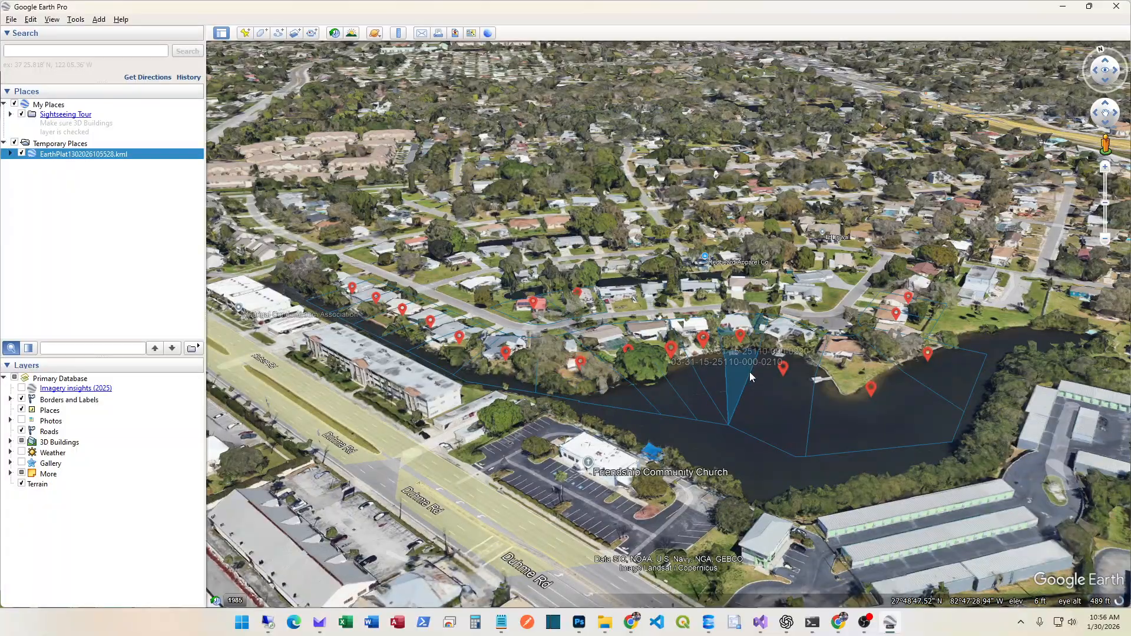
left_click_drag(804, 286, 214, 400)
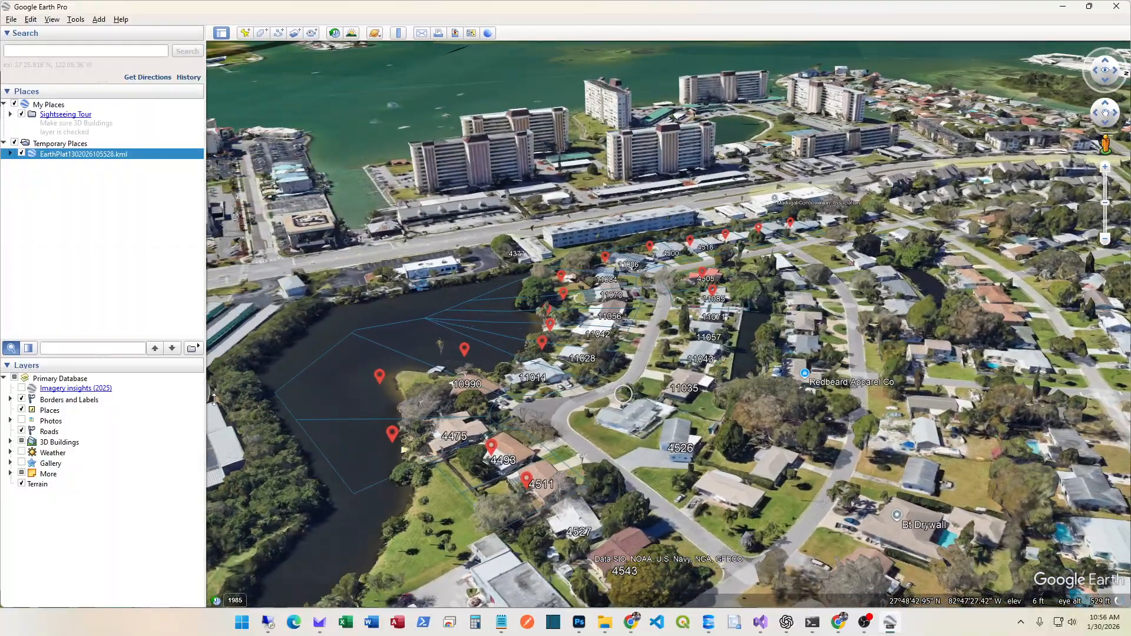
scroll(526, 375, "up", 2)
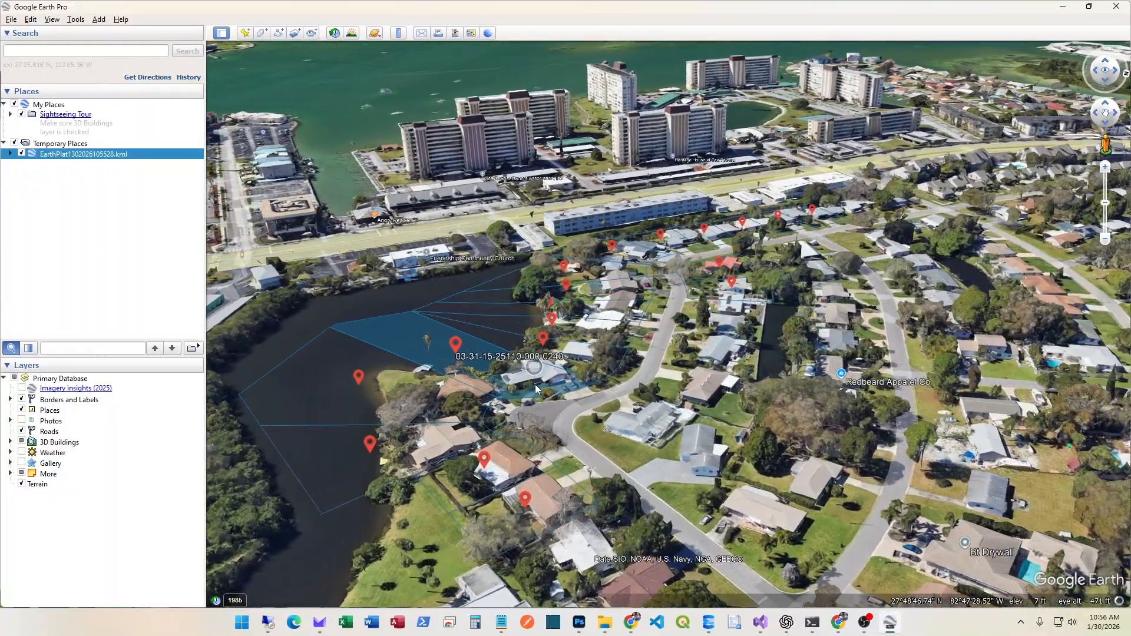
scroll(535, 384, "up", 3)
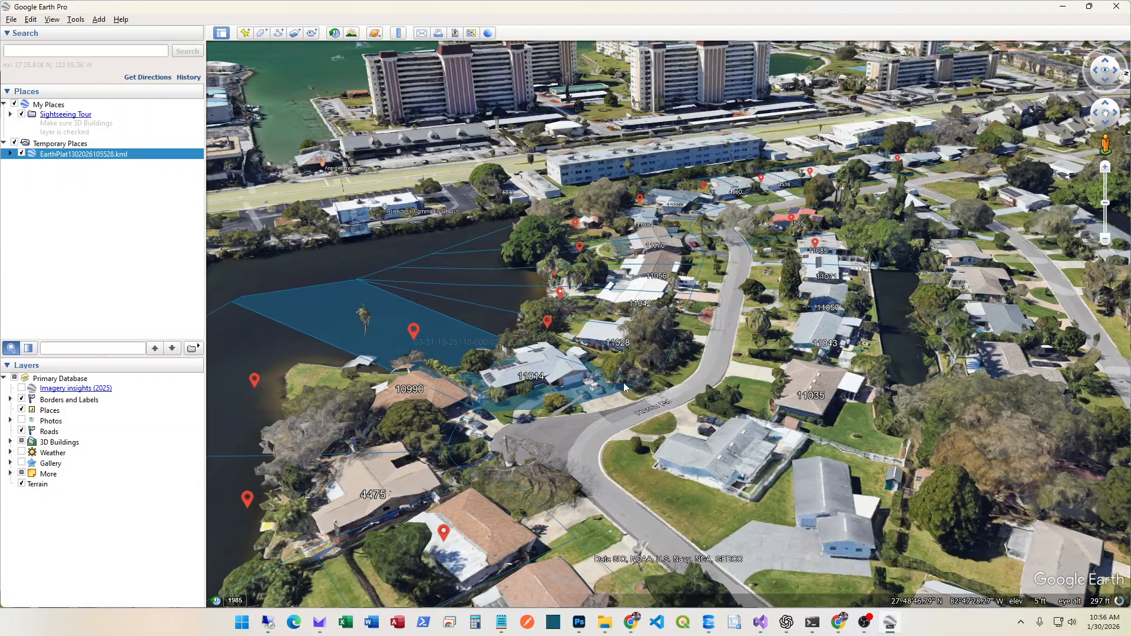
left_click(1115, 6)
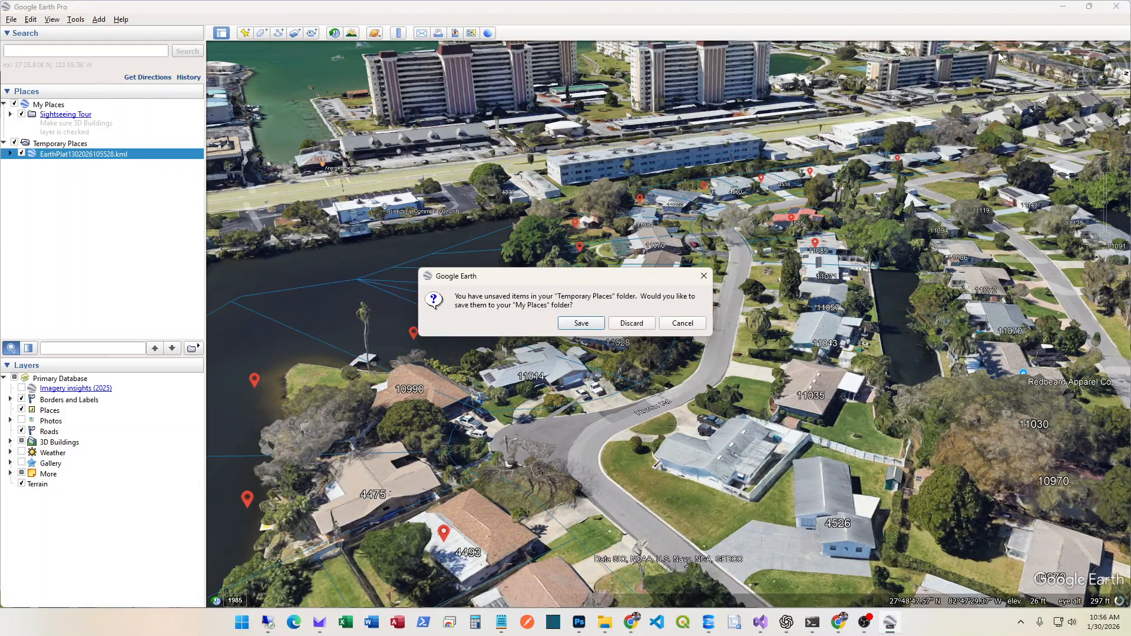
left_click(631, 323)
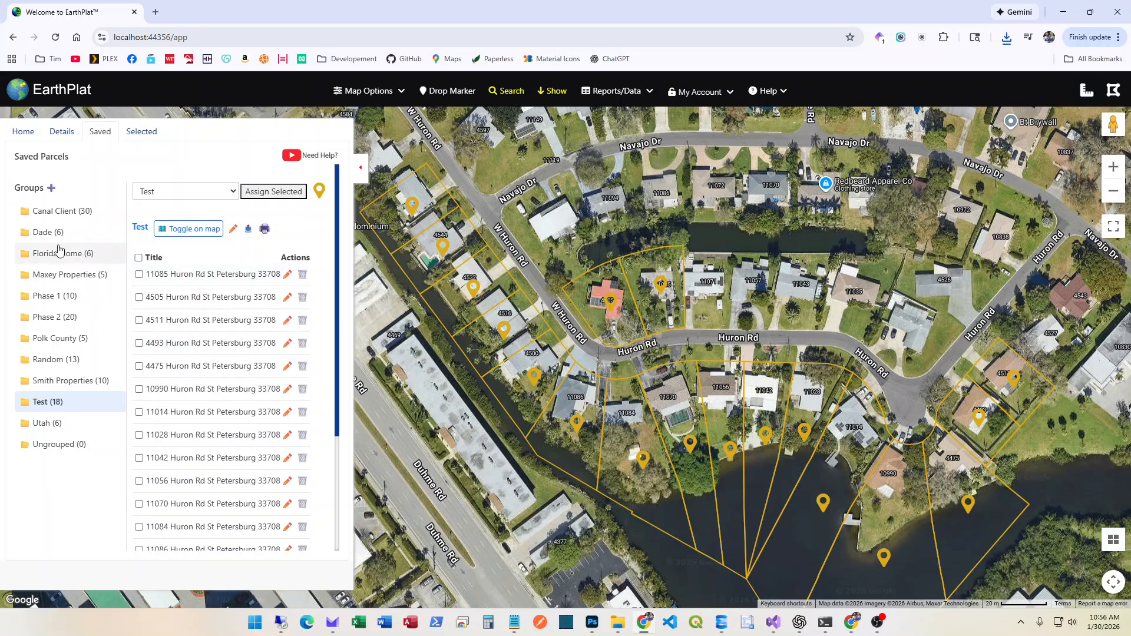
left_click(62, 211)
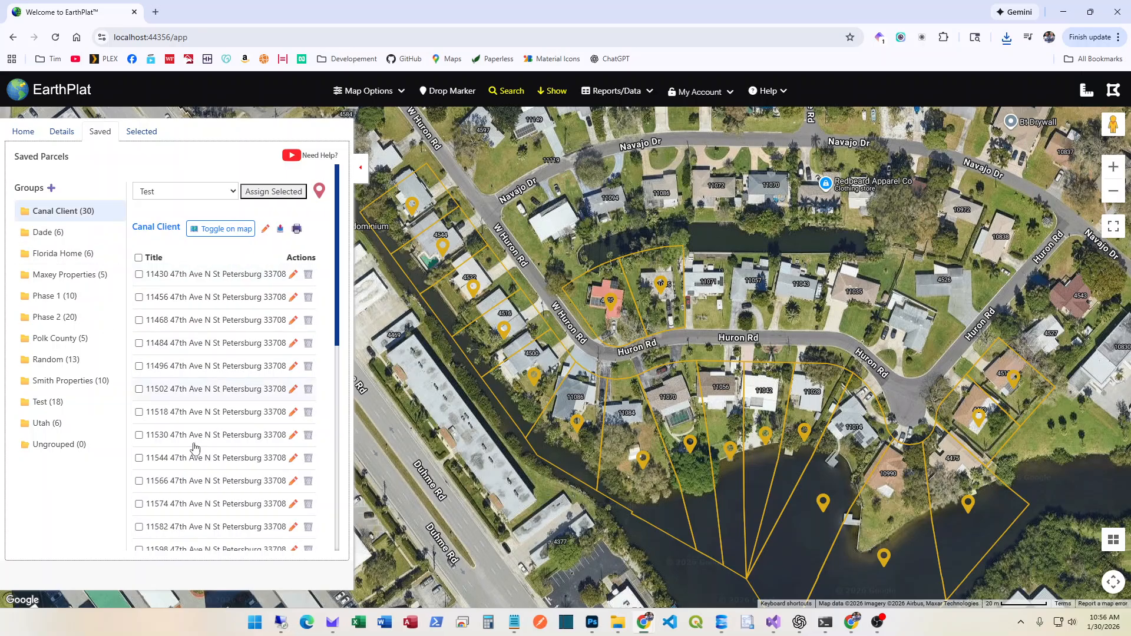
left_click(224, 371)
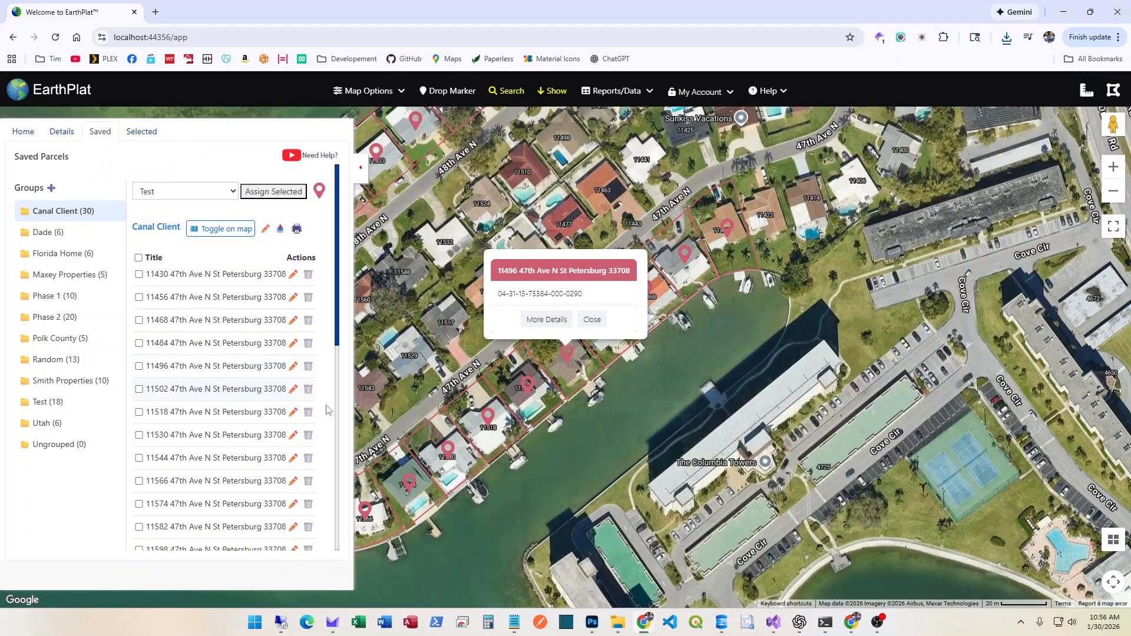
scroll(600, 450, "down", 3)
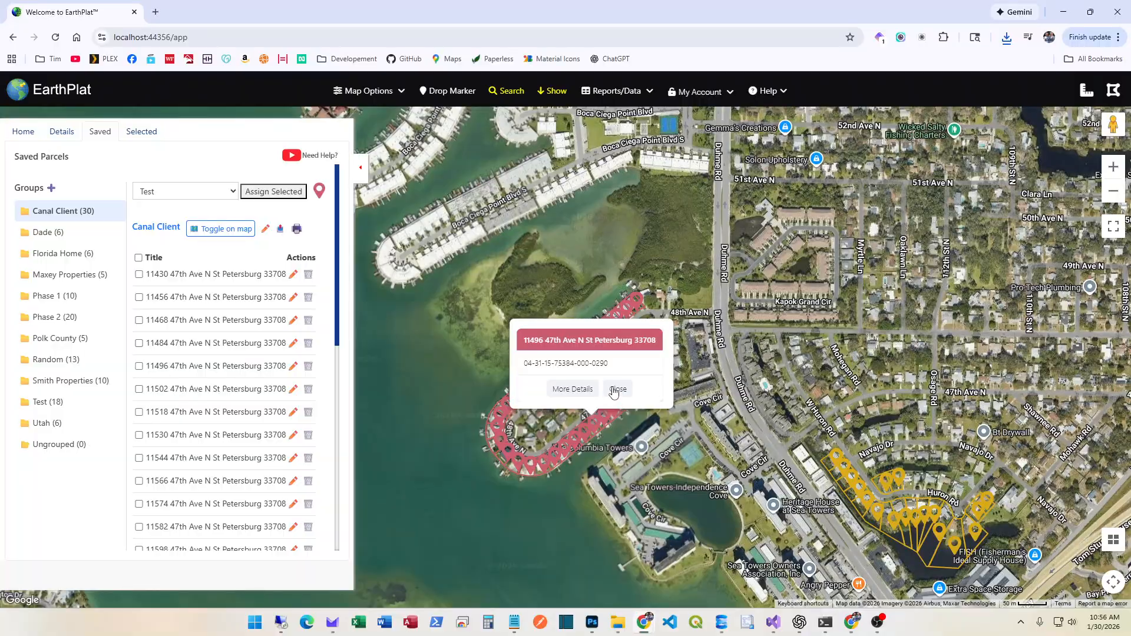
left_click(615, 389)
scroll(570, 508, "up", 2)
left_click_drag(528, 492, 597, 576)
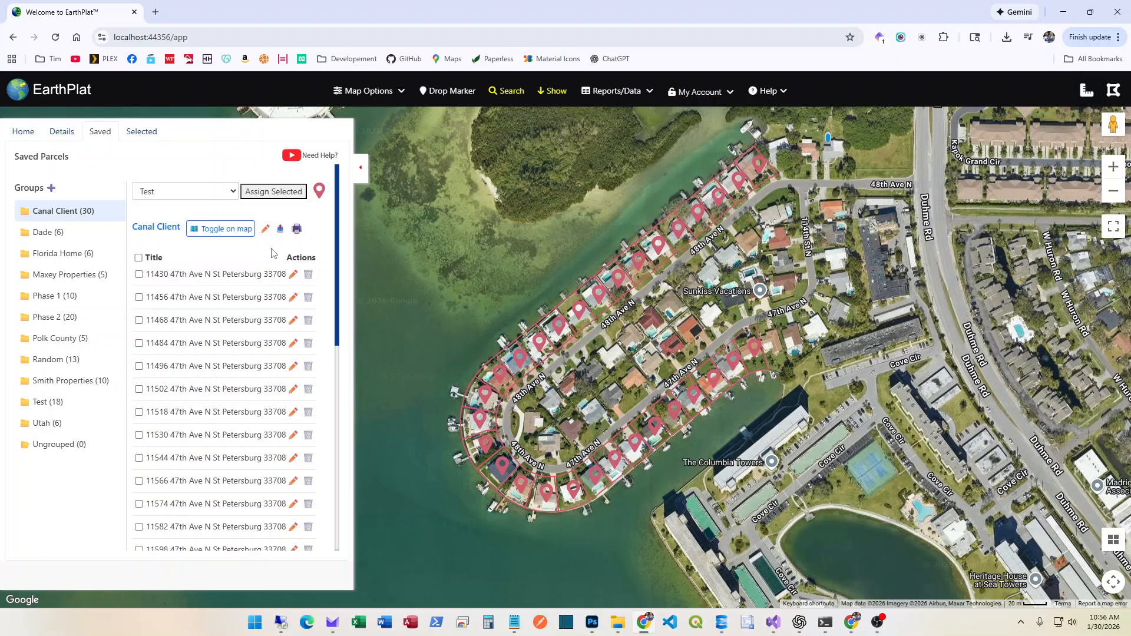
left_click(297, 230)
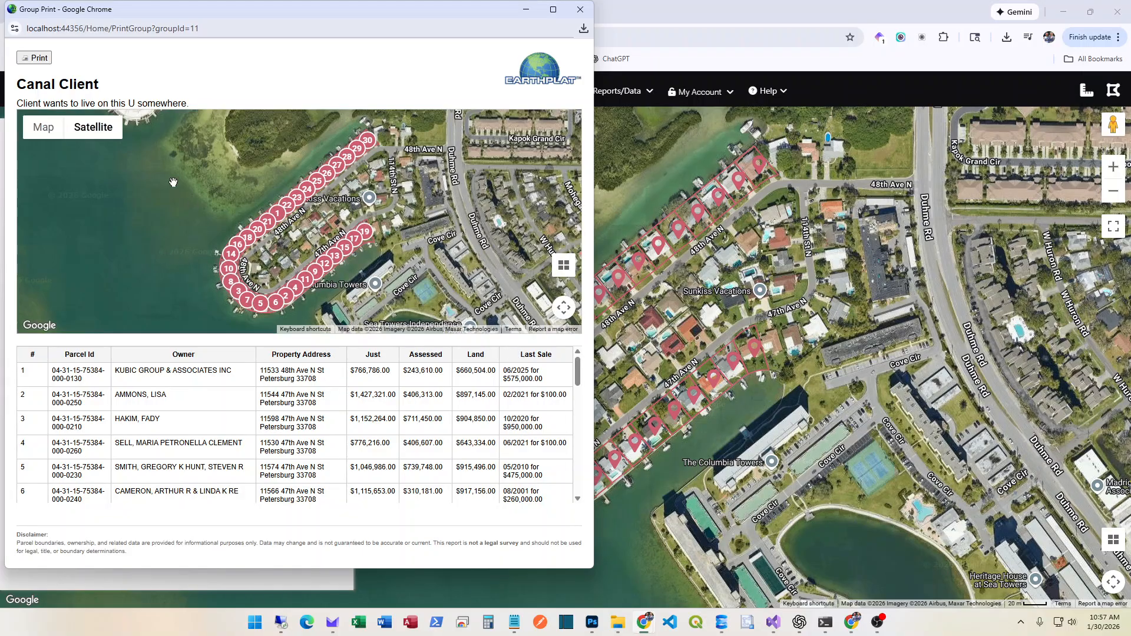
left_click_drag(206, 13, 315, 26)
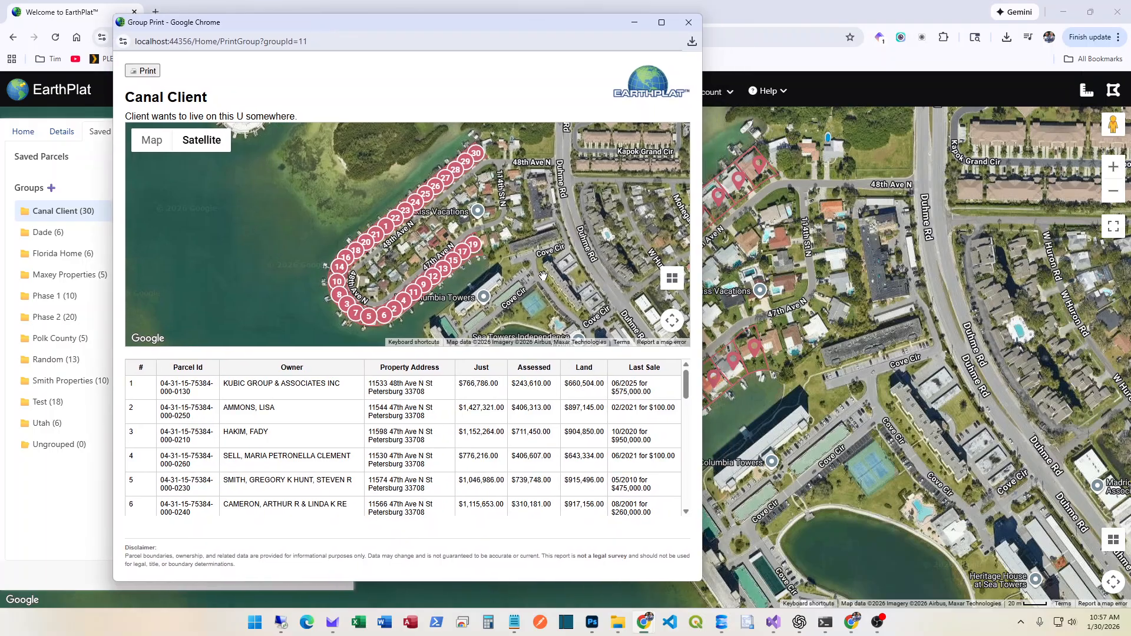
scroll(492, 284, "up", 2)
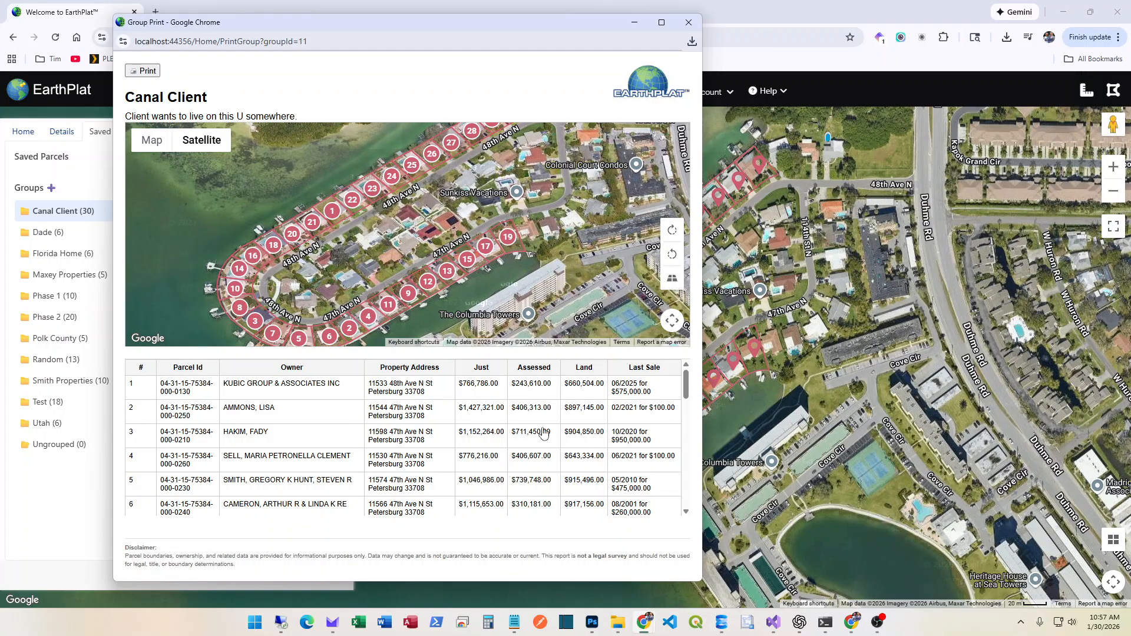
scroll(554, 445, "down", 10)
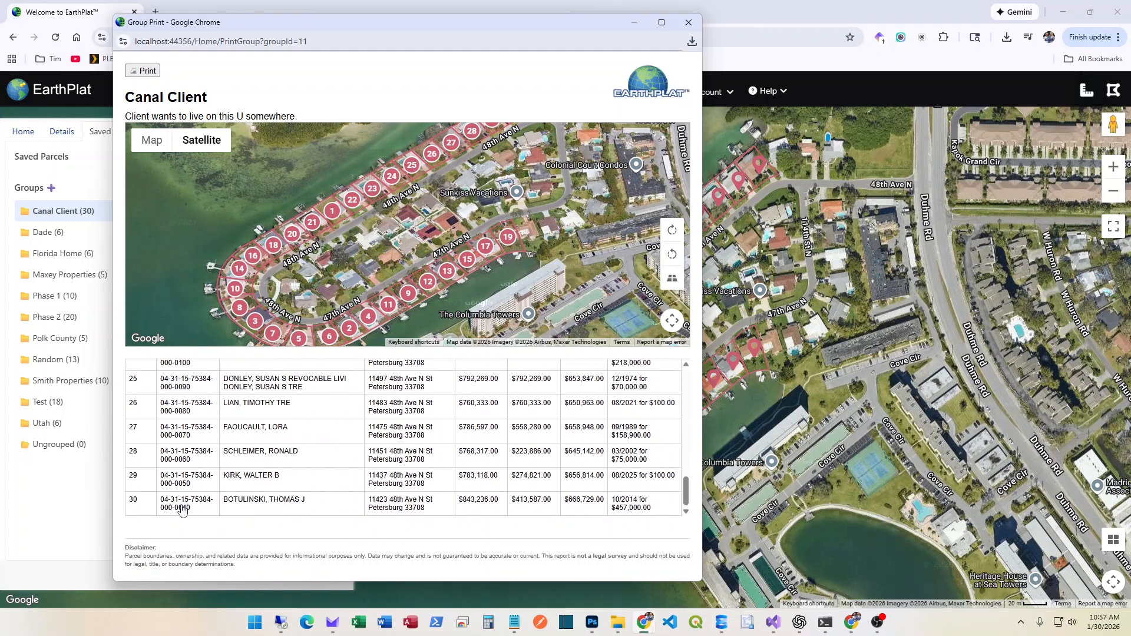
left_click(178, 475)
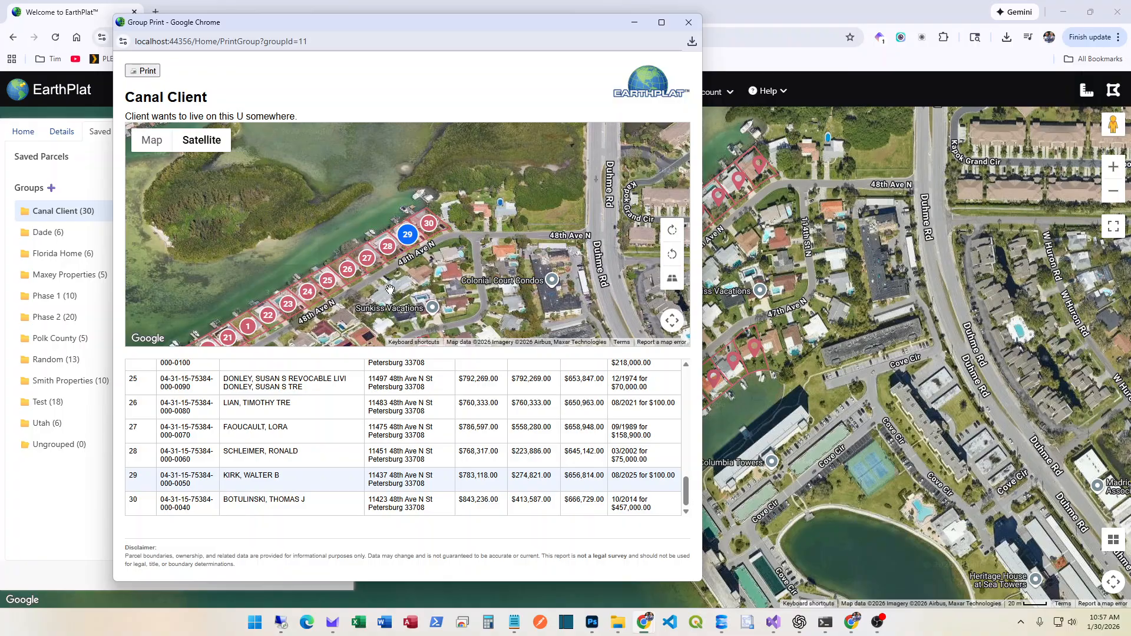
left_click(255, 506)
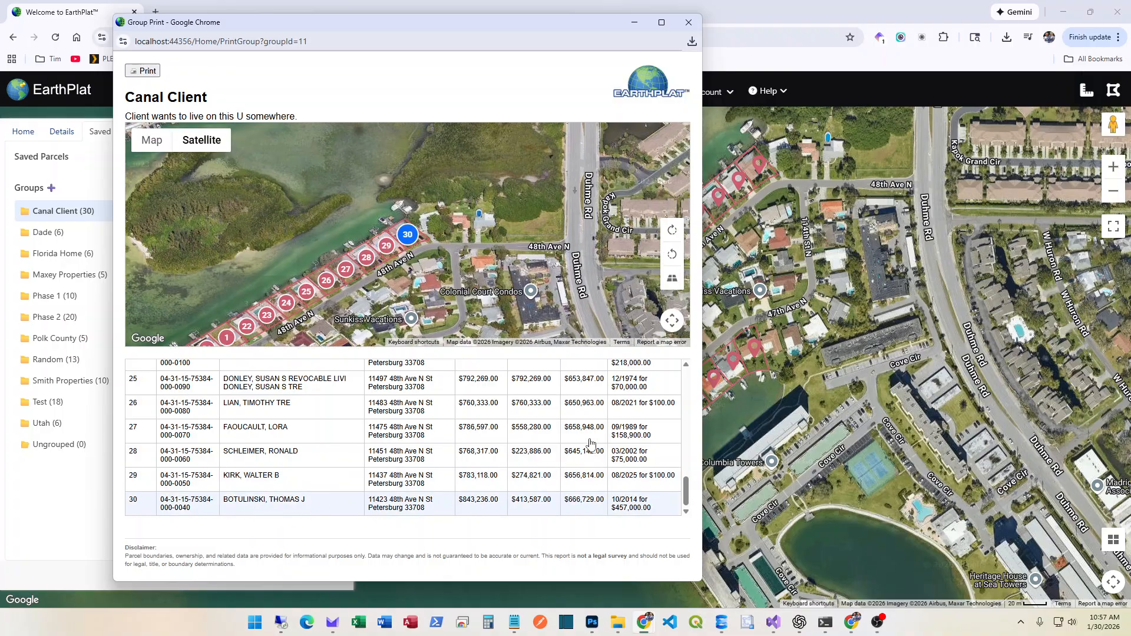
scroll(599, 457, "up", 10)
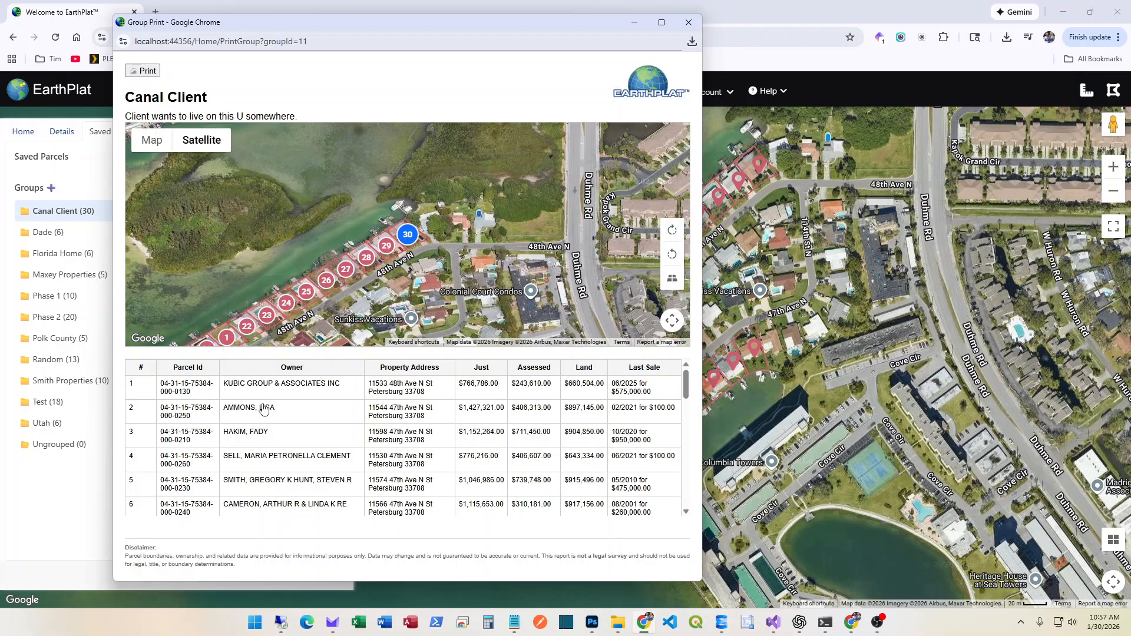
scroll(317, 412, "down", 4)
scroll(317, 411, "down", 6)
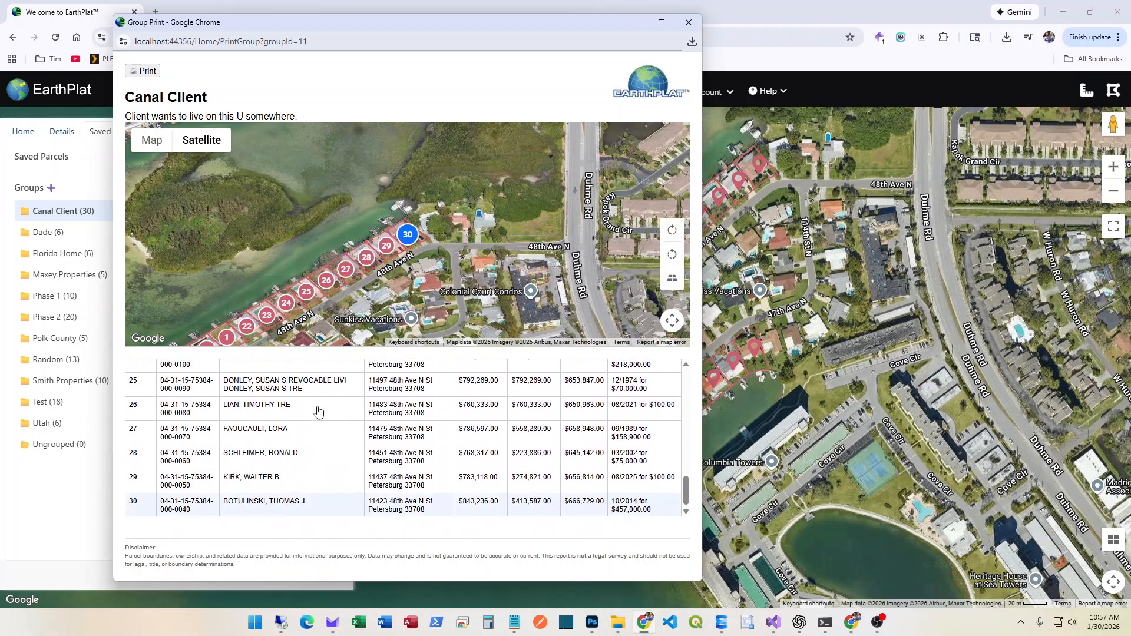
scroll(319, 411, "up", 5)
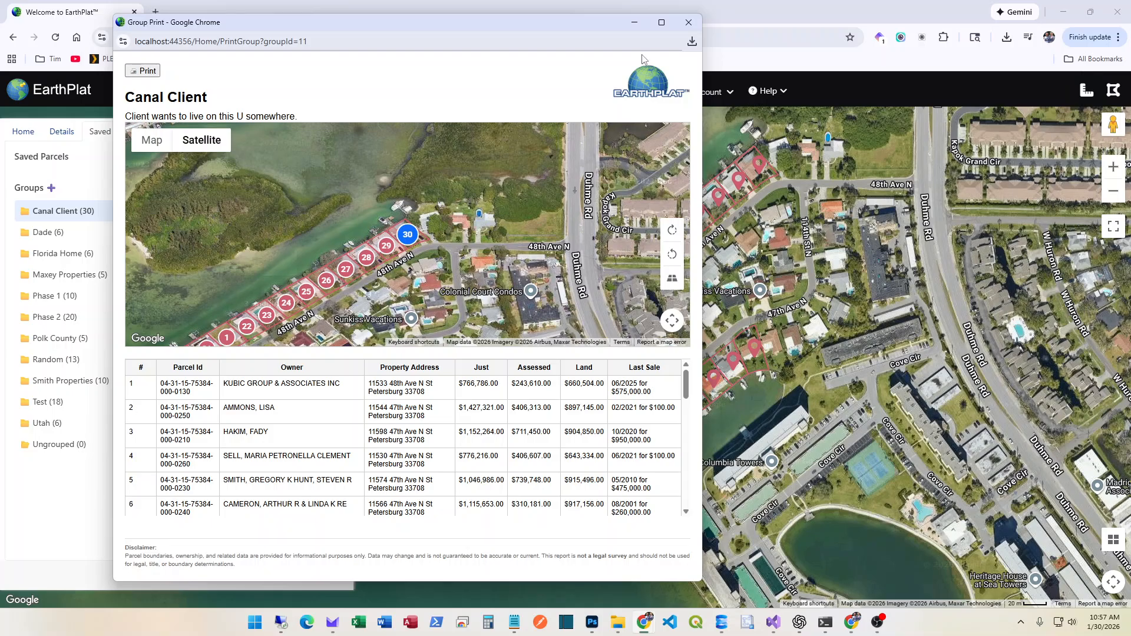
left_click(688, 22)
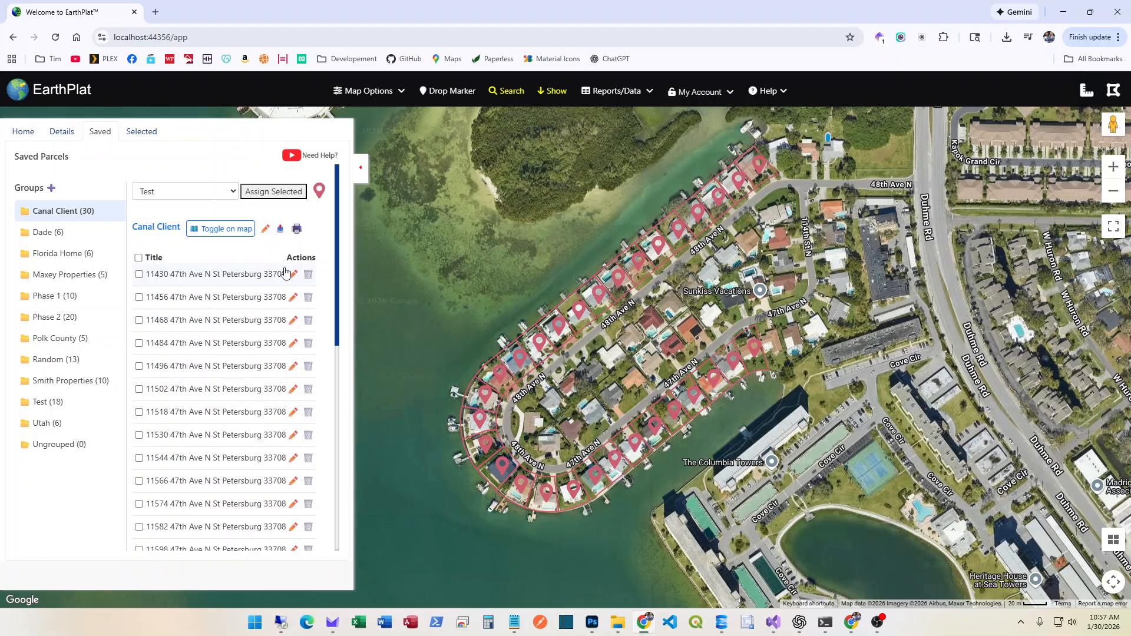
left_click(297, 229)
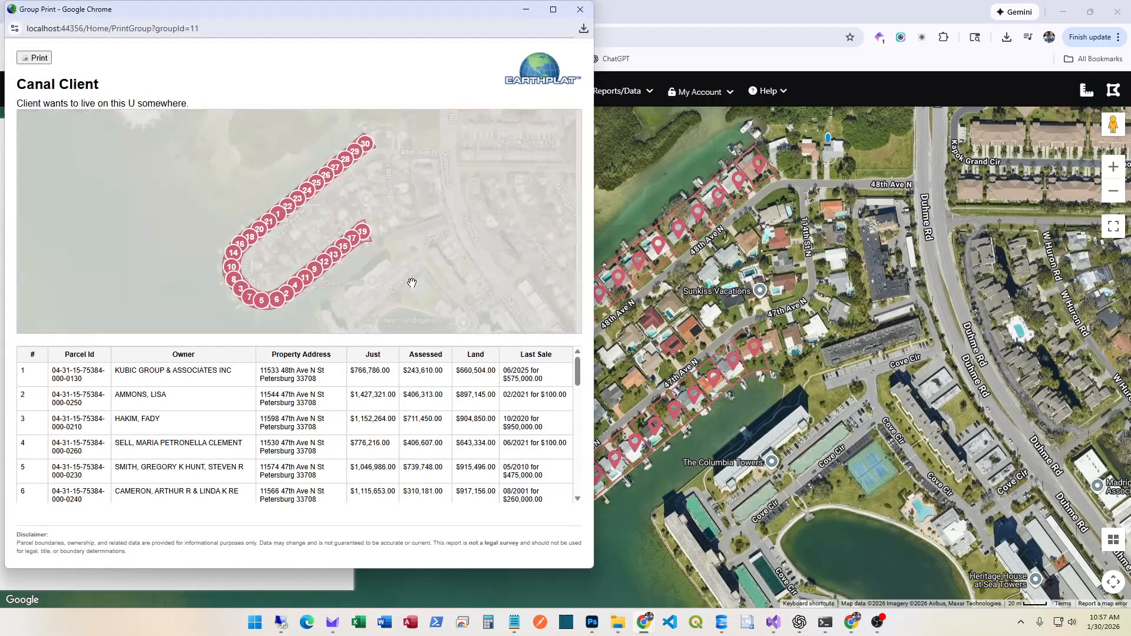
scroll(141, 471, "down", 2)
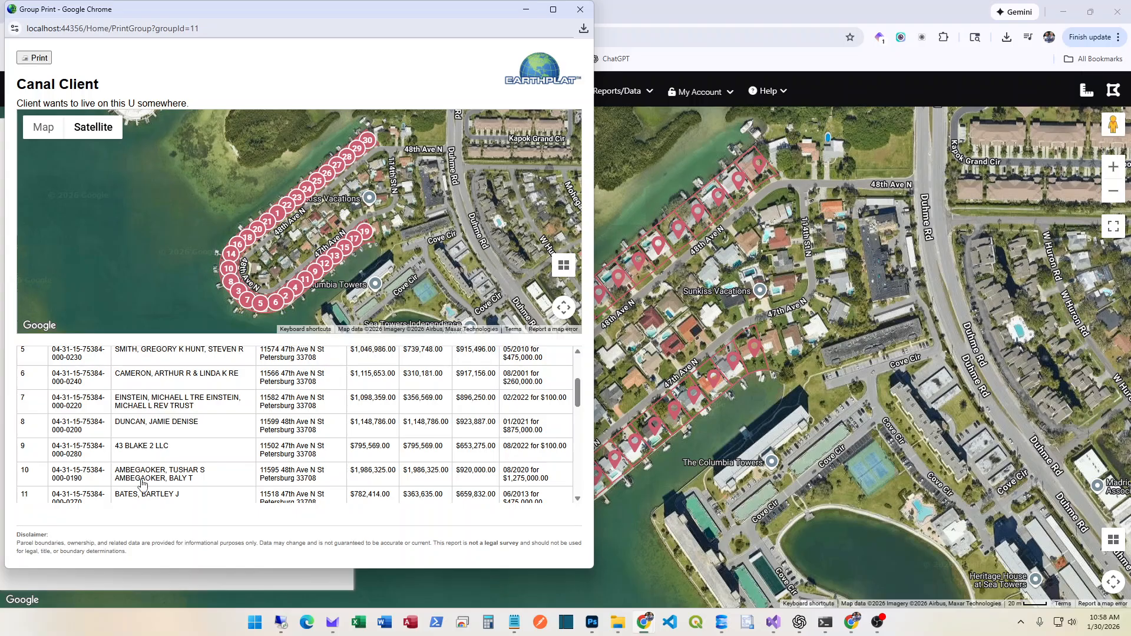
left_click(134, 453)
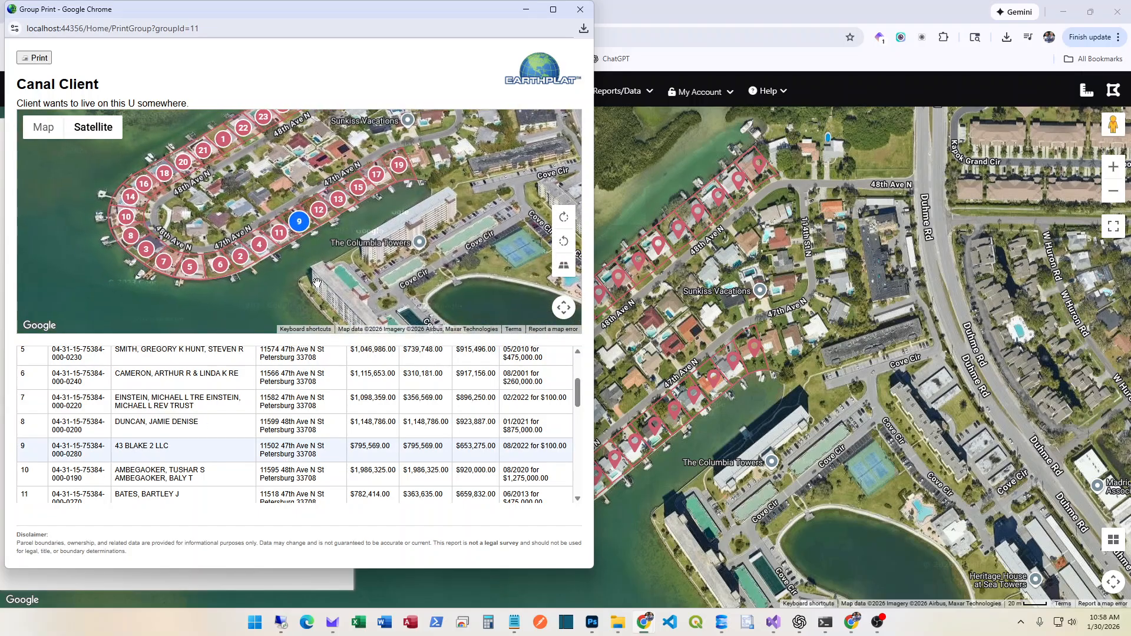
scroll(325, 243, "up", 1)
left_click_drag(325, 244, 340, 271)
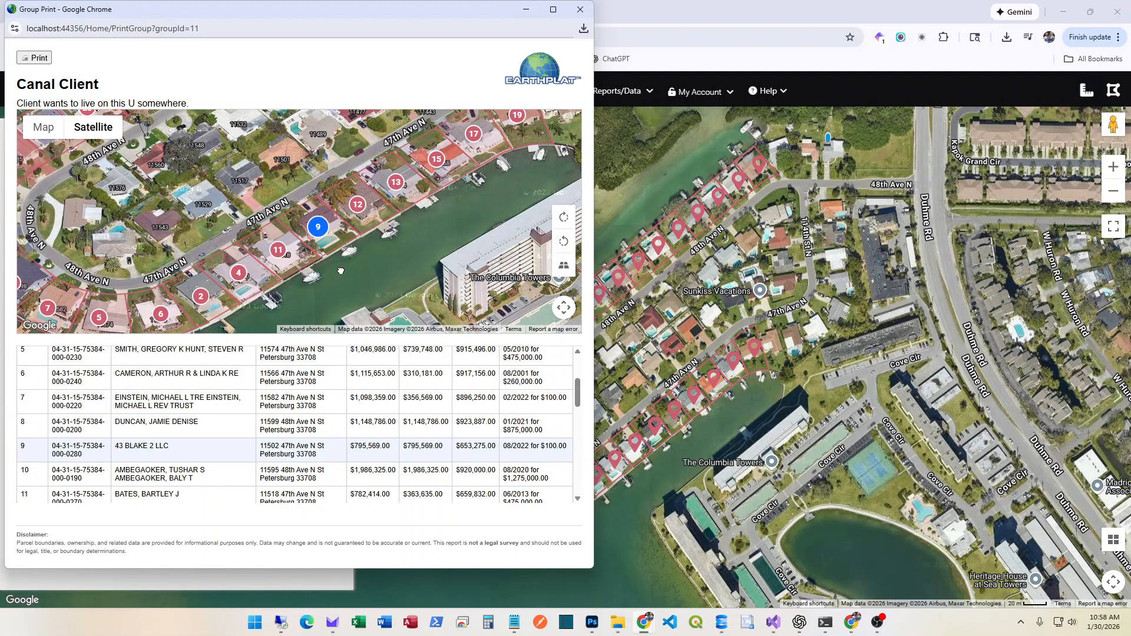
left_click(33, 58)
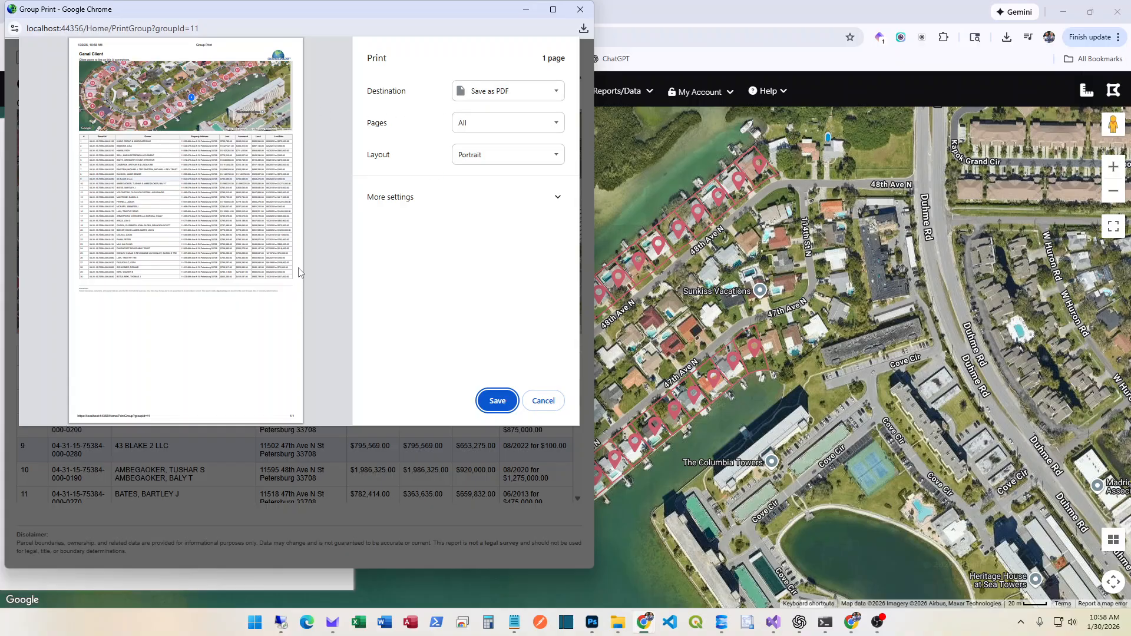
left_click(543, 401)
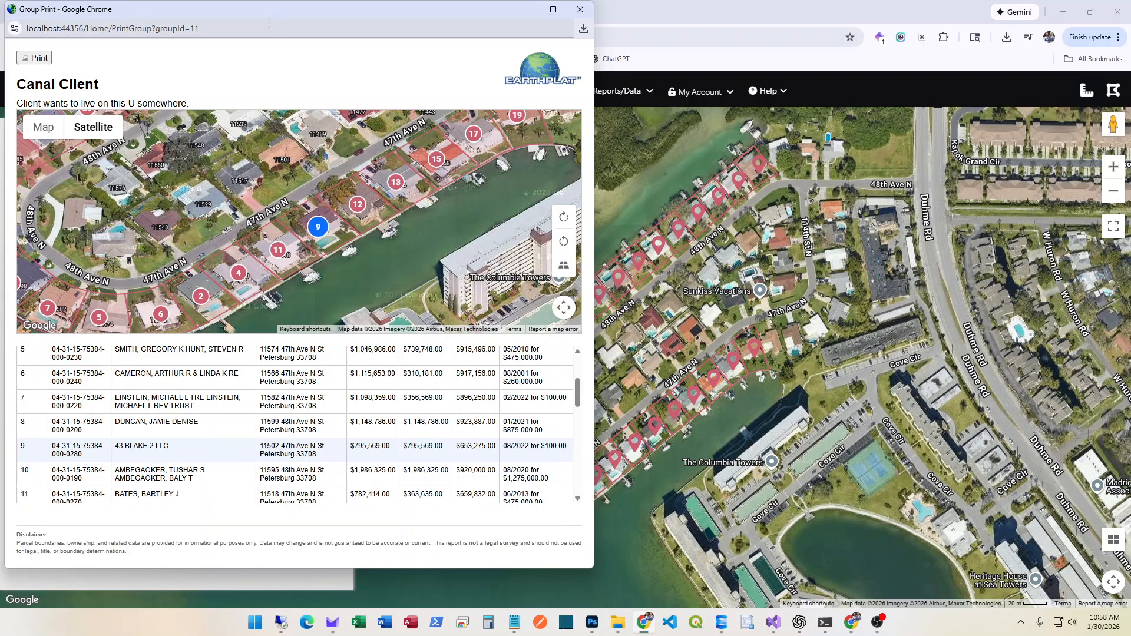
Maximize the Canal Client print report and locate parcels 25, 23 and 21 on its map
left_click(553, 9)
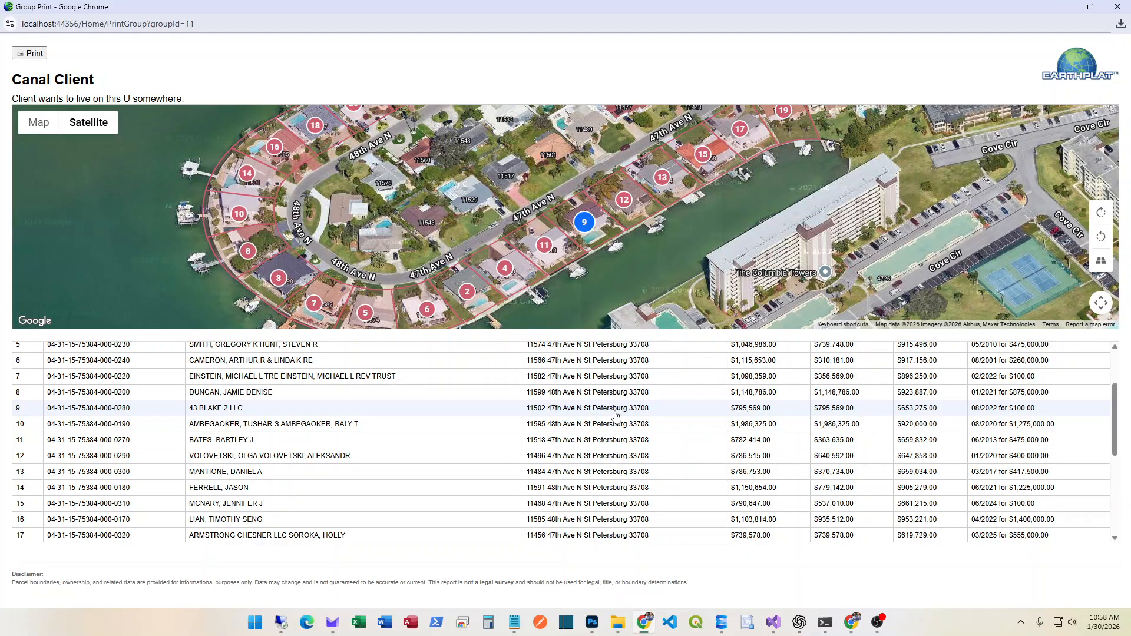
scroll(420, 439, "down", 4)
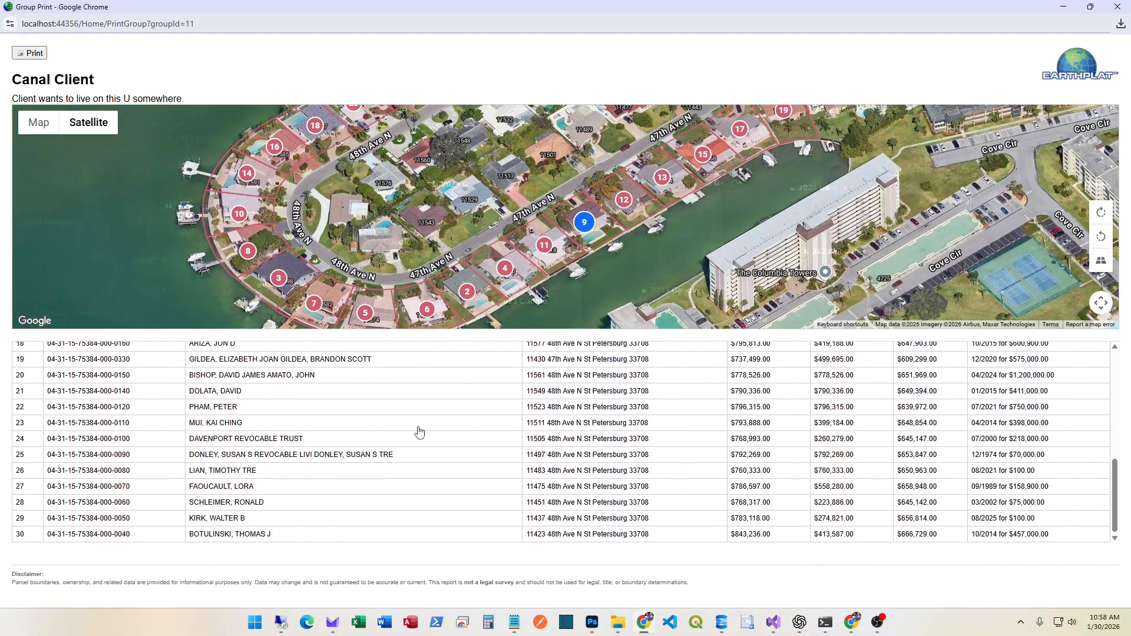
left_click(109, 455)
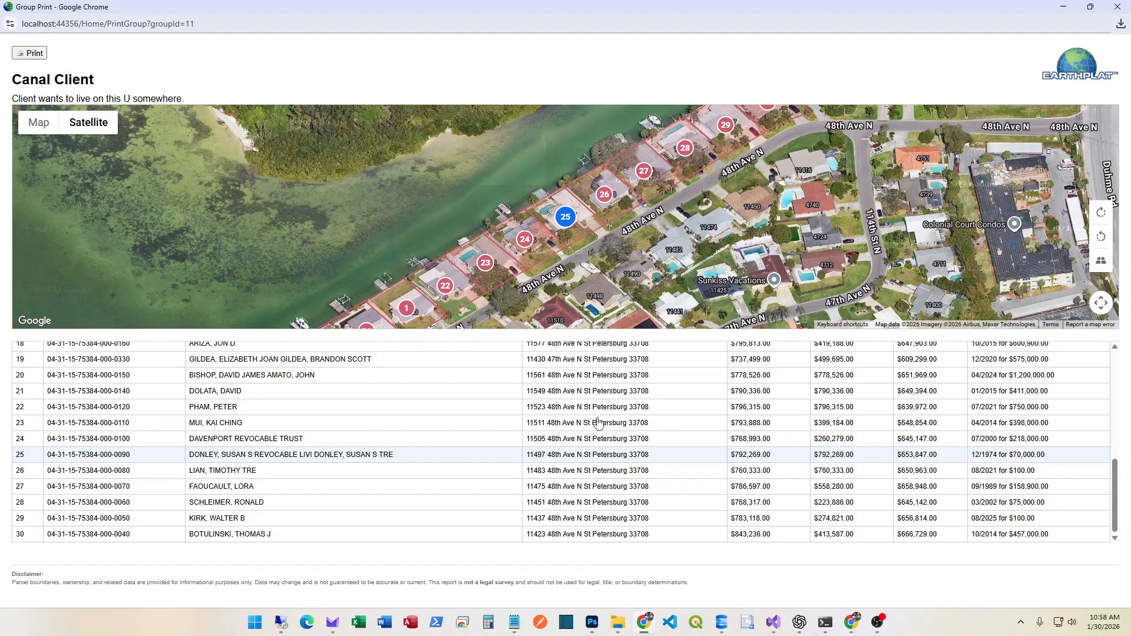
left_click(598, 423)
left_click(609, 393)
left_click_drag(346, 247, 183, 204)
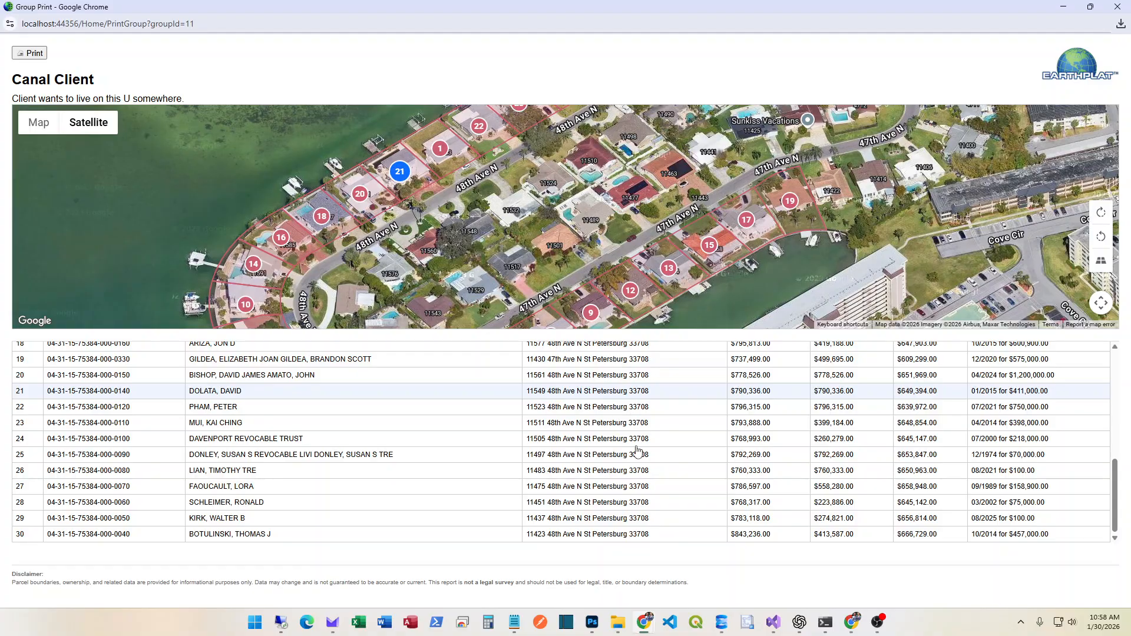
scroll(738, 443, "up", 5)
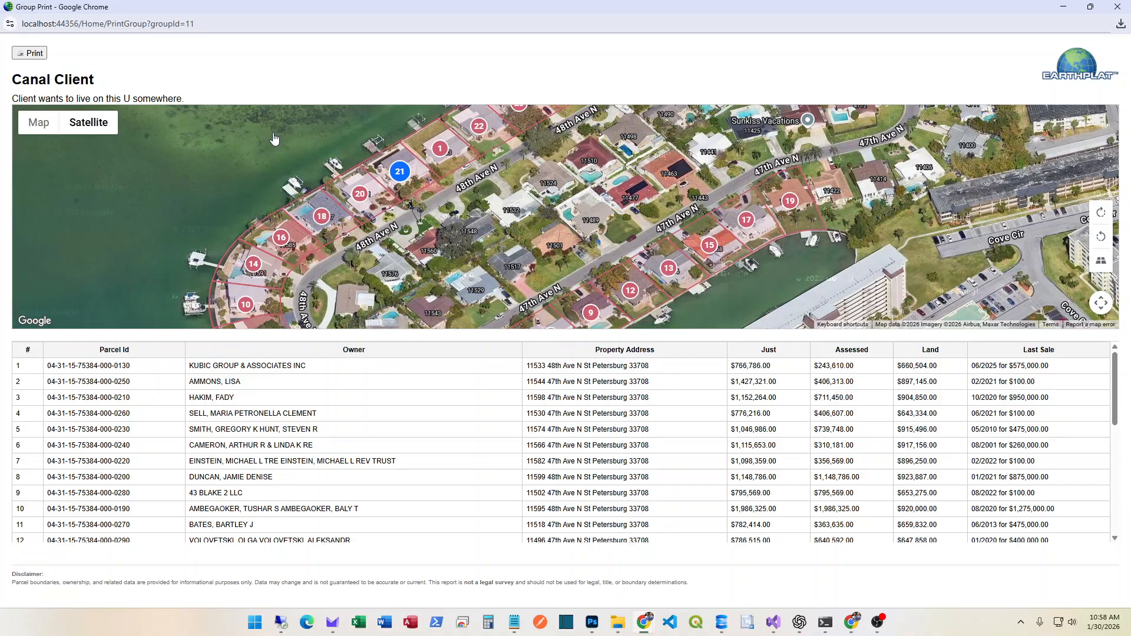
Start printing the group report, cancel the print, and close the report window
left_click(44, 58)
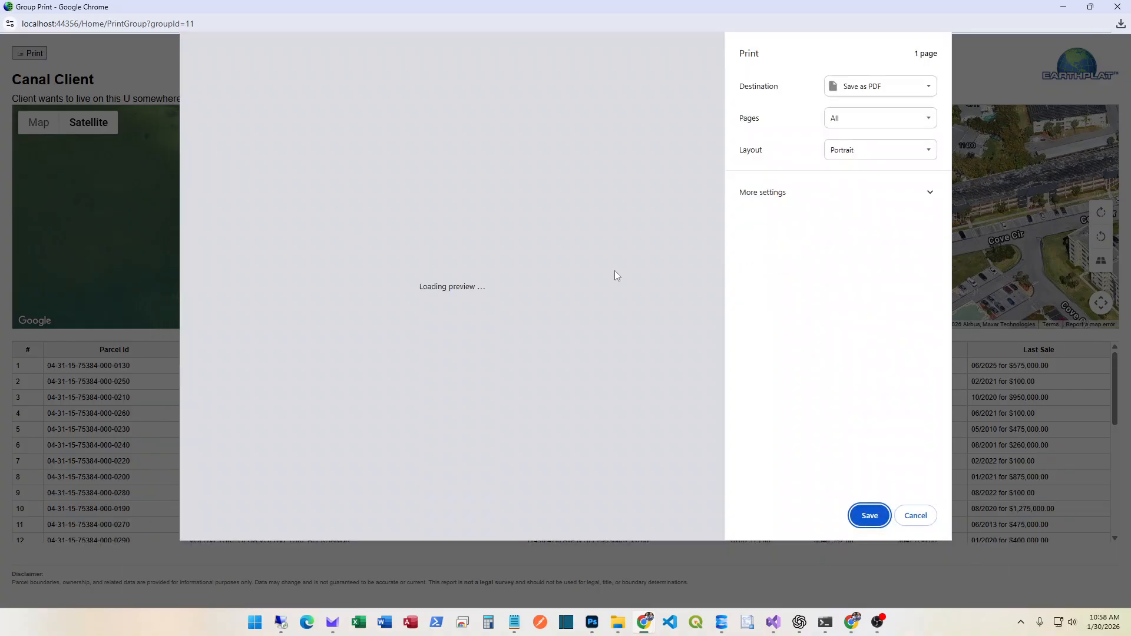
left_click(915, 516)
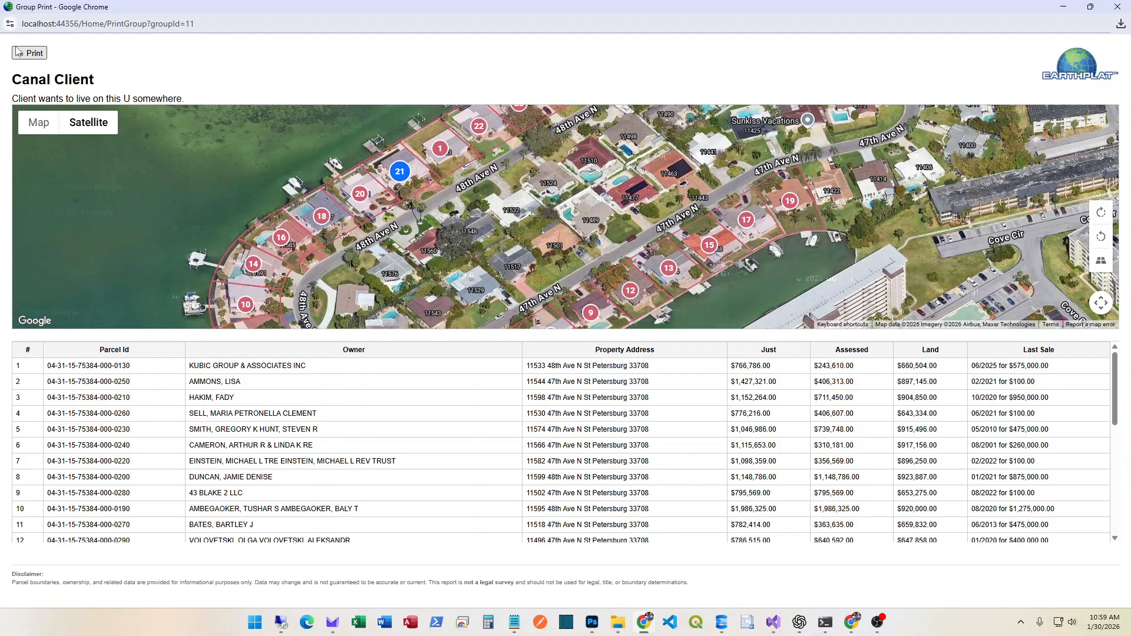
left_click(1117, 6)
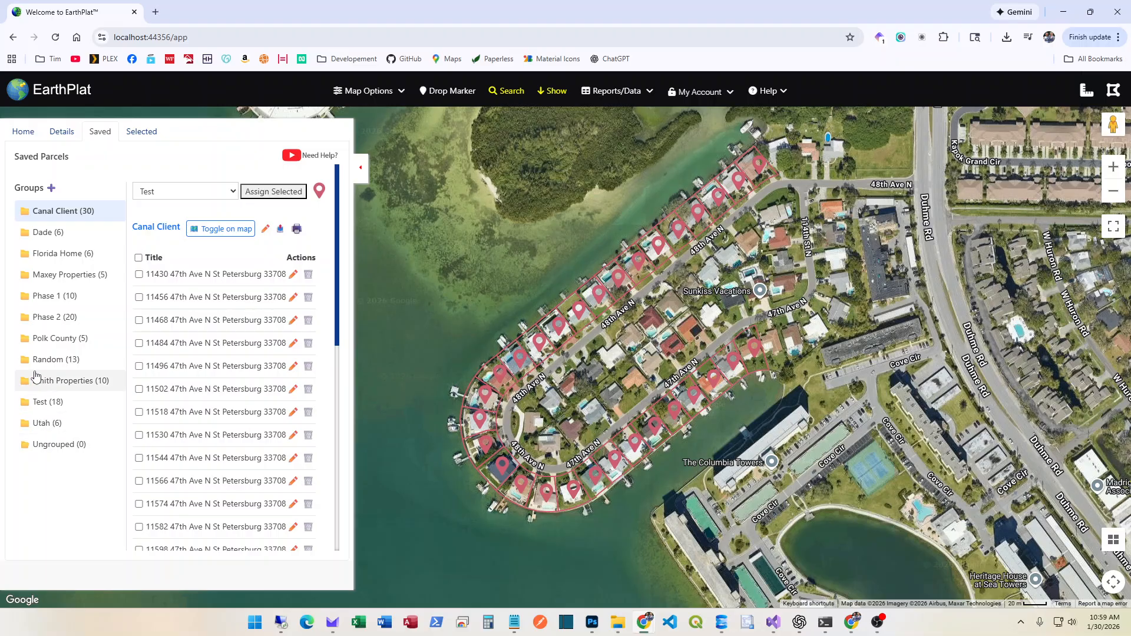
left_click(52, 296)
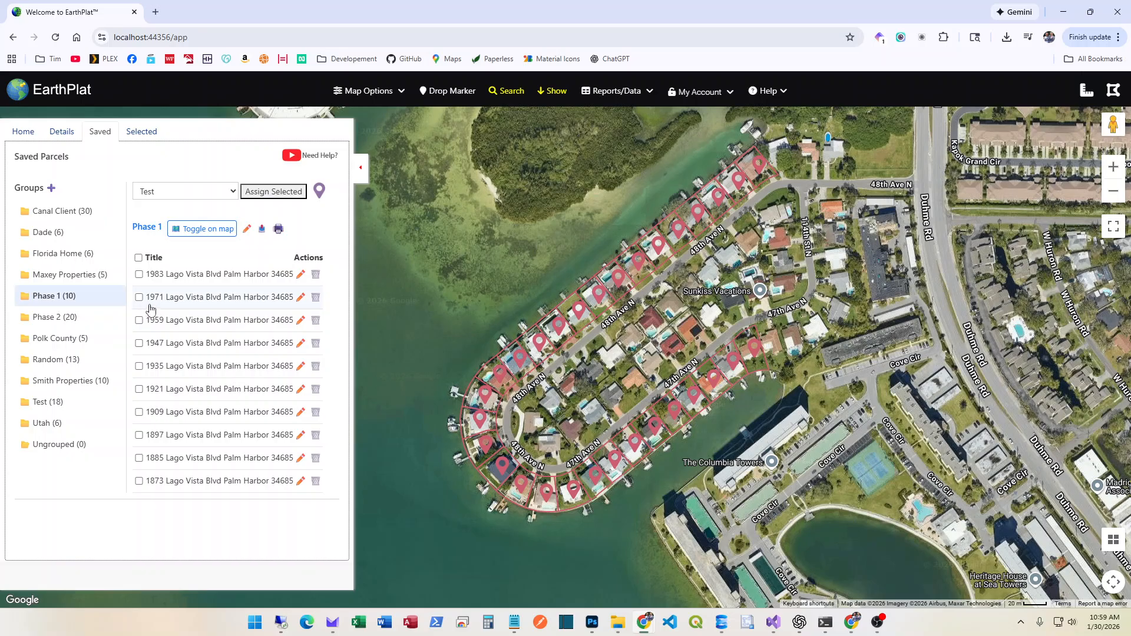
left_click(170, 303)
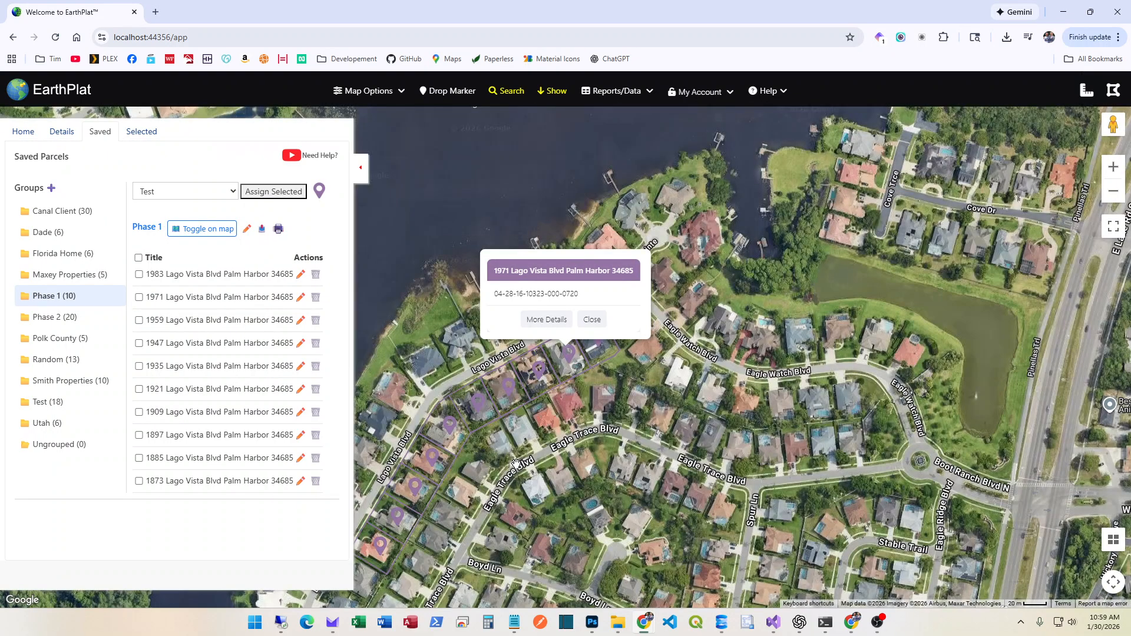
left_click_drag(536, 415, 650, 289)
left_click(706, 193)
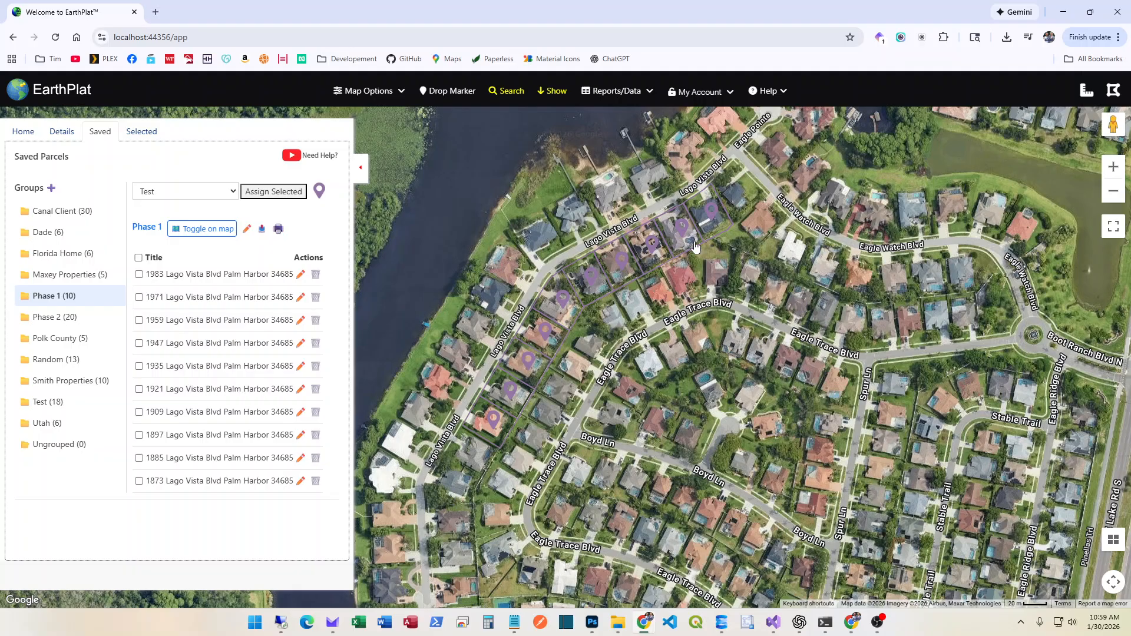
left_click(53, 319)
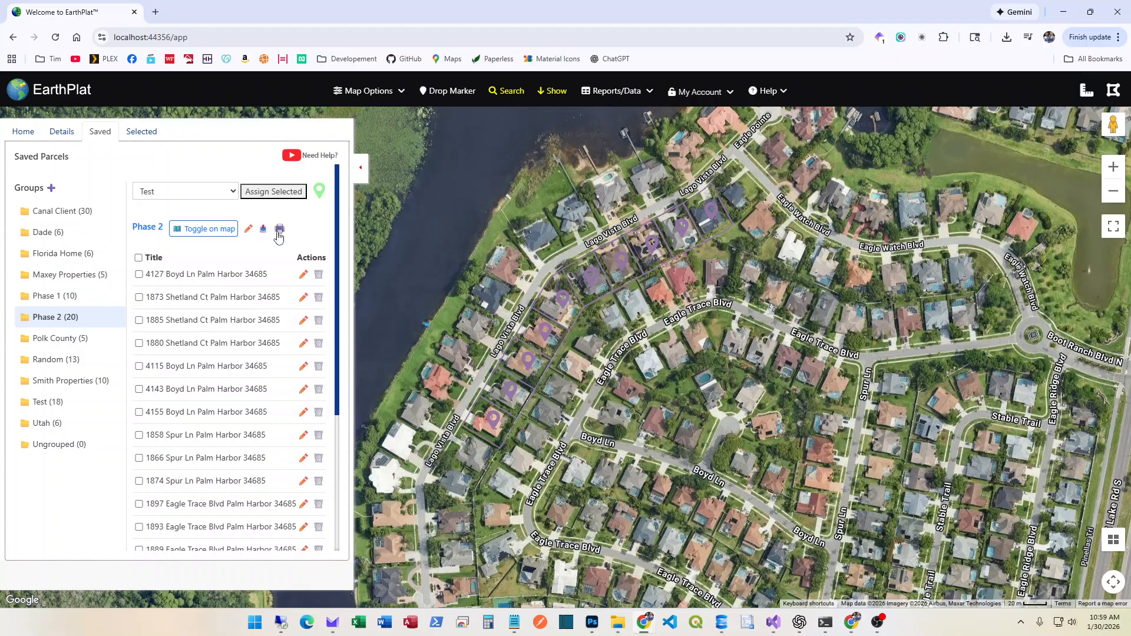
left_click(248, 229)
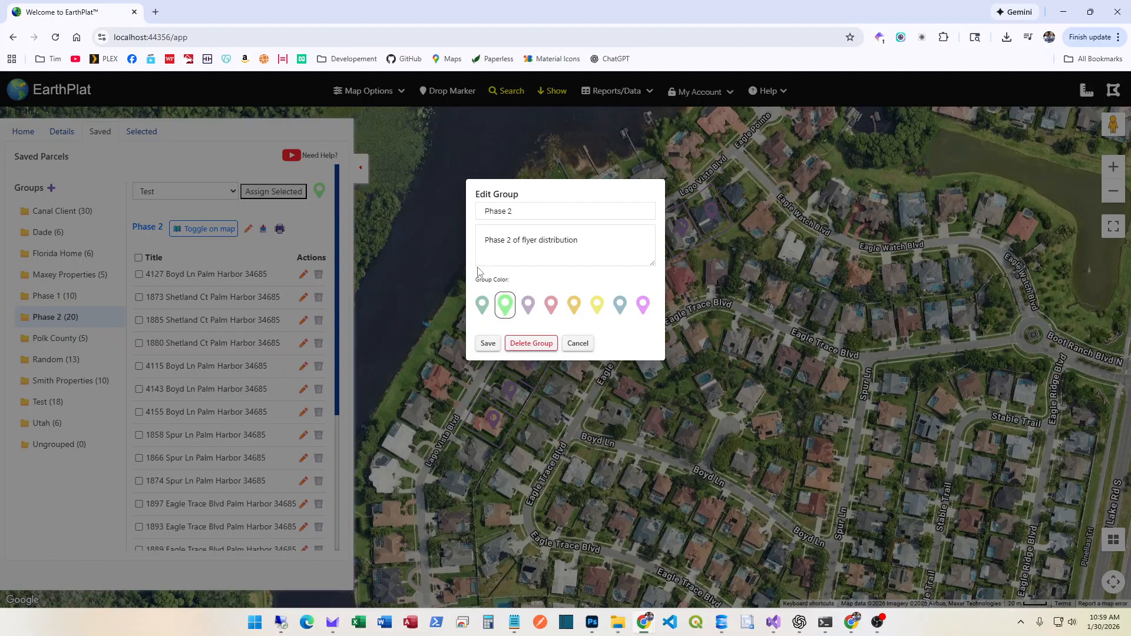
left_click(578, 345)
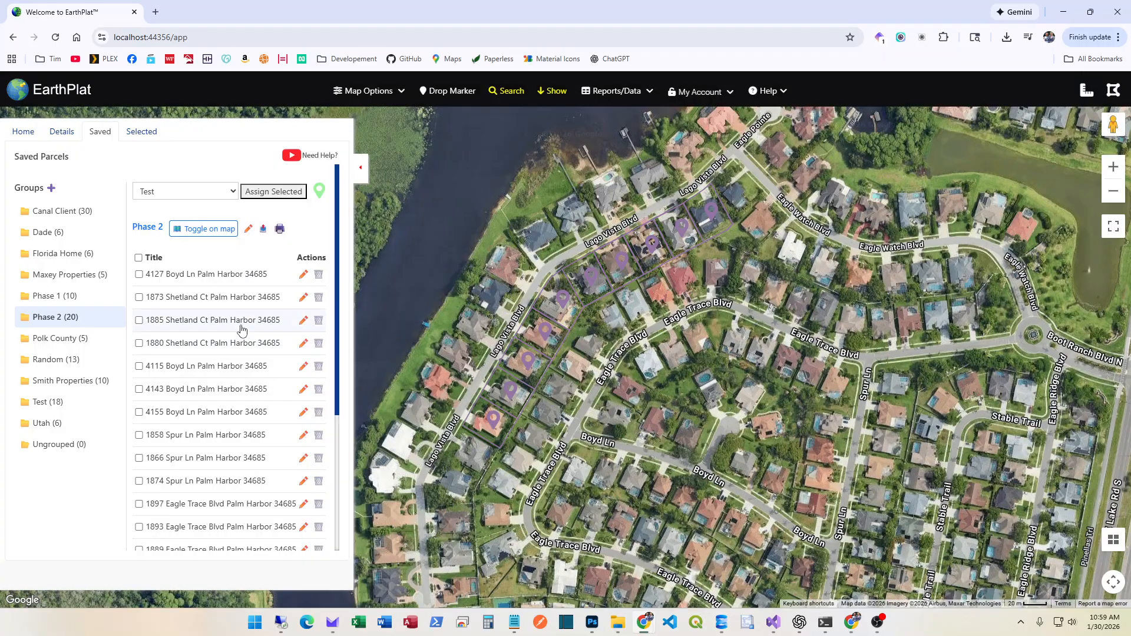
left_click(200, 344)
left_click(728, 351)
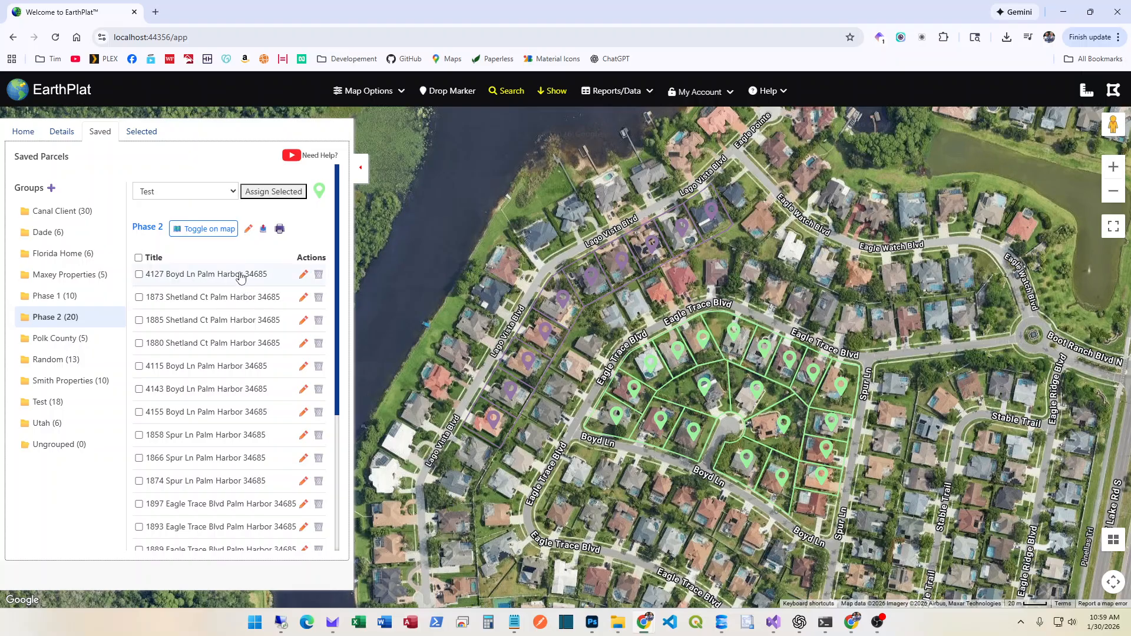
Toggle the Phase 2 parcels off and back on the map, then reopen Phase 1's list
left_click(212, 230)
left_click(213, 232)
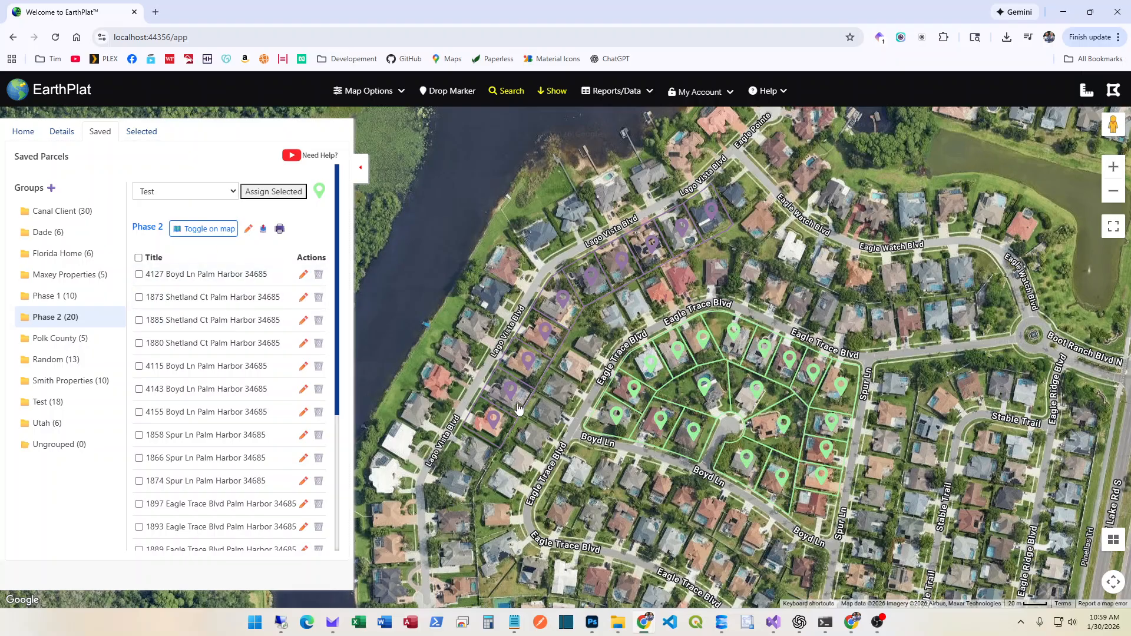
left_click(53, 297)
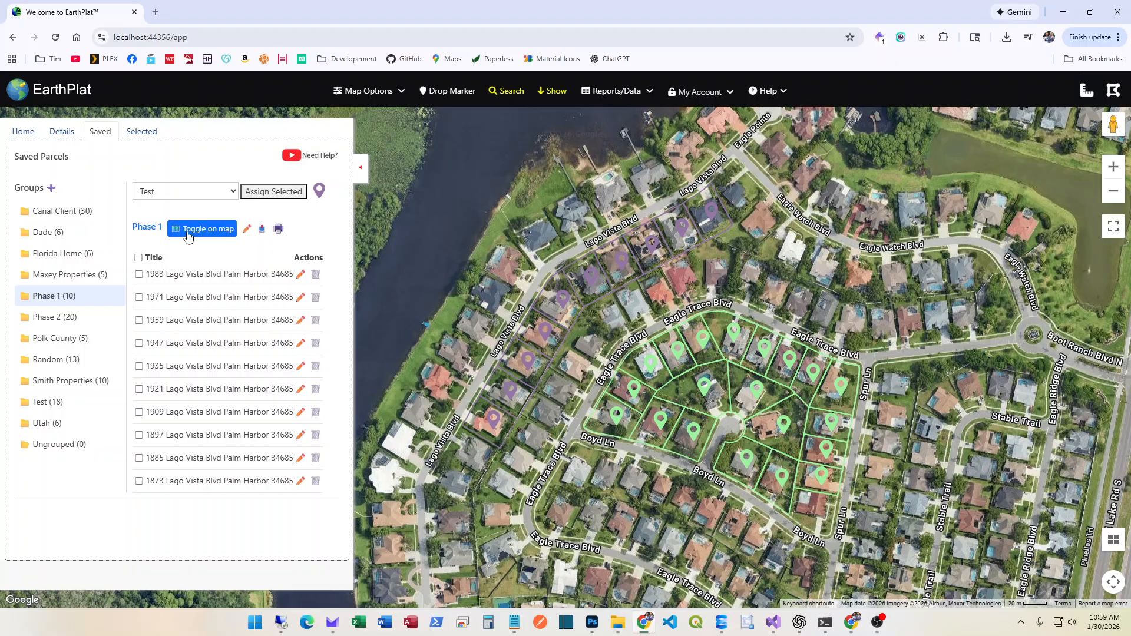
Change the Phase 1 group colour to orange, save it, and show its parcels on the map
left_click(247, 229)
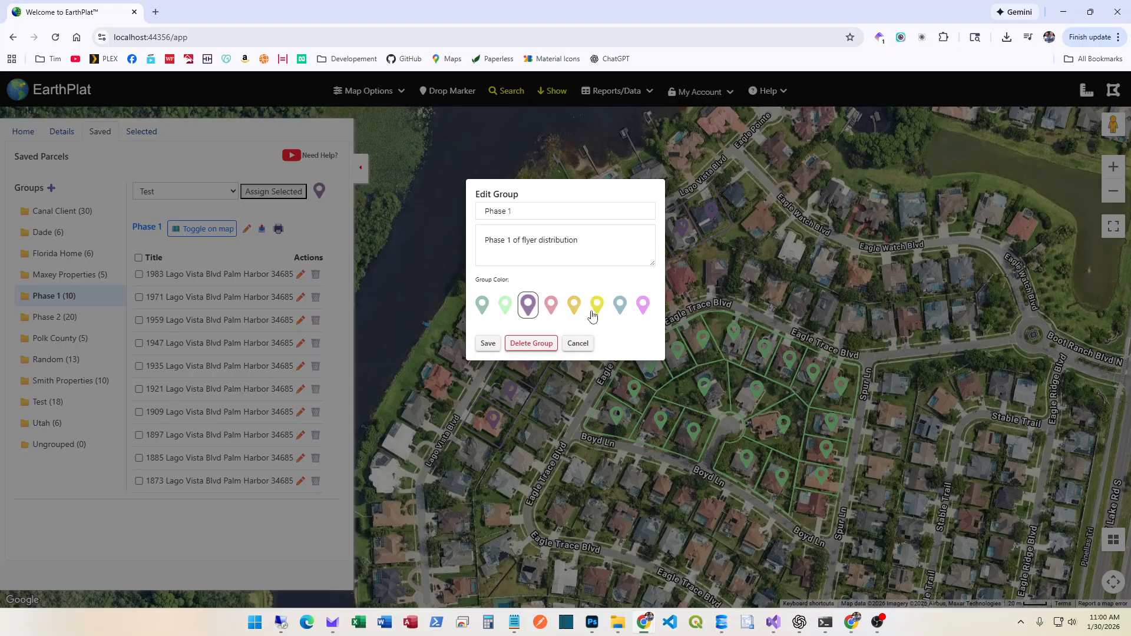
left_click(572, 305)
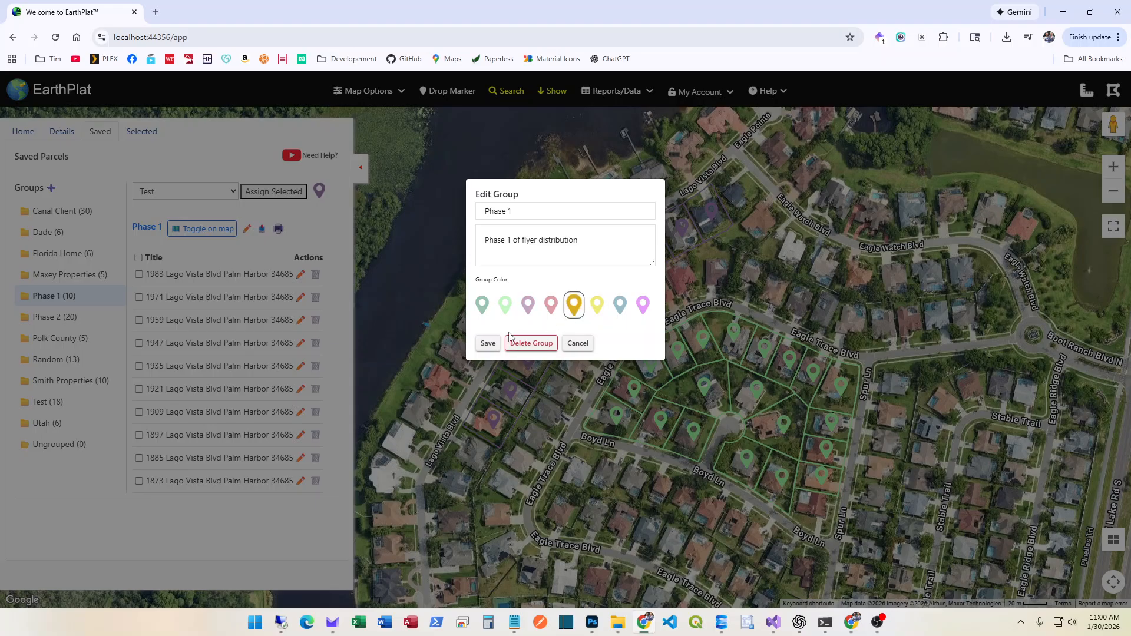
left_click(488, 344)
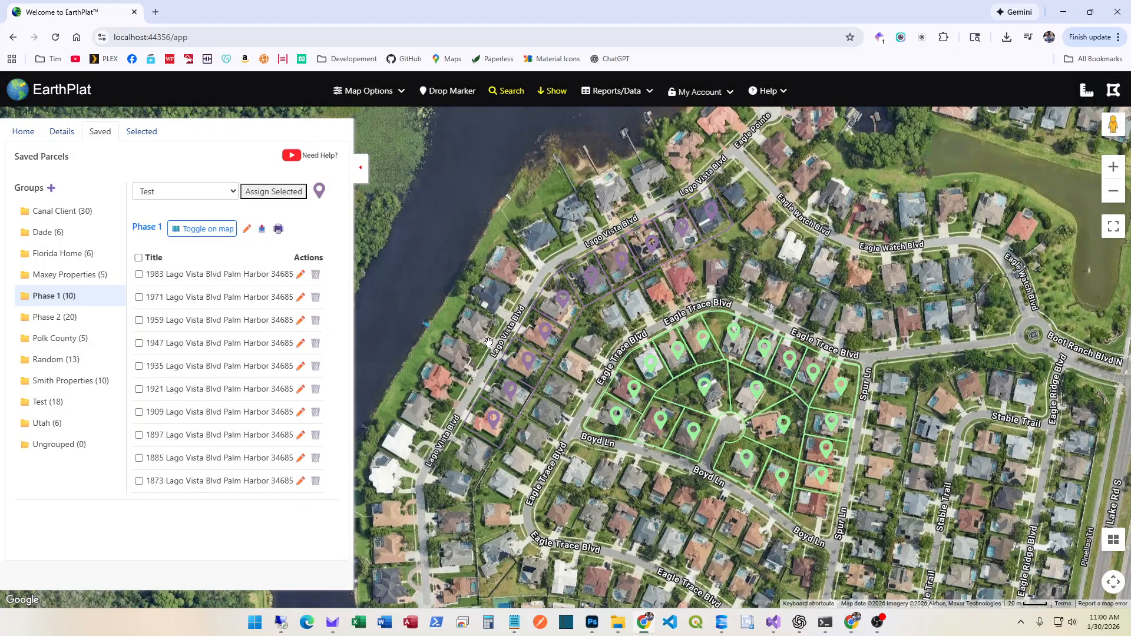
left_click(206, 230)
Open the Phase 2 group's parcel list and show its parcels on the map
left_click(69, 315)
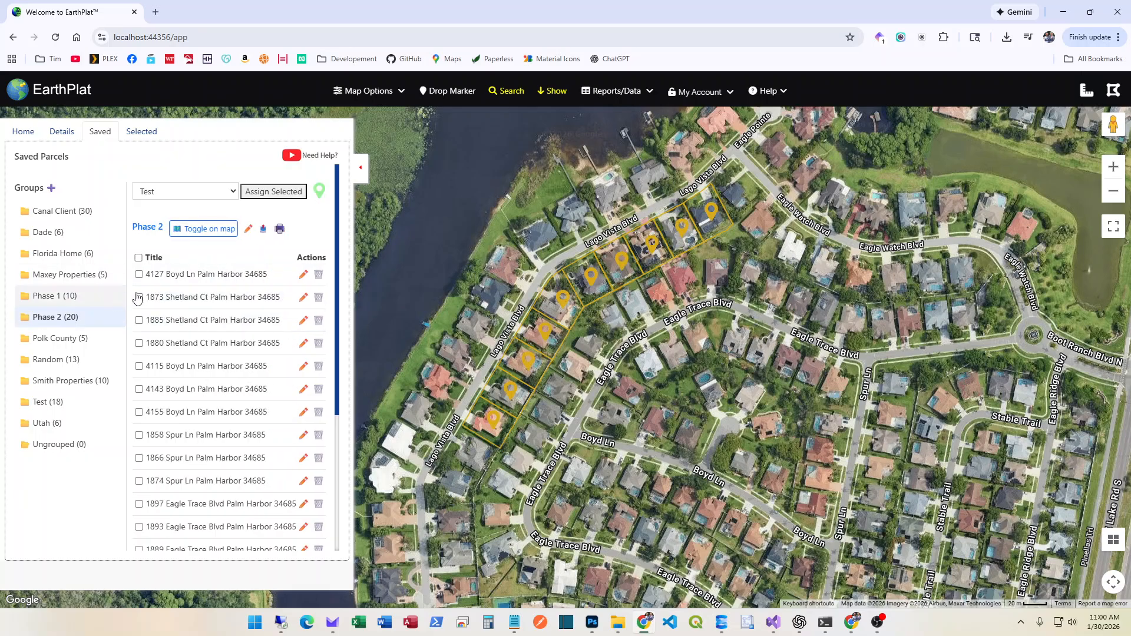
left_click(204, 229)
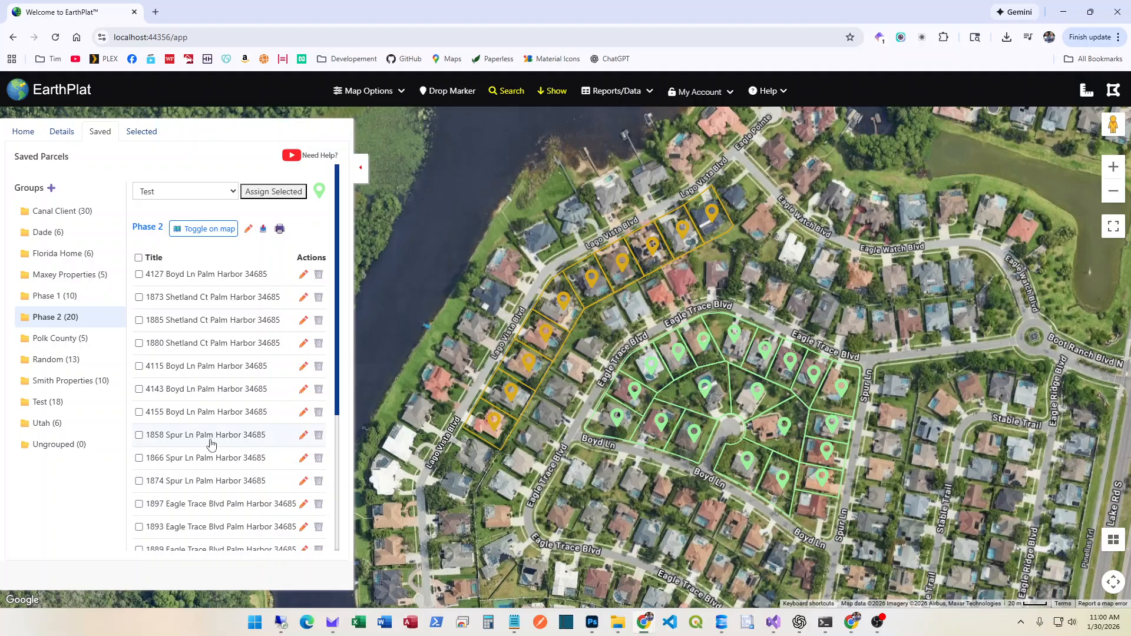
scroll(73, 501, "down", 4)
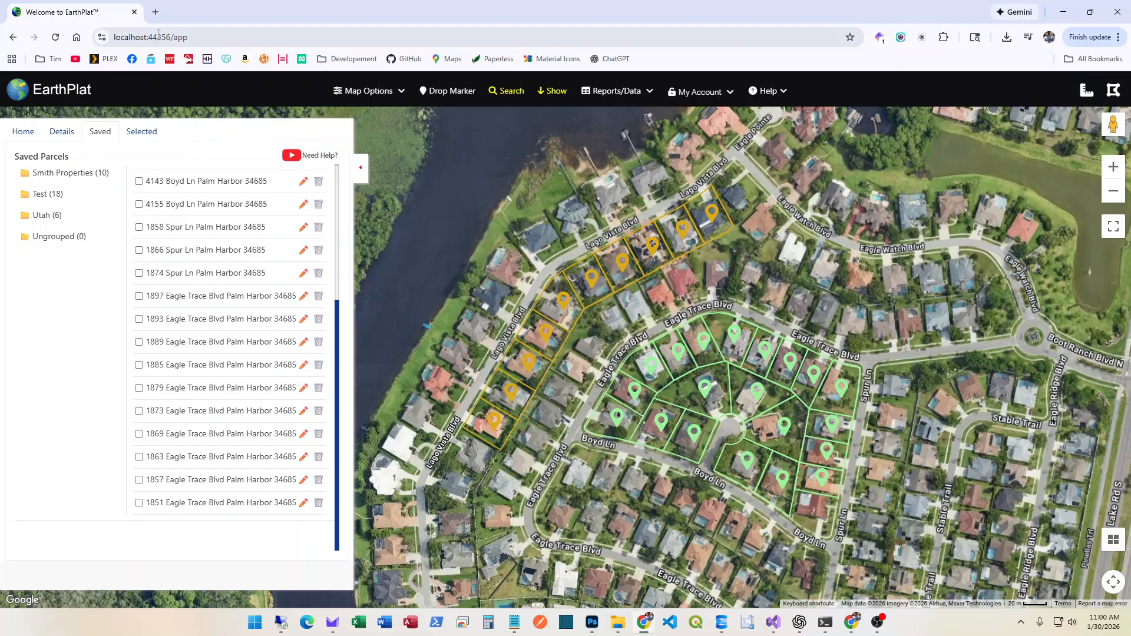
left_click(155, 12)
type("e")
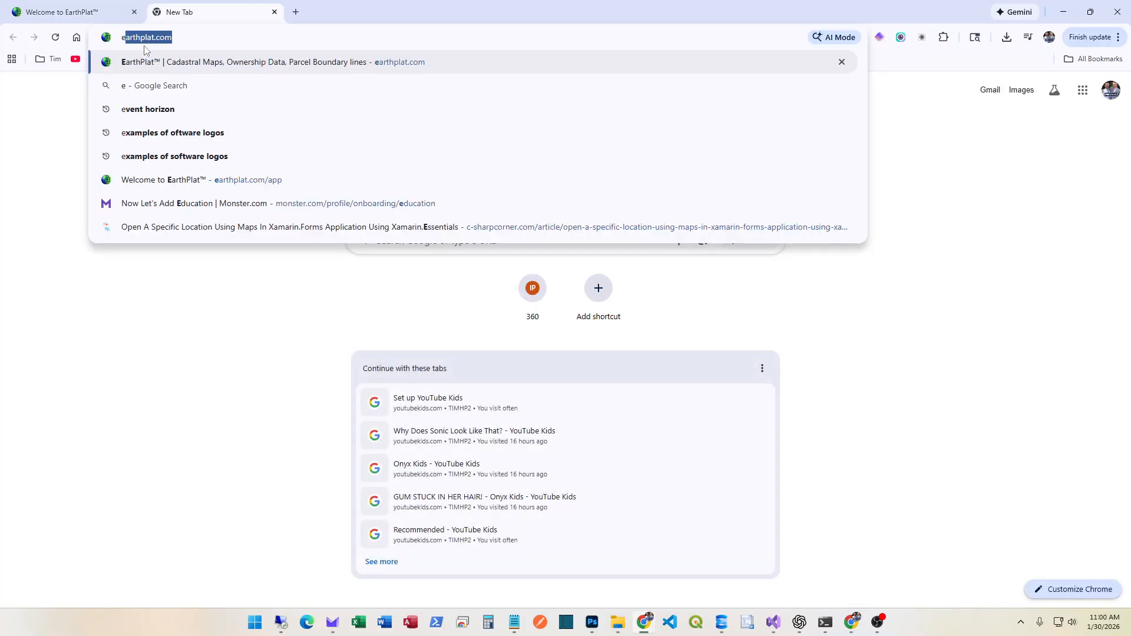
type("a")
key("Return")
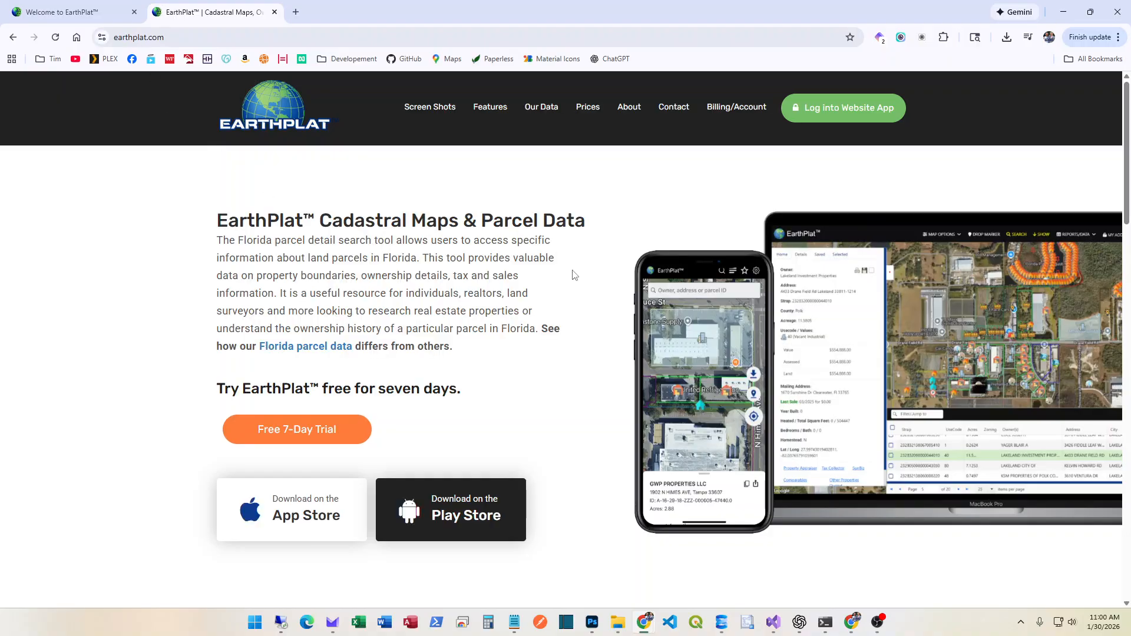
left_click(812, 118)
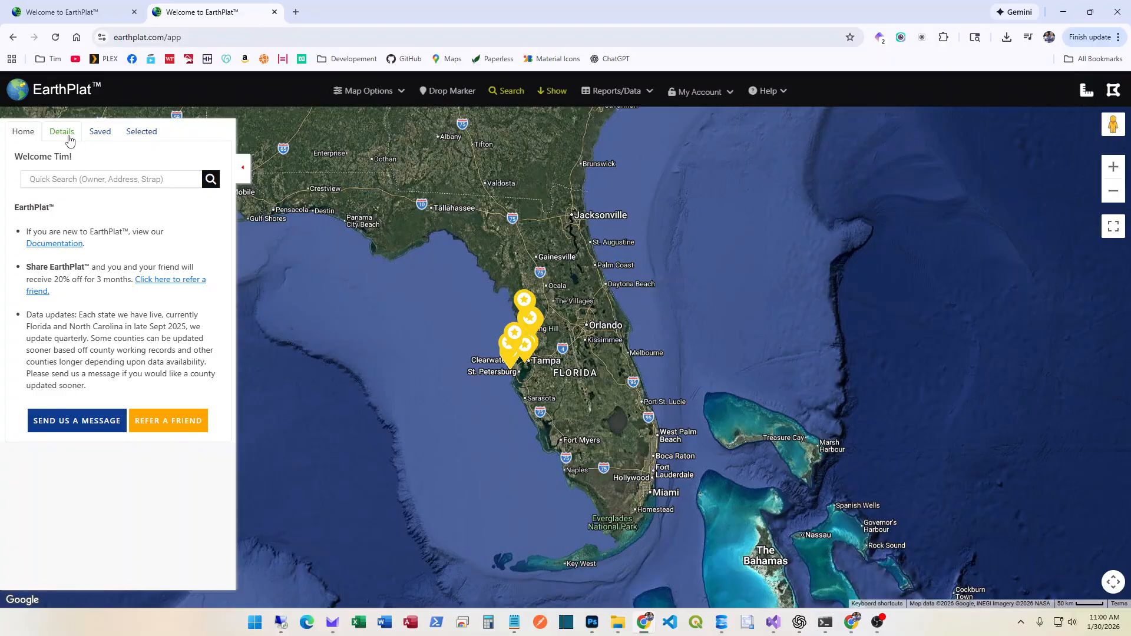
left_click(99, 134)
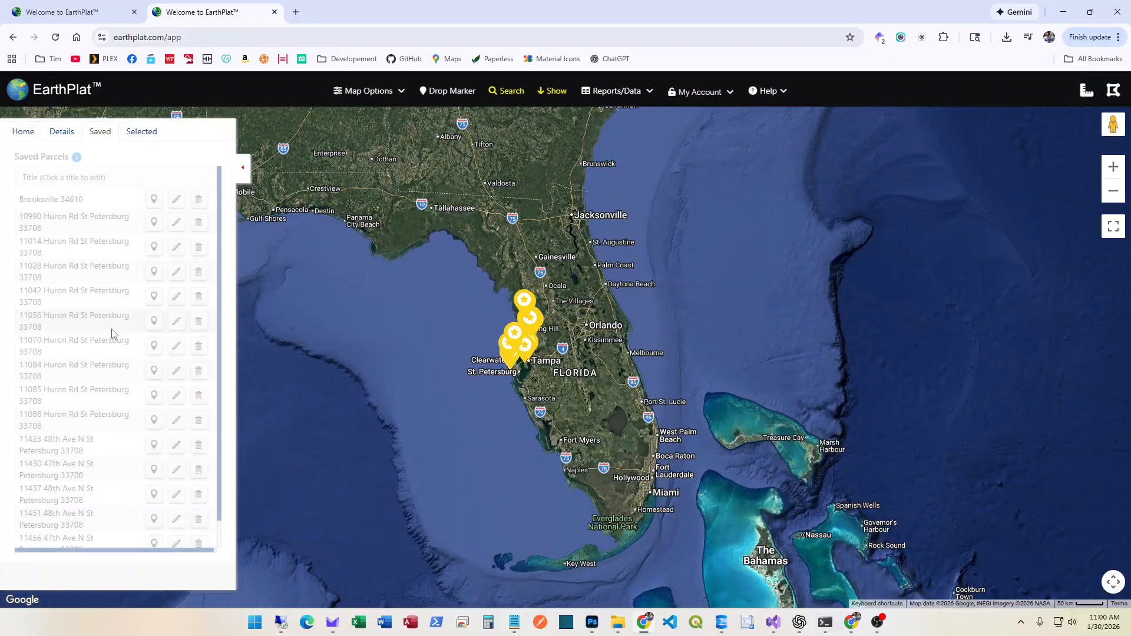
scroll(98, 295, "down", 1)
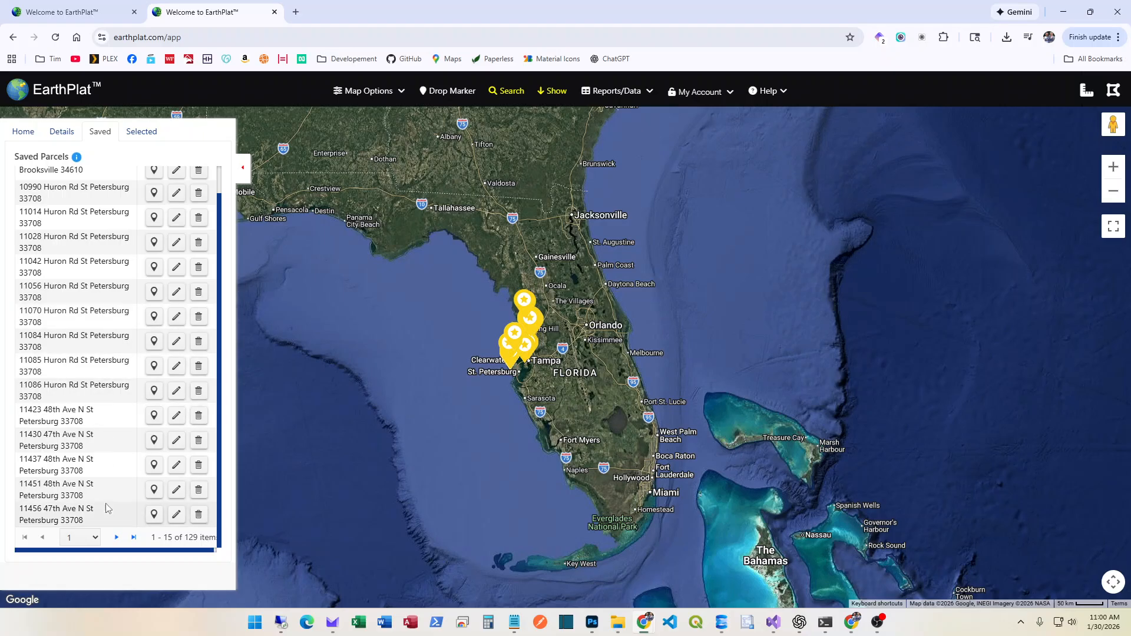
scroll(67, 380, "up", 1)
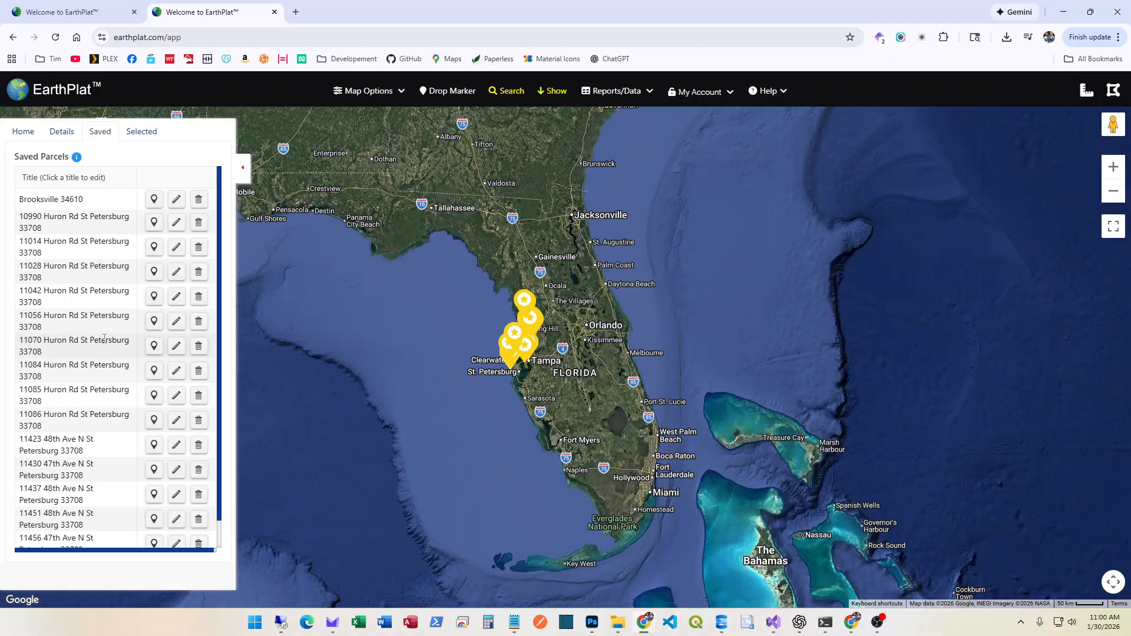
scroll(104, 337, "down", 1)
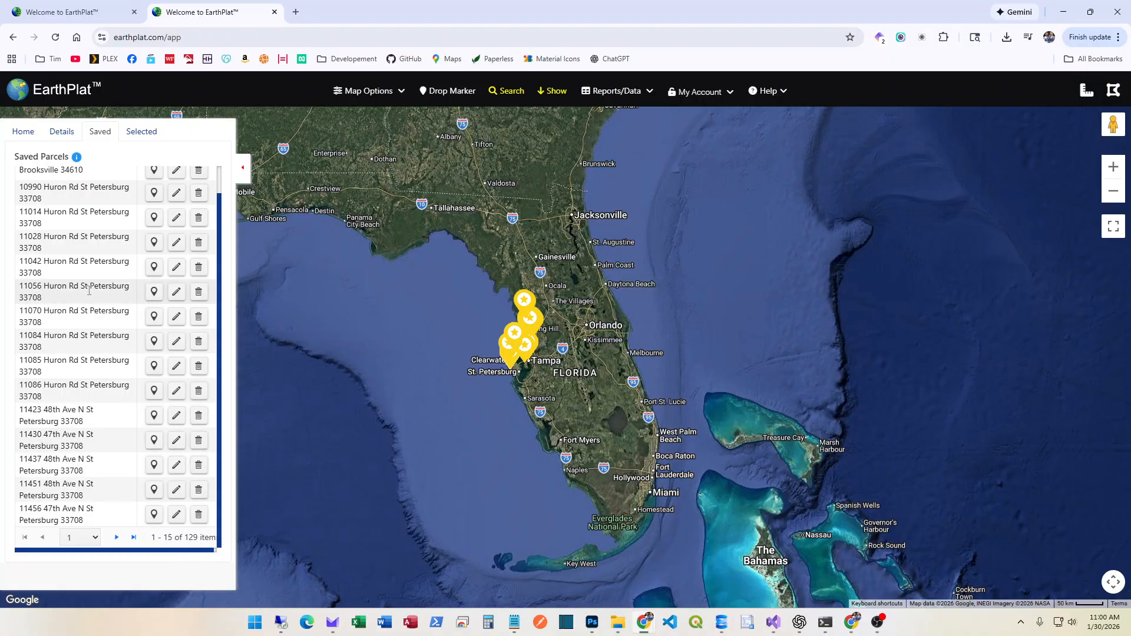
scroll(89, 290, "up", 1)
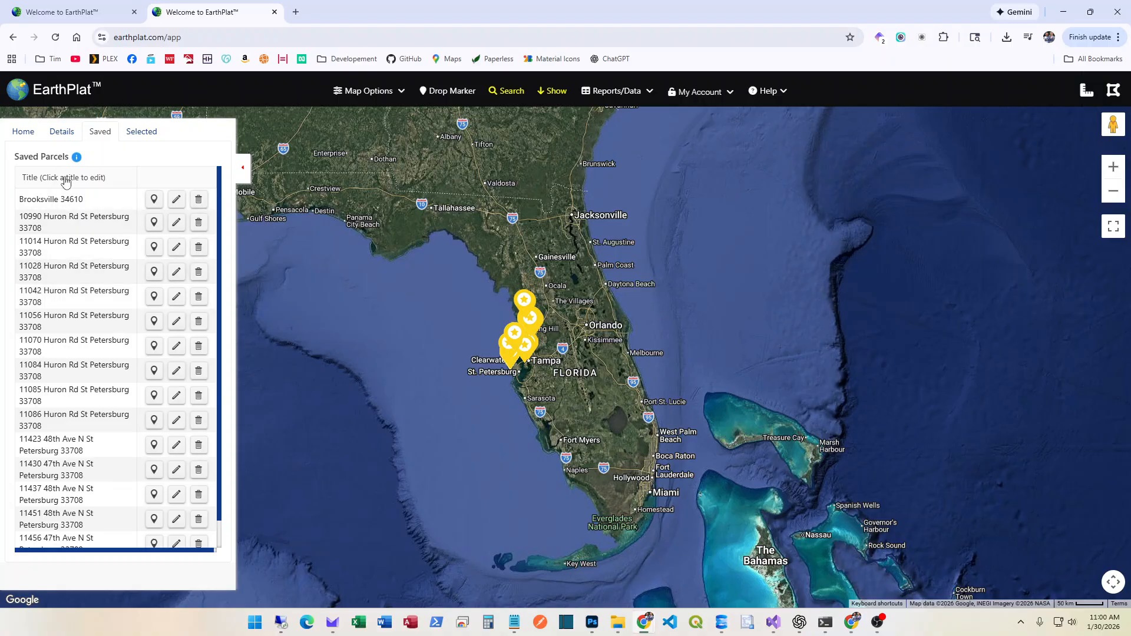
left_click(274, 12)
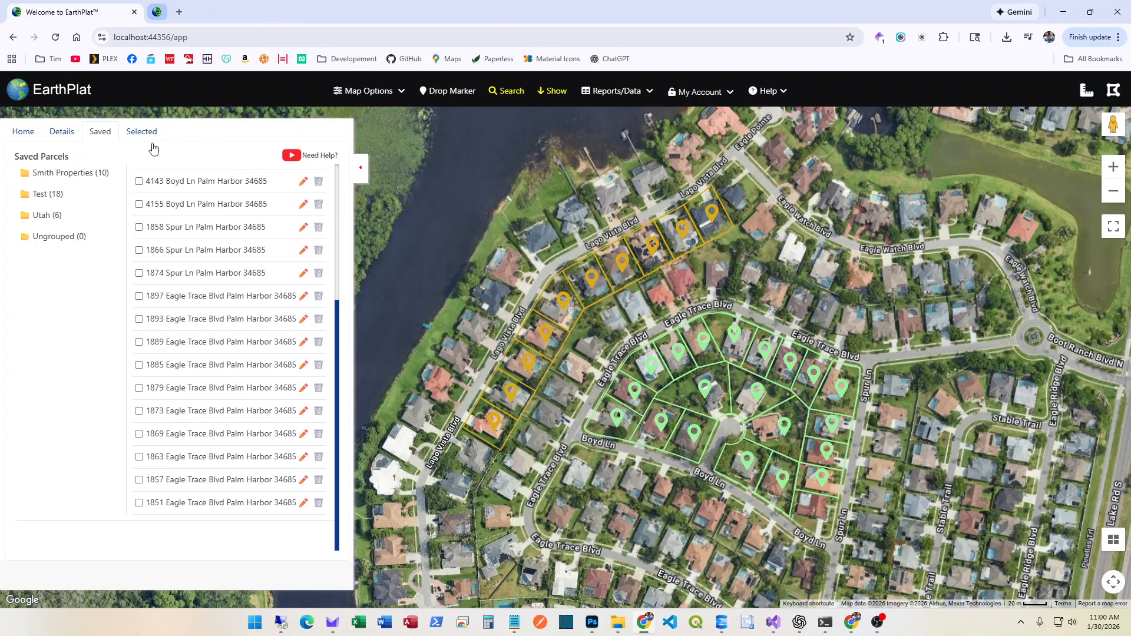
scroll(88, 371, "up", 4)
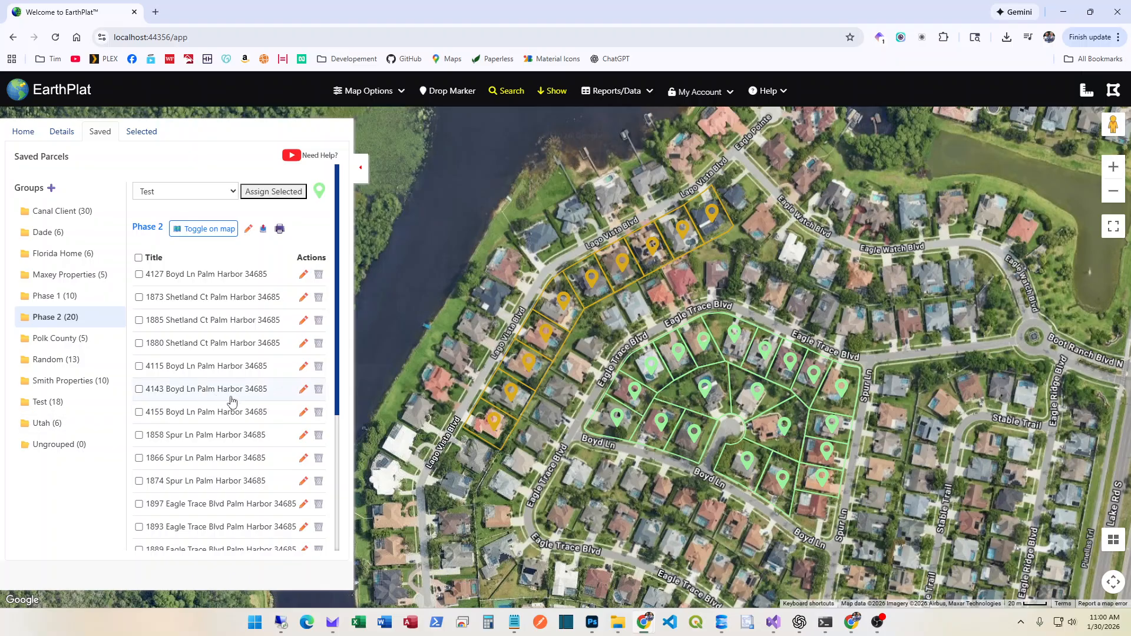
left_click(51, 188)
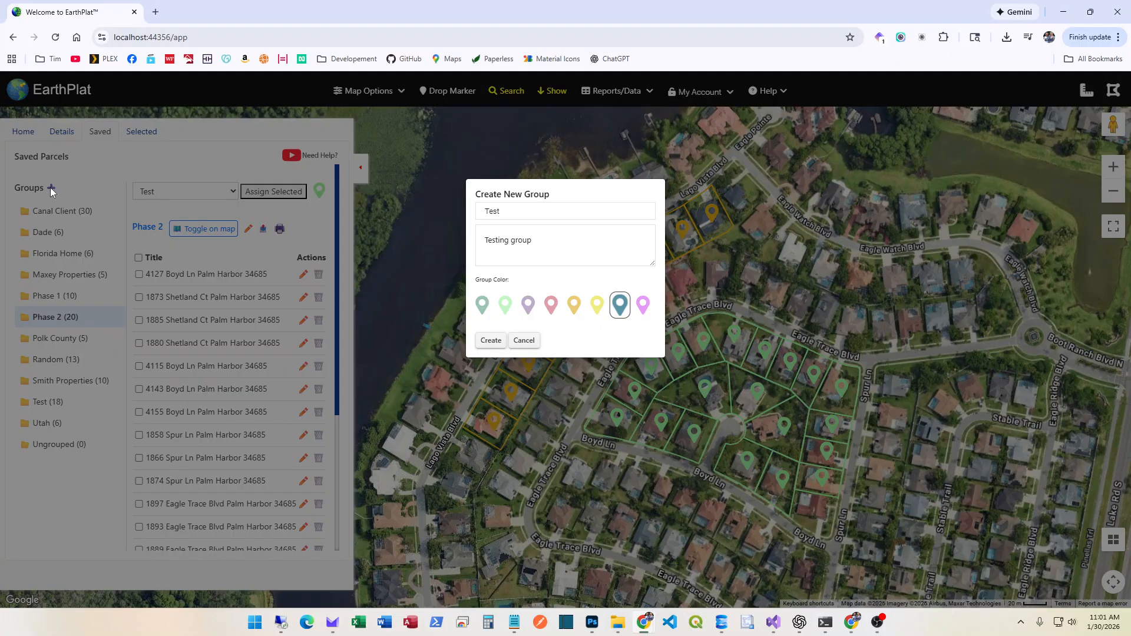
left_click(524, 341)
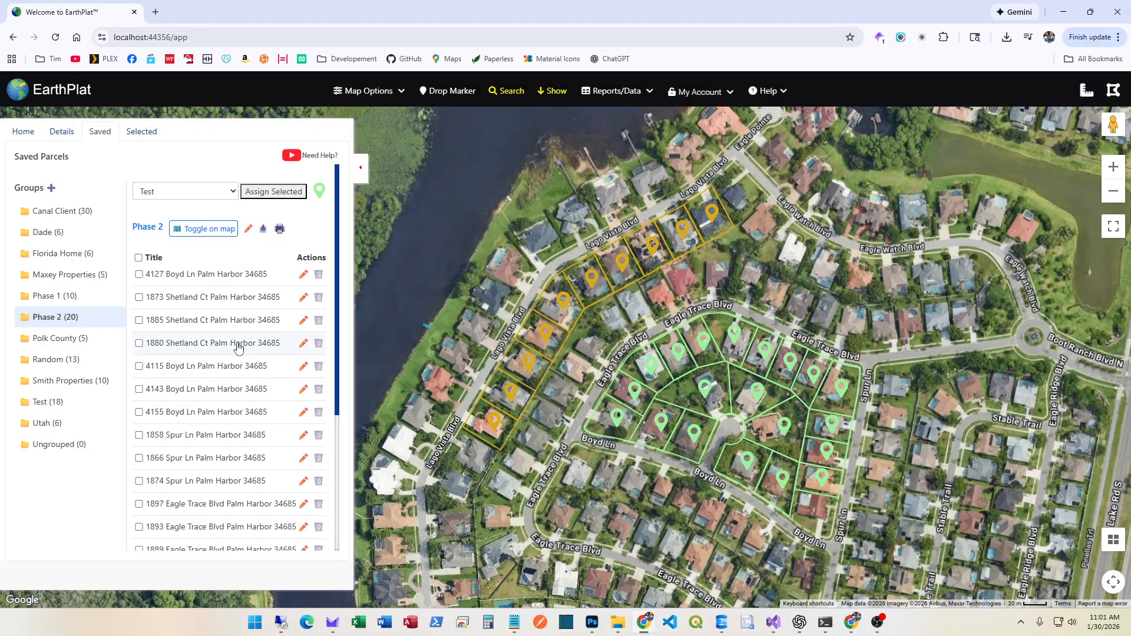
left_click(304, 276)
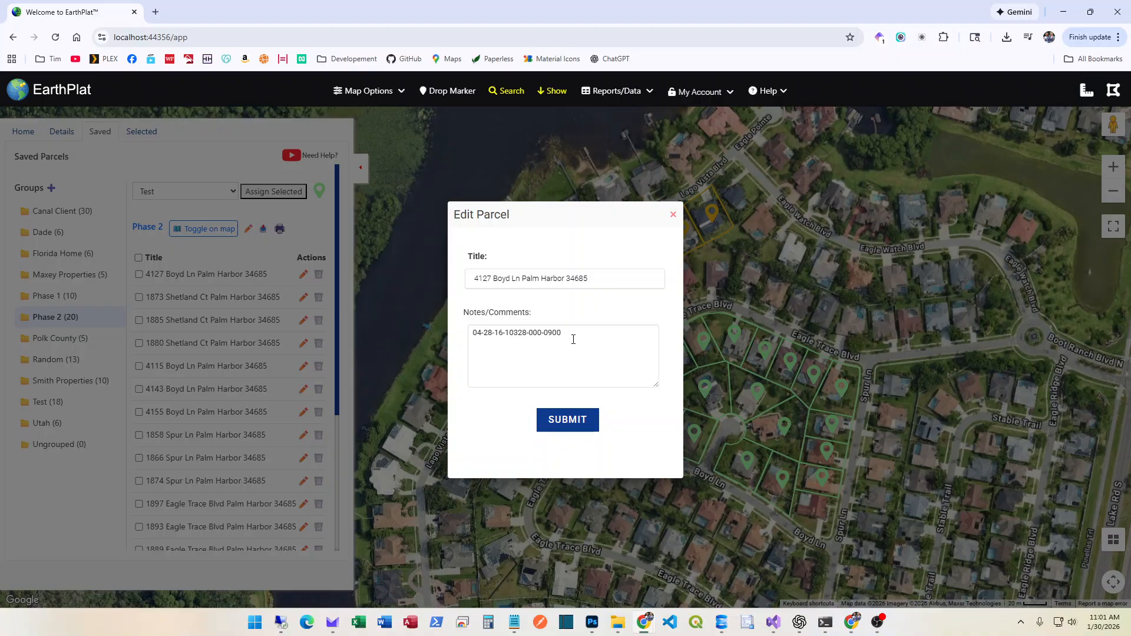
left_click_drag(573, 340, 423, 341)
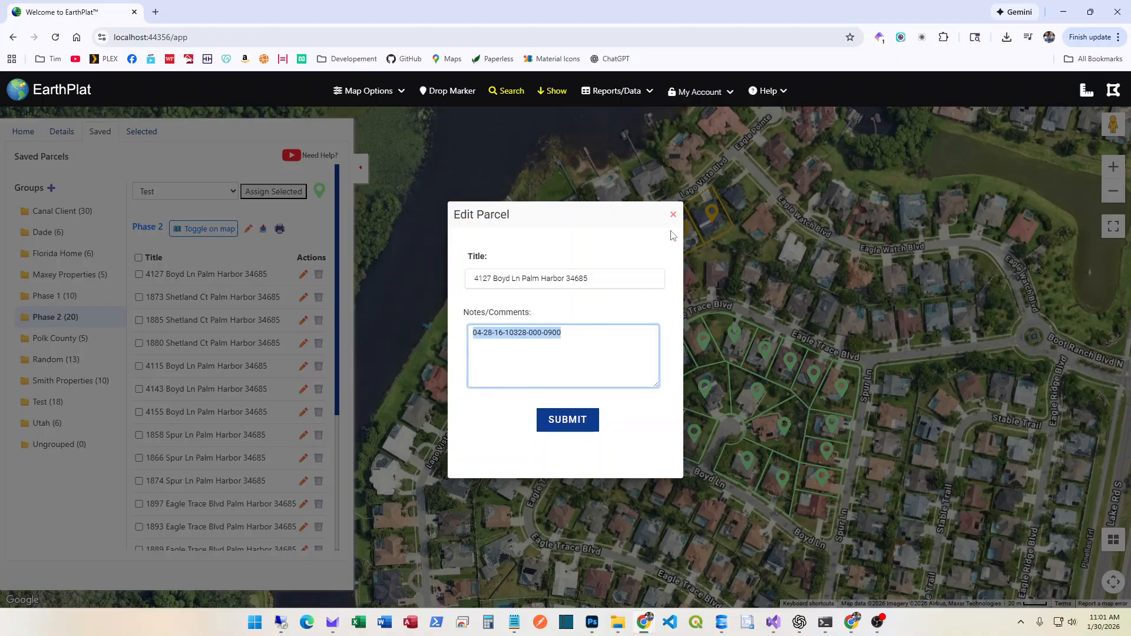
left_click(672, 214)
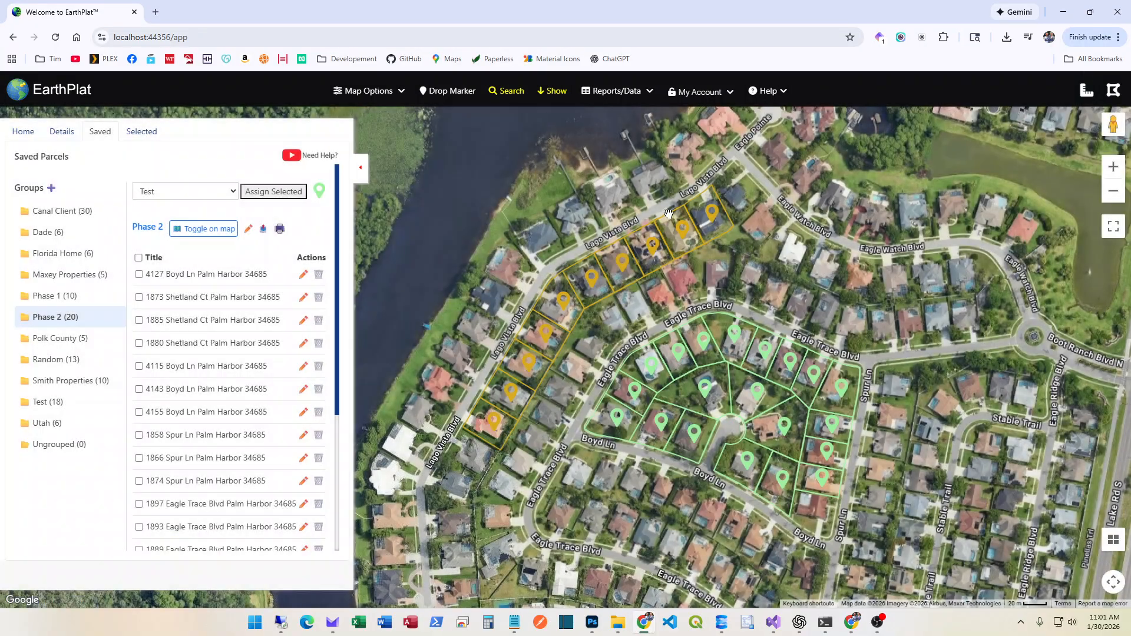